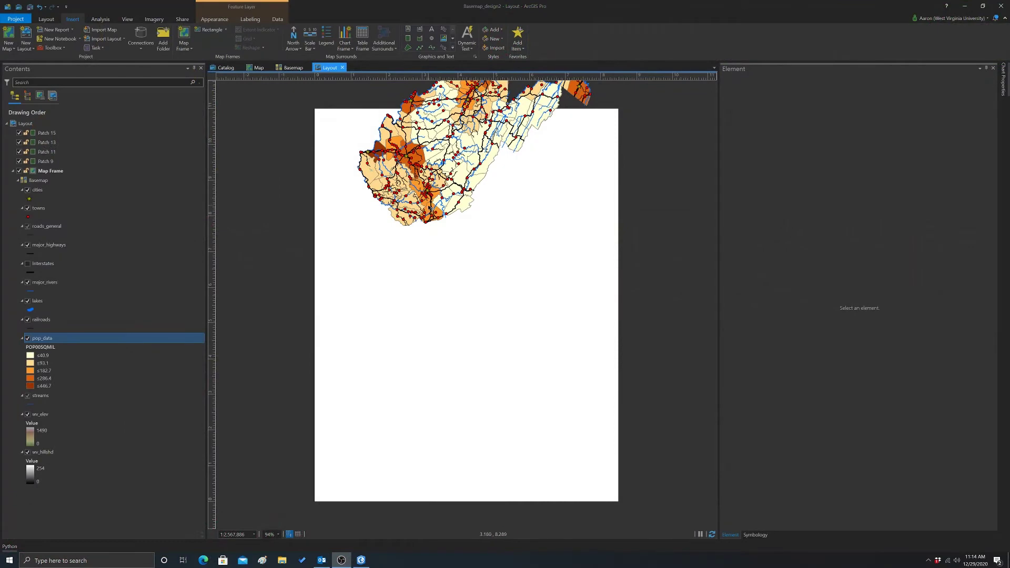
Reposition the map frame so the whole state sits within the upper part of the layout page.
click(459, 152)
drag(459, 152, 466, 270)
click(293, 213)
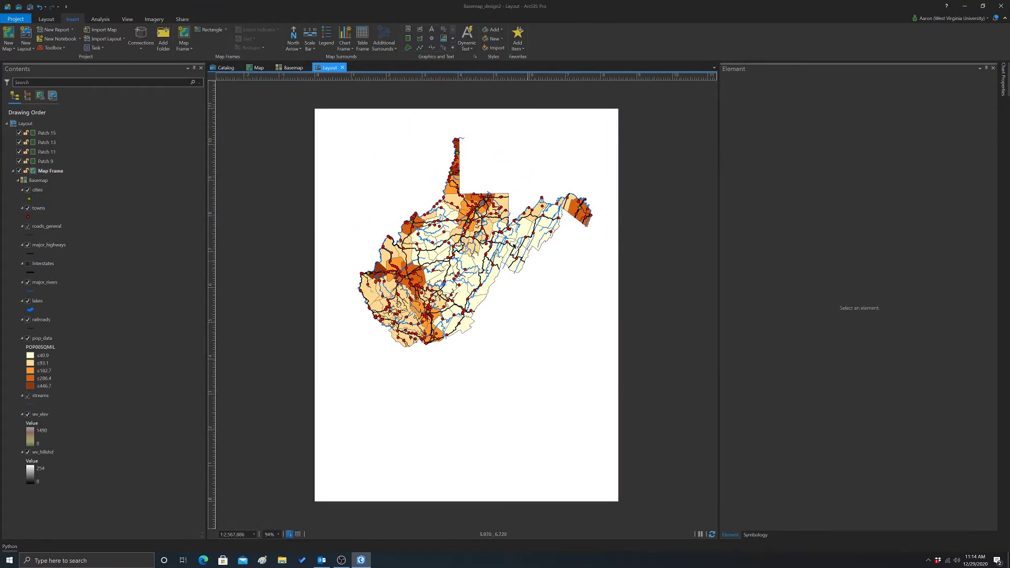
click(404, 213)
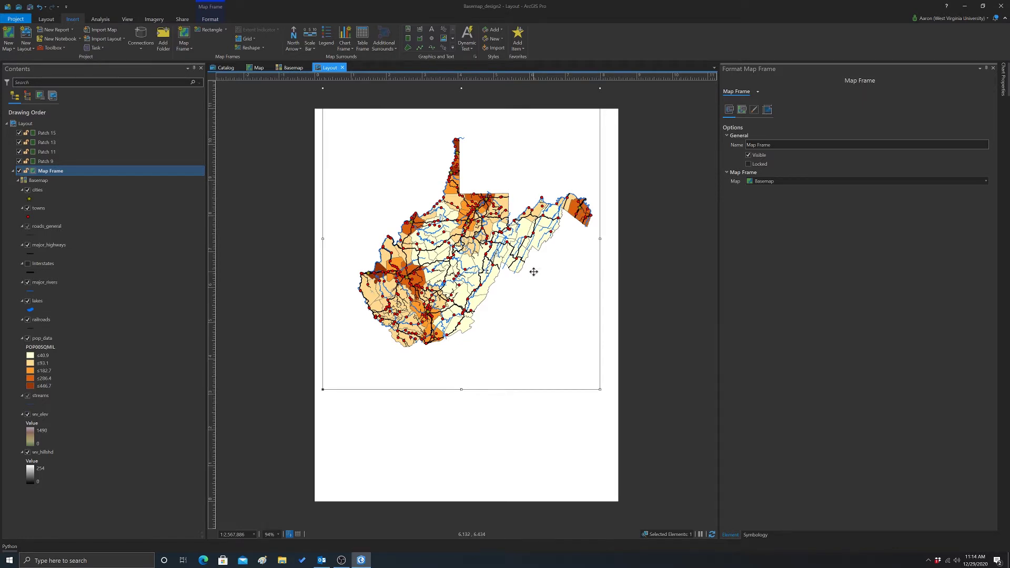
drag(423, 273, 428, 261)
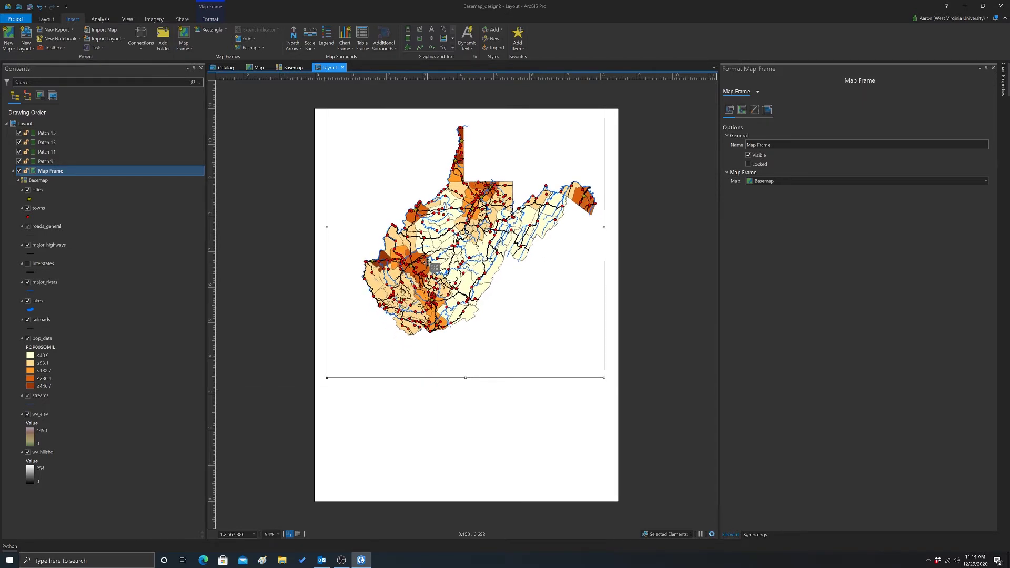
click(657, 329)
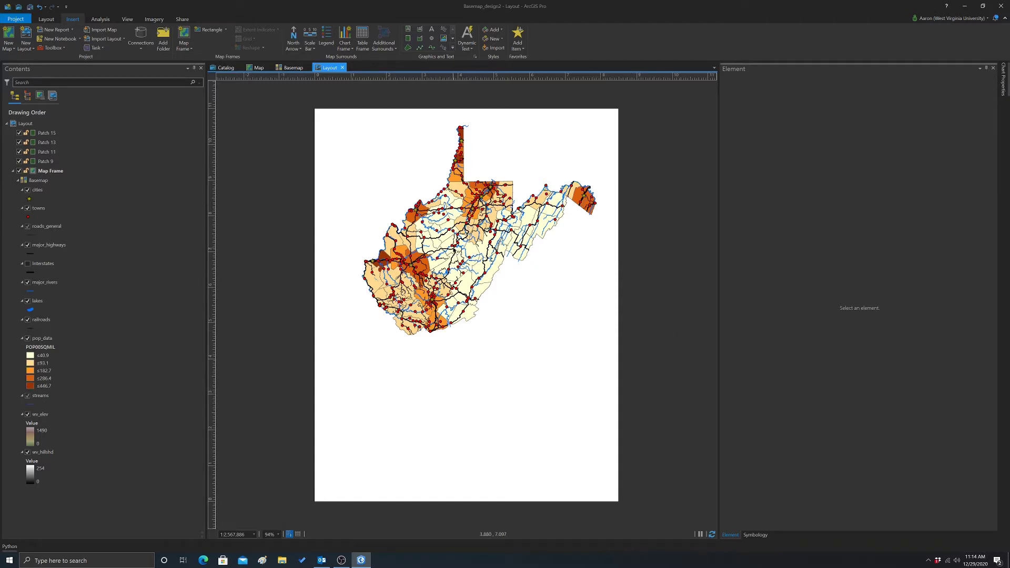
Insert a legend for the map frame, drawn across the lower-left edge of the layout page.
click(453, 246)
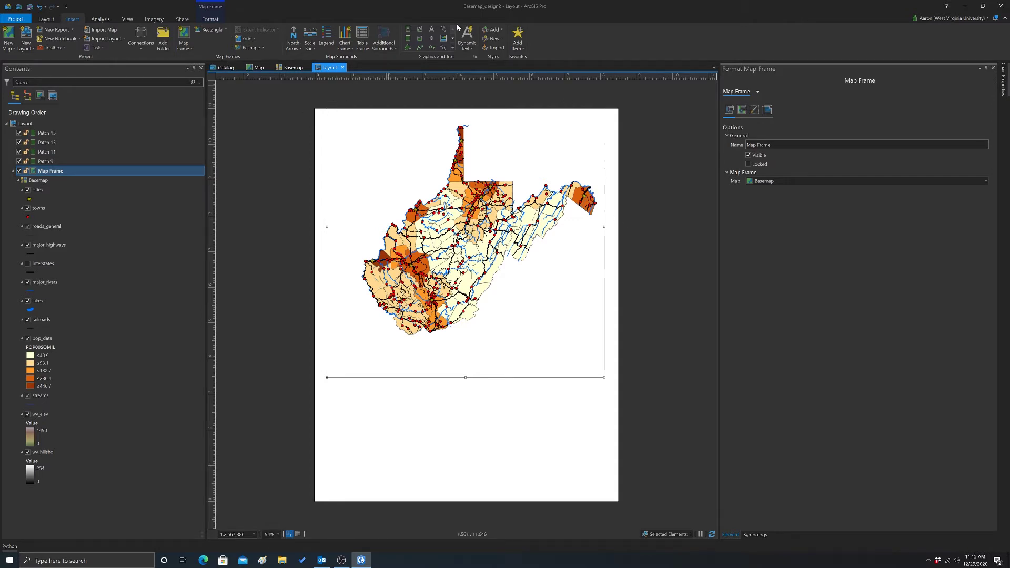
click(327, 39)
drag(242, 304, 419, 508)
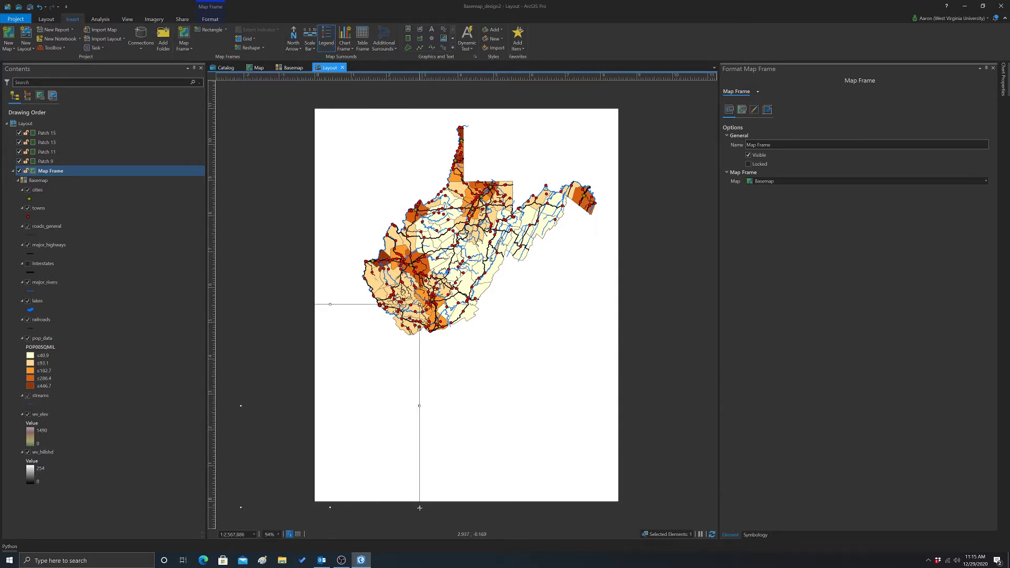
click(442, 231)
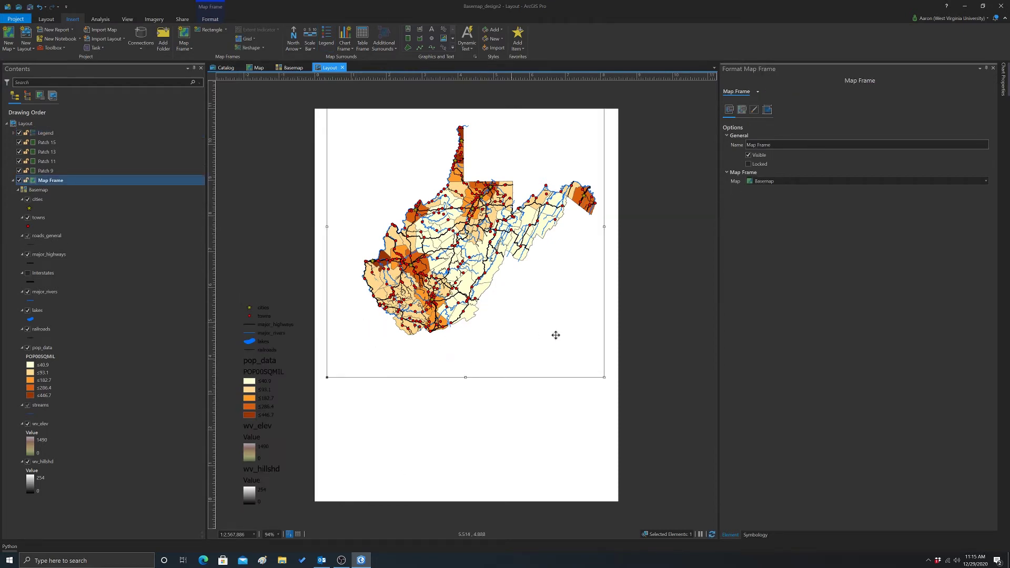
click(654, 387)
Move the legend onto the lower-right part of the page, beside the map.
click(491, 295)
click(332, 405)
drag(247, 385, 522, 372)
click(644, 270)
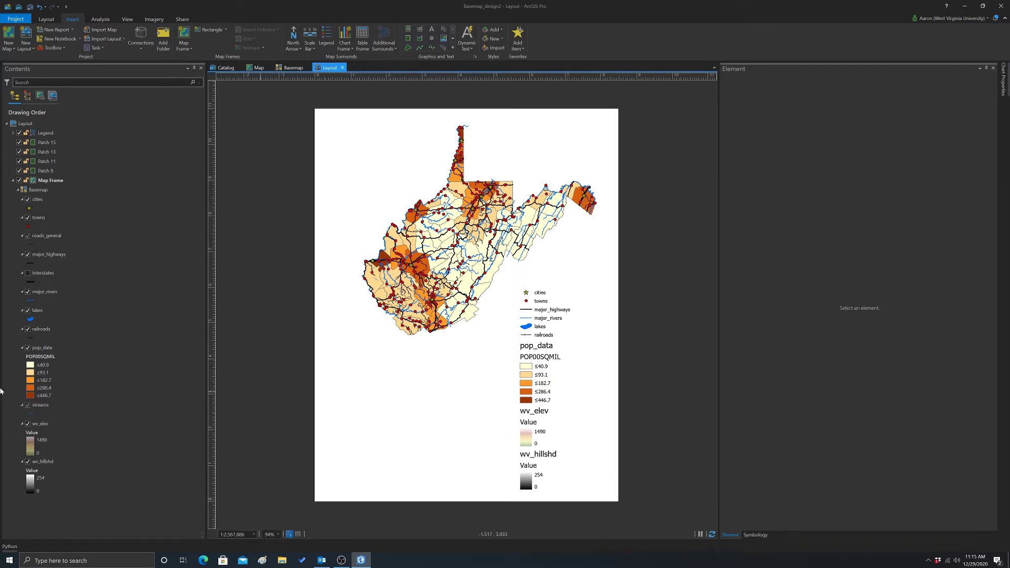
Turn the wv_hillshd layer off and back on to check how its visibility affects the legend.
click(28, 462)
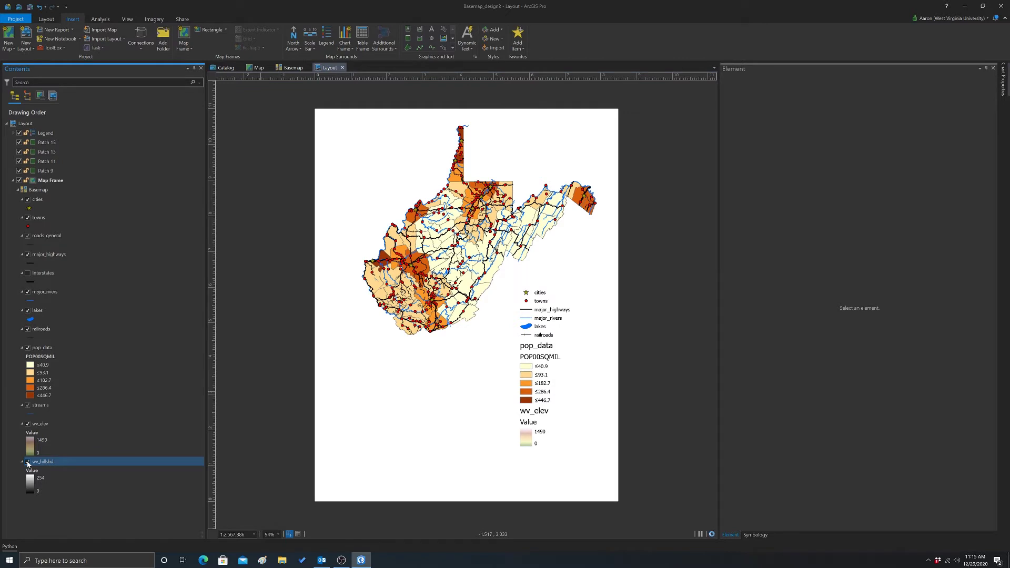
click(28, 462)
click(336, 449)
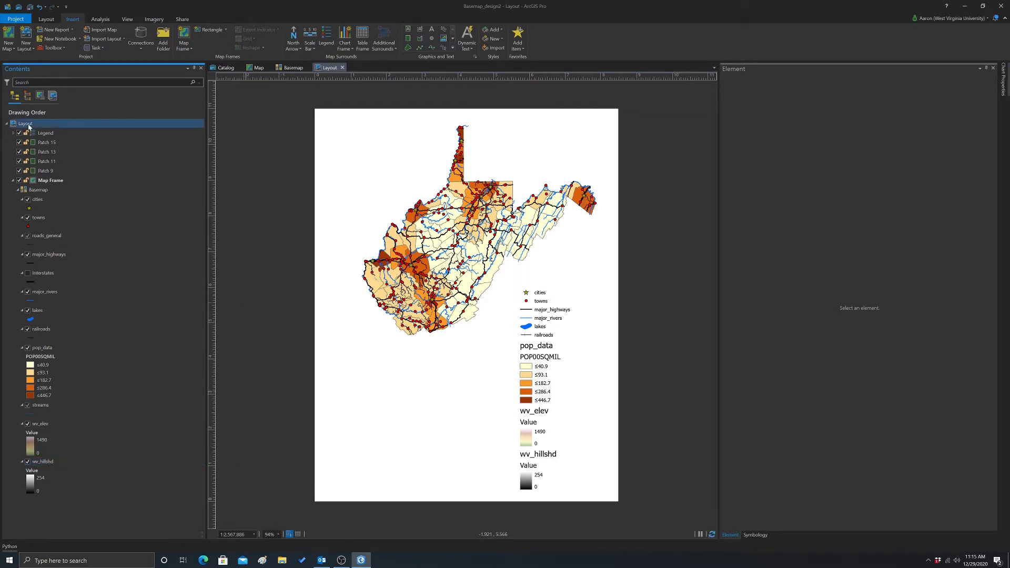
Remove the wv_hillshd and wv_elev items from the legend.
click(54, 132)
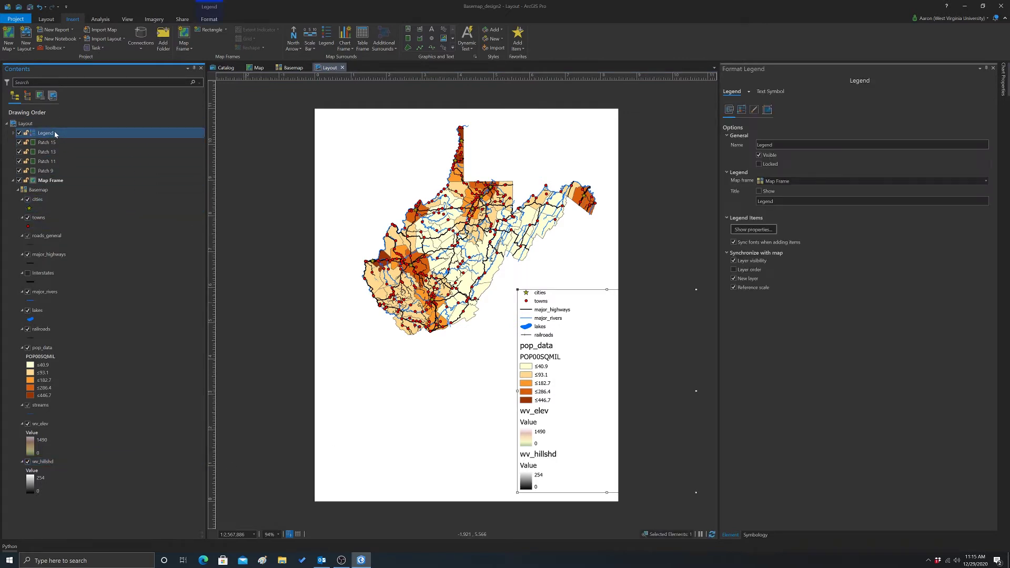
click(13, 133)
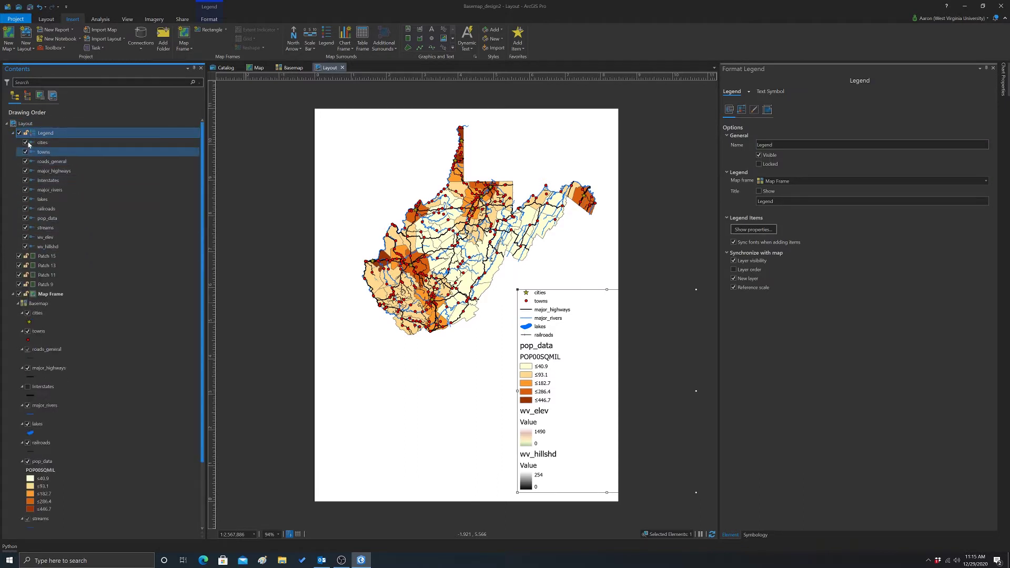
click(47, 248)
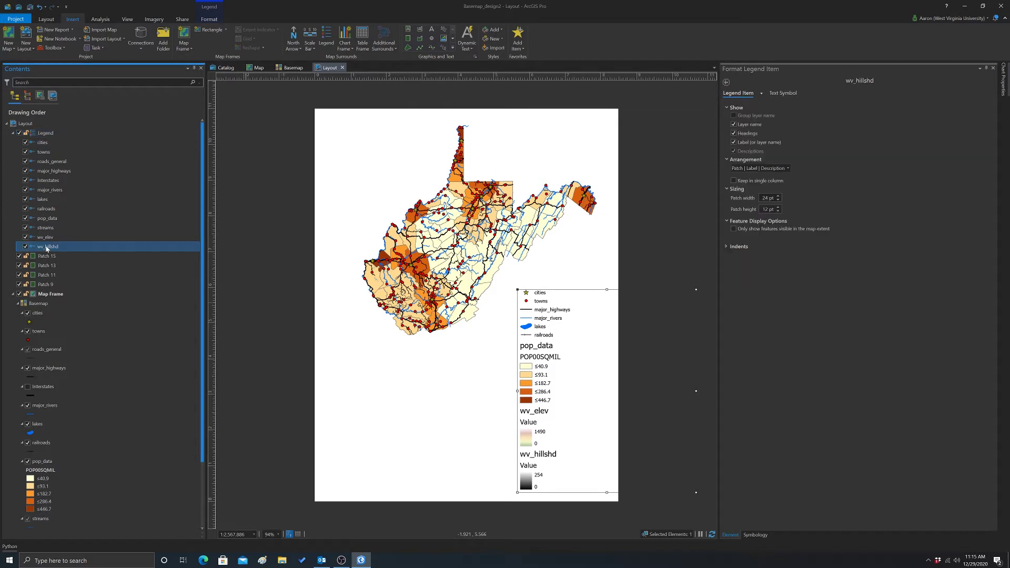
right_click(46, 247)
click(64, 264)
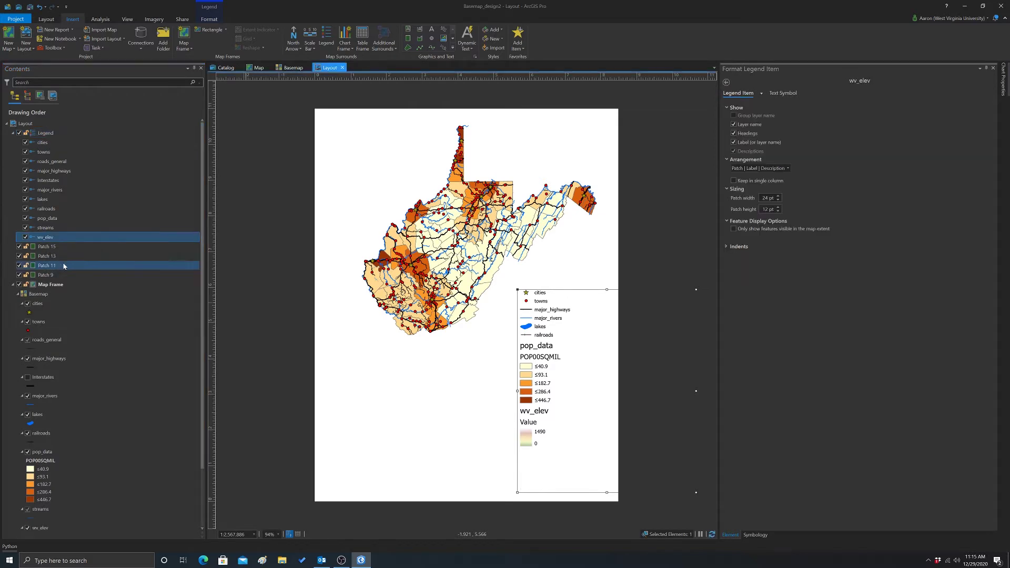
click(50, 240)
right_click(49, 240)
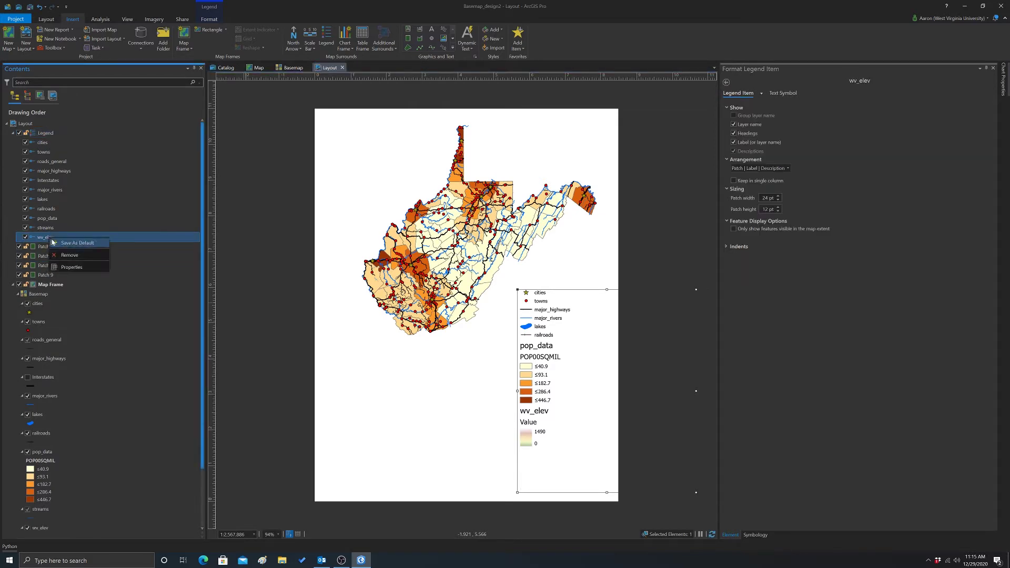
click(66, 256)
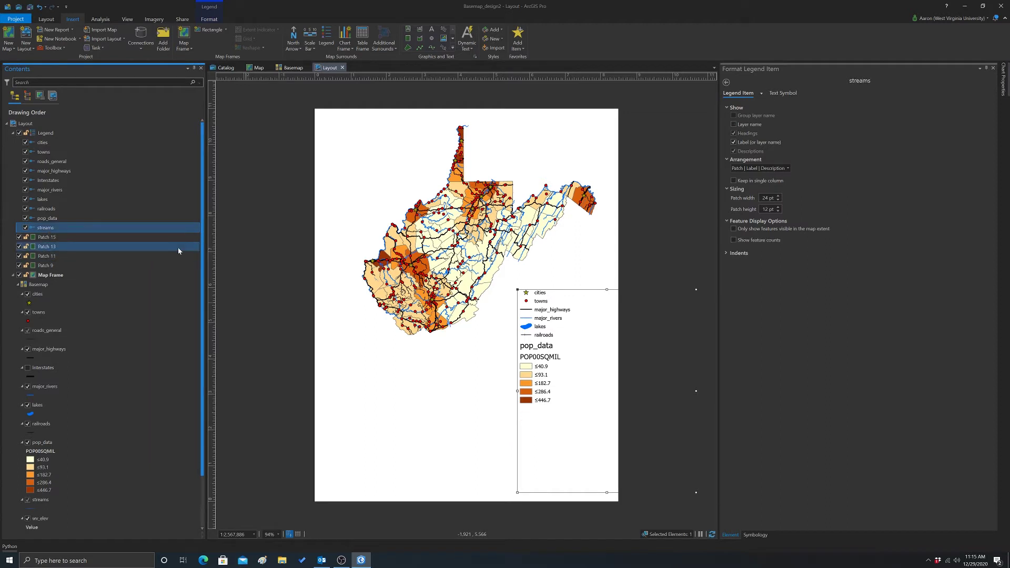
click(298, 355)
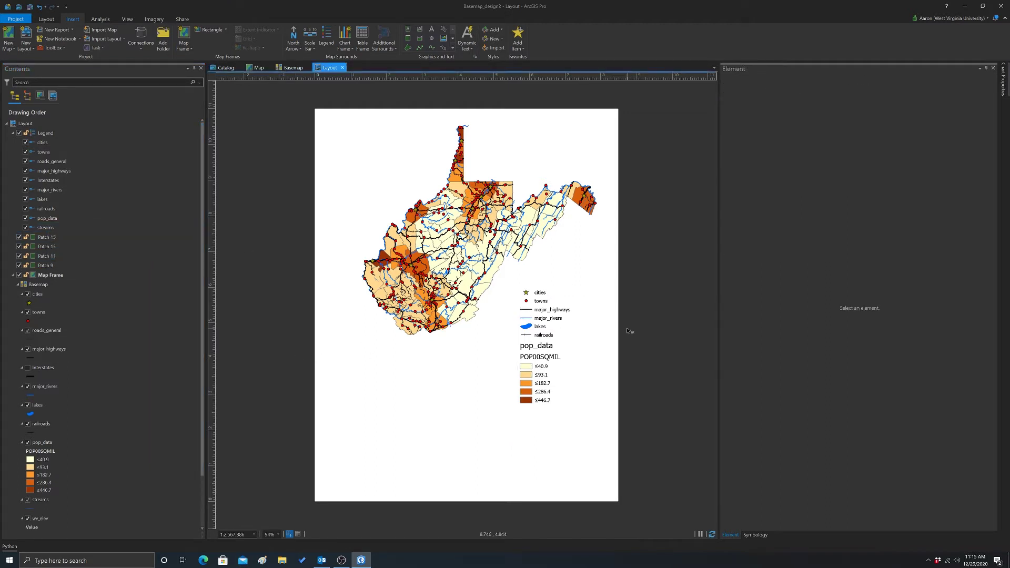
click(492, 337)
click(499, 320)
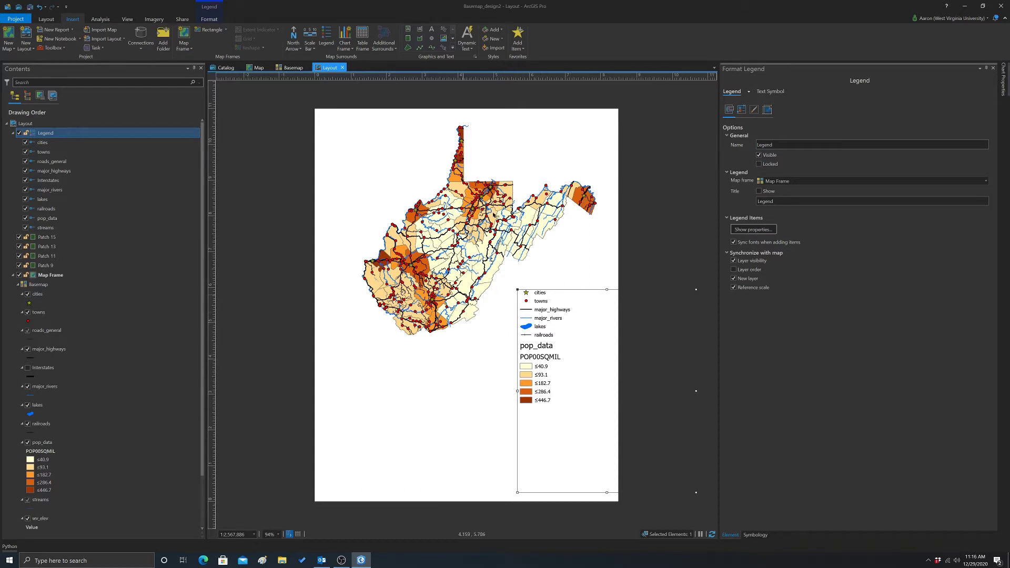
click(643, 267)
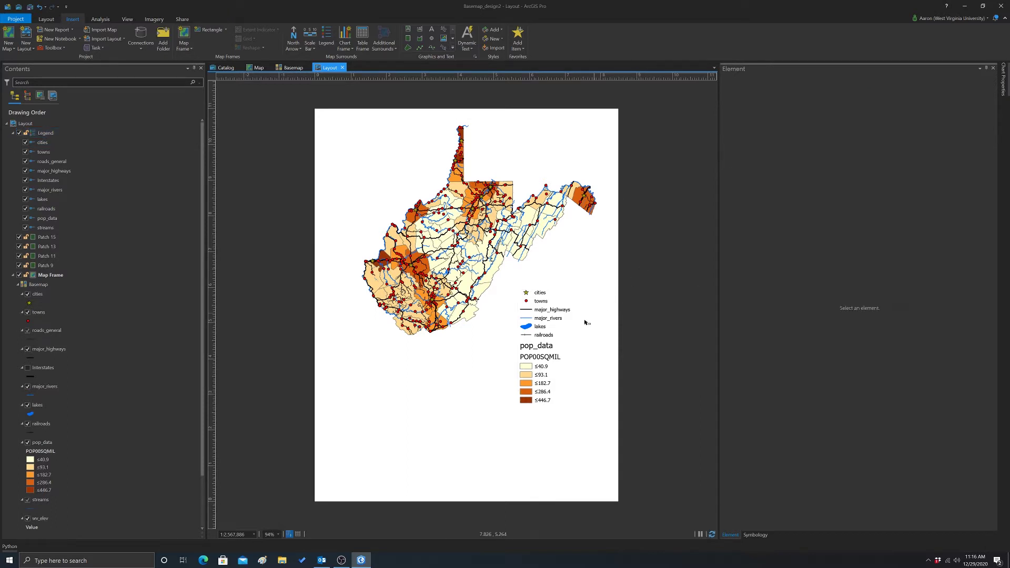
Hide the layer name and headings of the legend's pop_data item while keeping its labels shown.
click(545, 332)
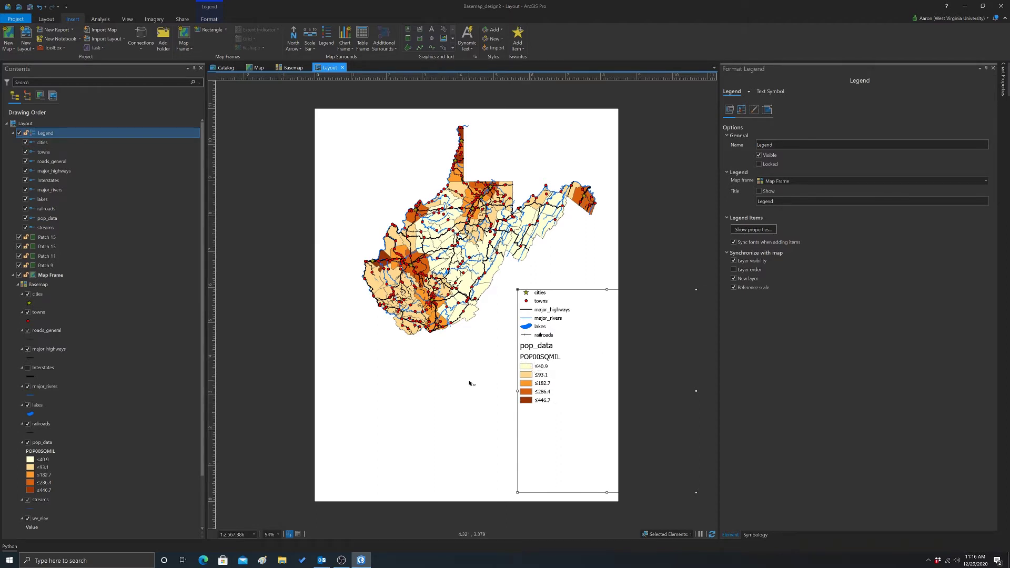
click(49, 221)
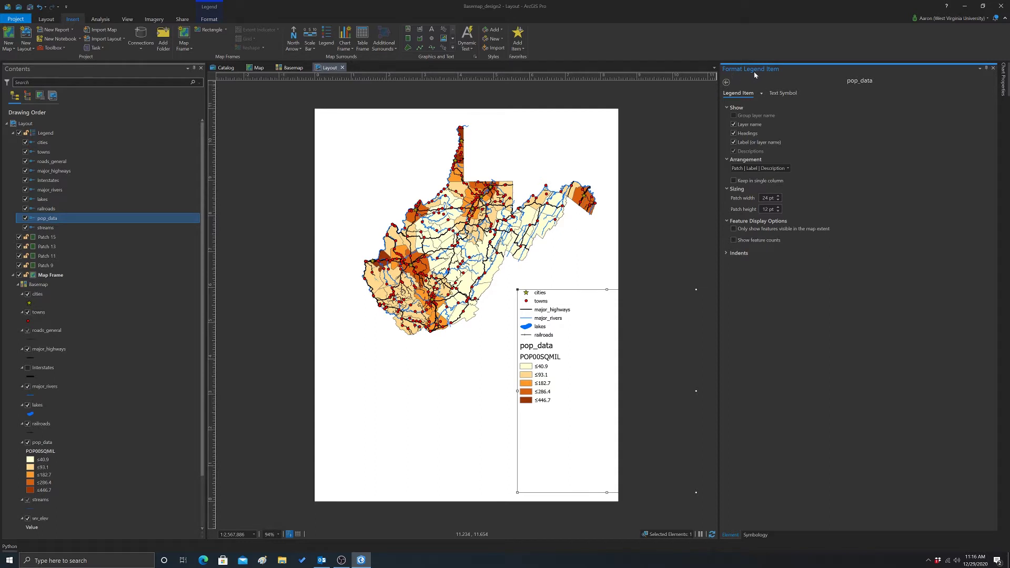
click(734, 125)
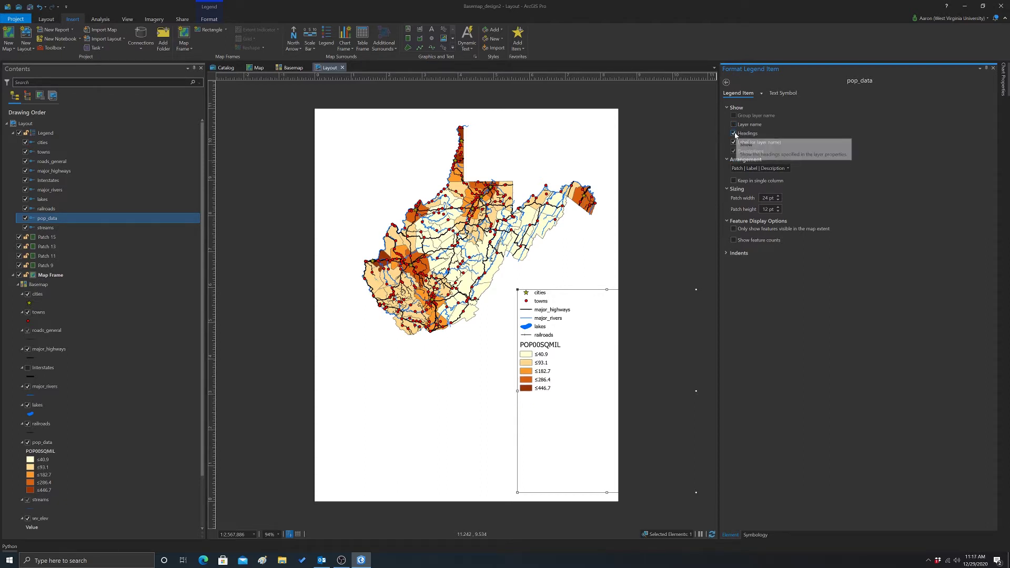
click(734, 133)
click(735, 143)
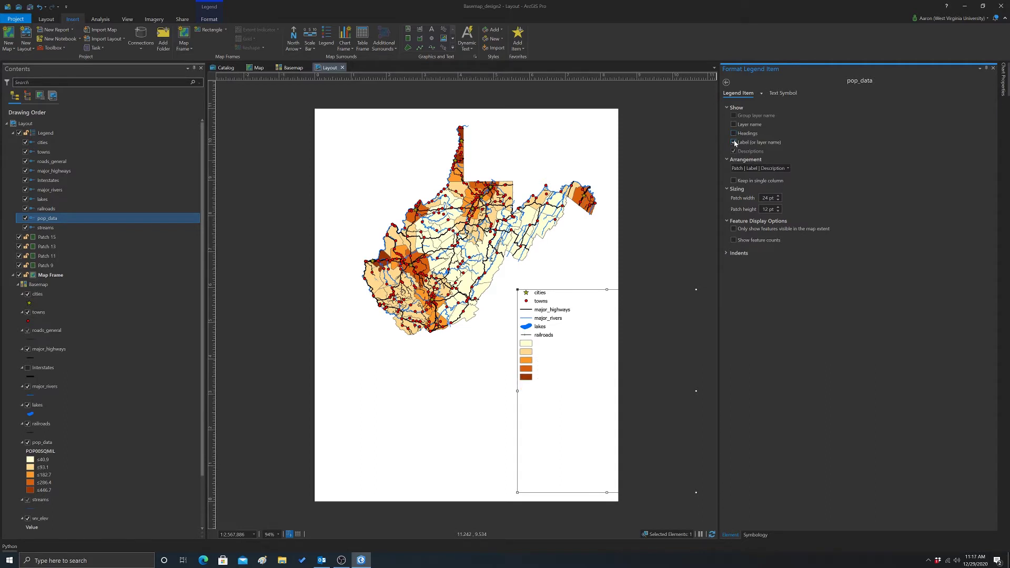
click(734, 142)
Try the Description | Label | Patch arrangement for the pop_data legend item, then restore Patch | Label | Description.
click(787, 168)
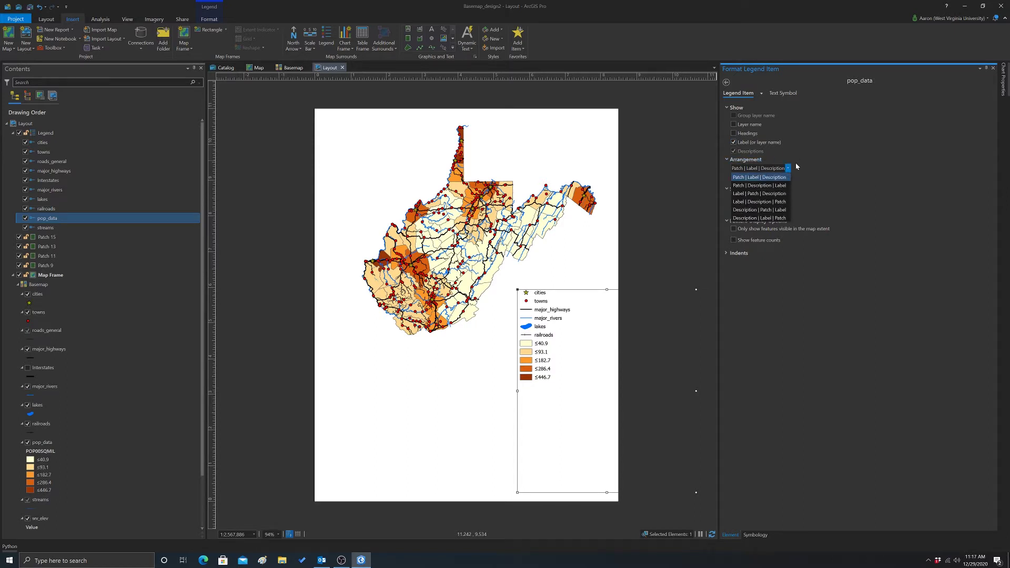
click(749, 218)
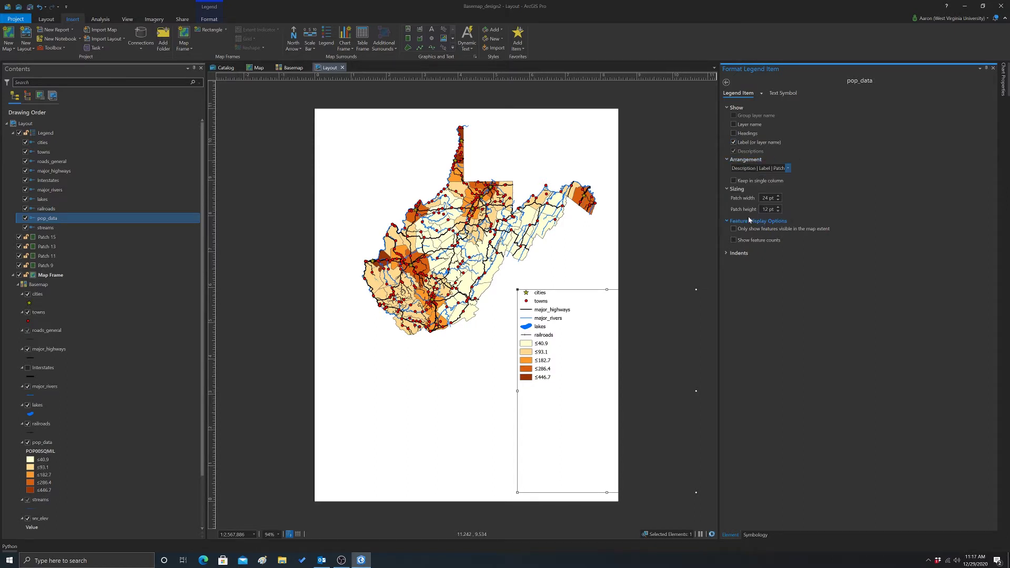
click(788, 169)
click(755, 180)
Set the pop_data legend item's patch height to 24 pt and show its layer name again.
key(Return)
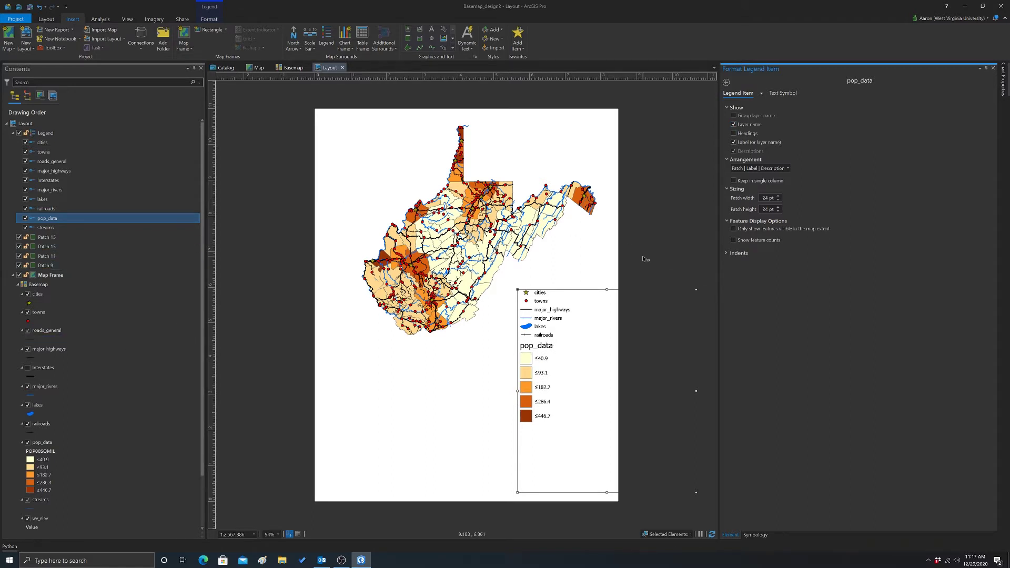
Activate the map frame, rename the pop_data layer "Population Density (per sq. mi.)", and return to the layout.
click(455, 225)
right_click(454, 225)
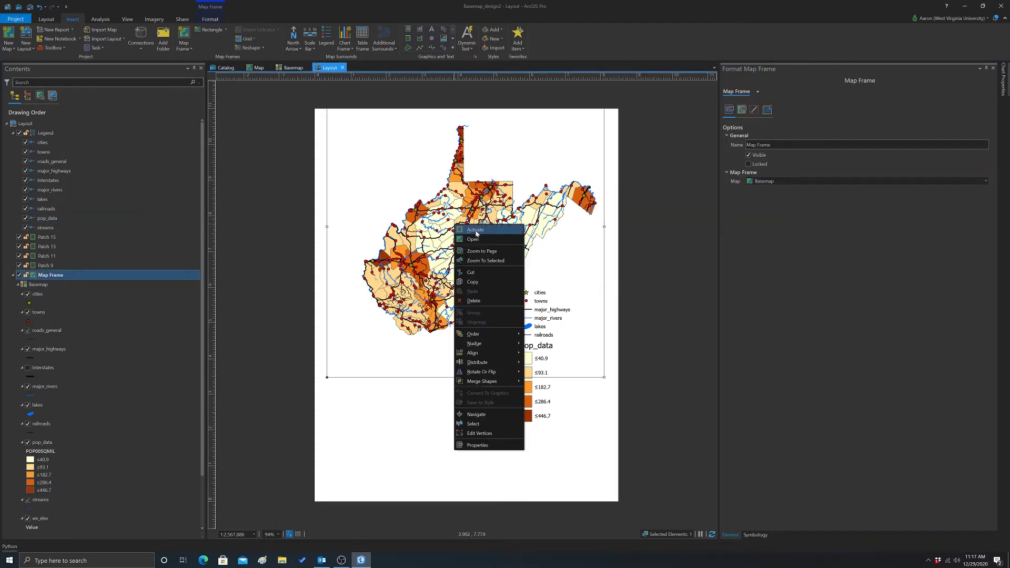
click(475, 232)
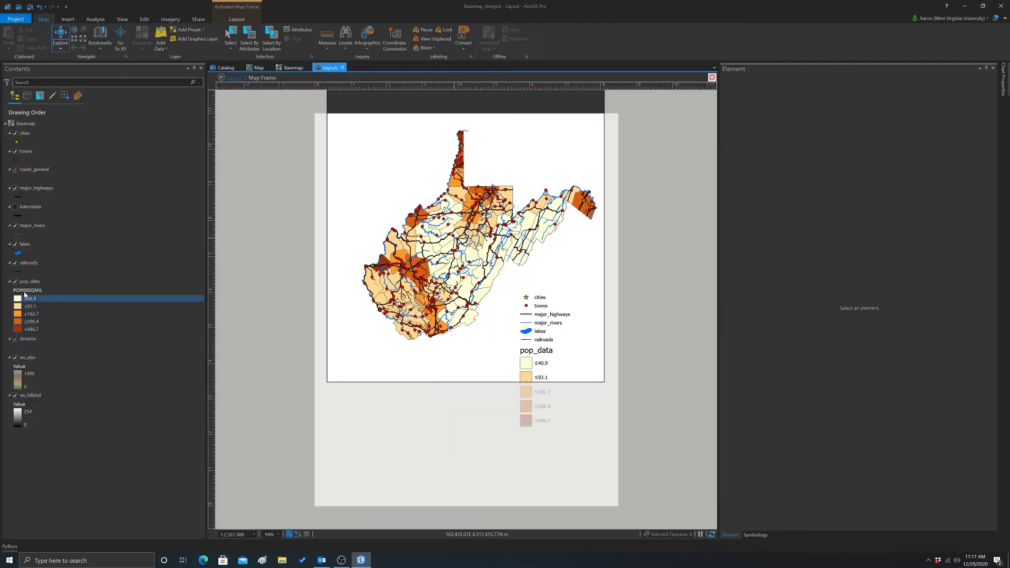
click(24, 283)
right_click(25, 284)
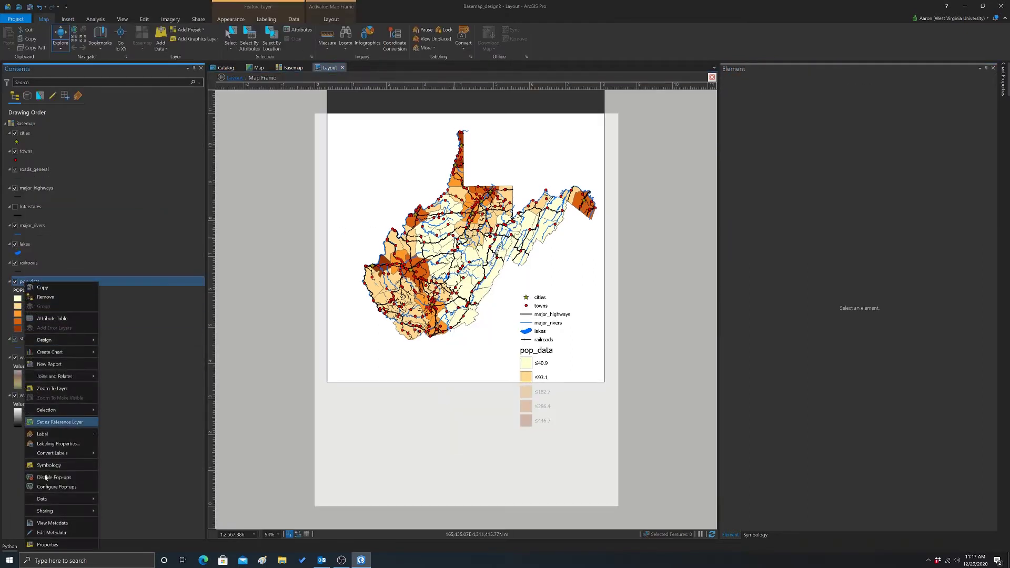
click(48, 545)
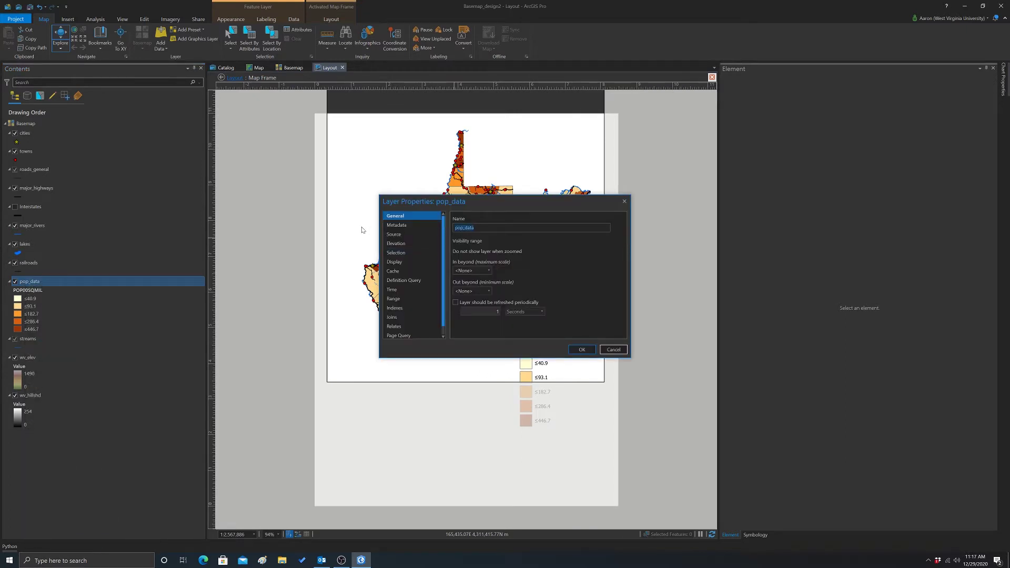
key(BackSpace)
text(Population Density (per sq. mi.)
click(581, 349)
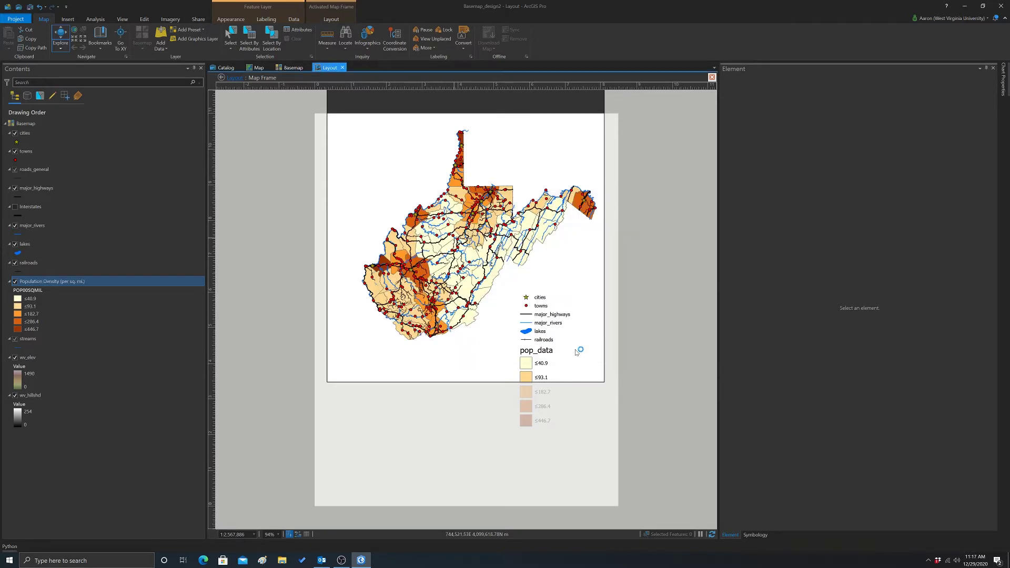
click(711, 78)
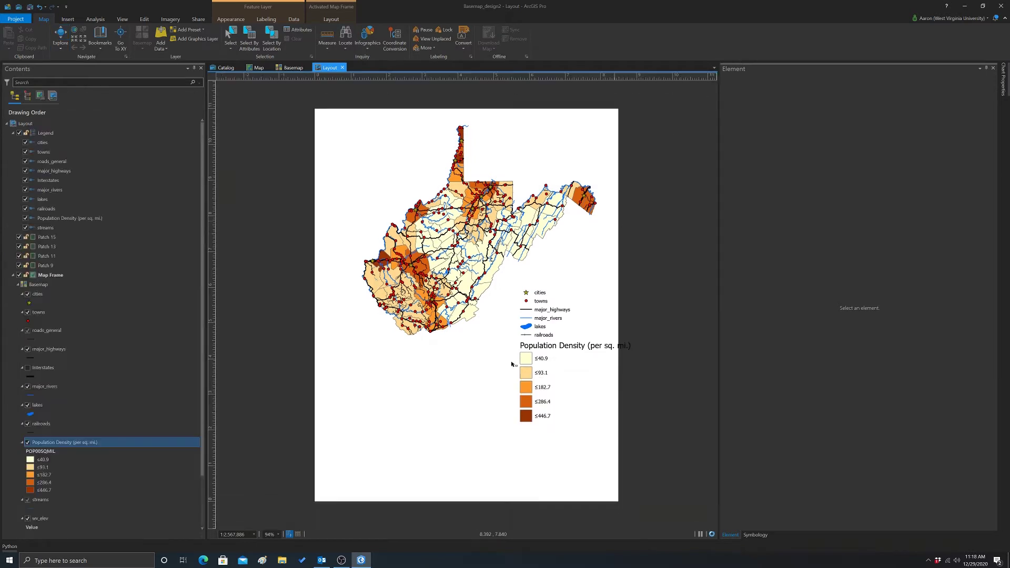
Activate the map frame, switch the lakes layer's legend patch to the more jagged irregular polygon shape, and return to the layout.
click(559, 326)
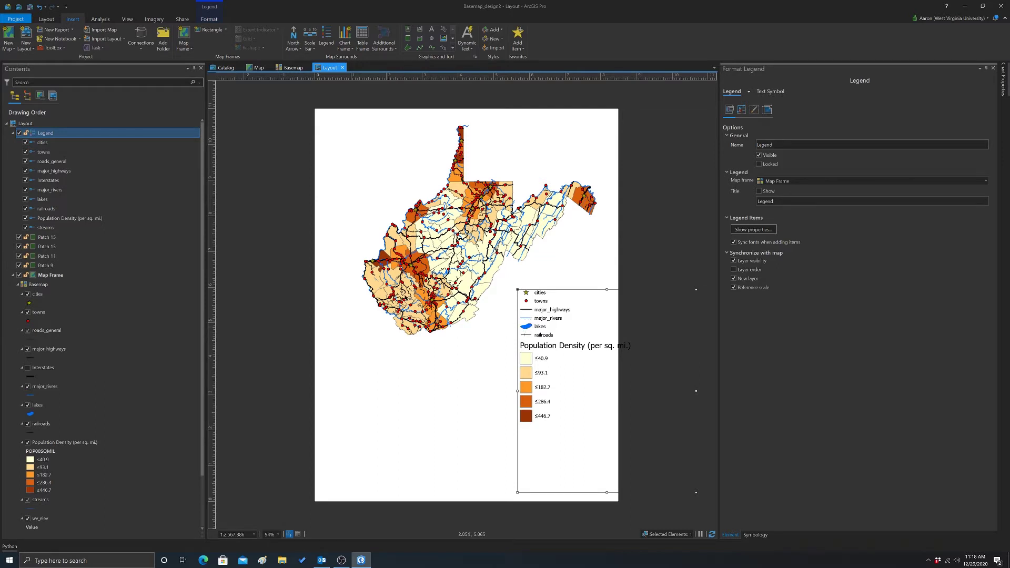
right_click(453, 244)
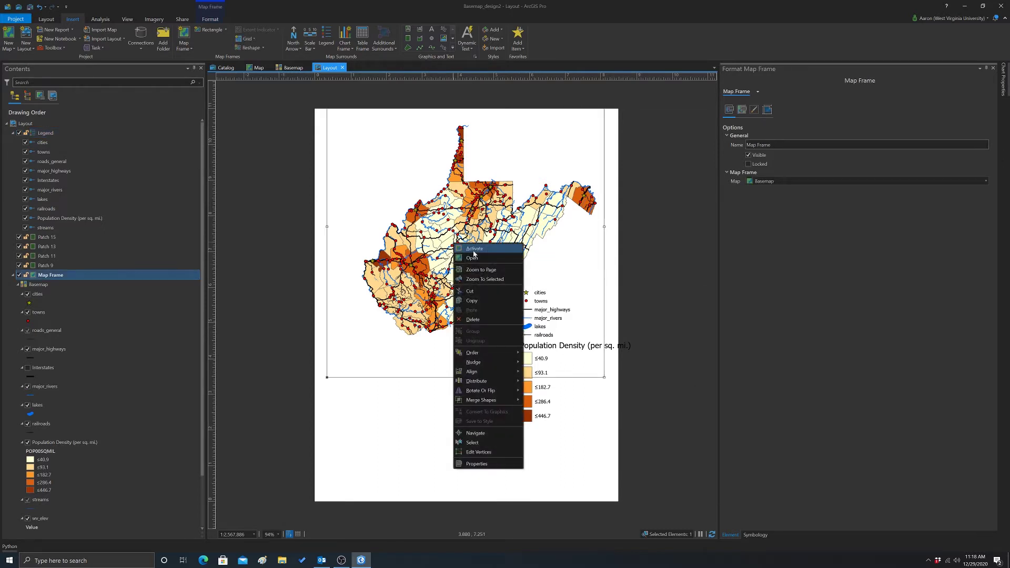
click(473, 249)
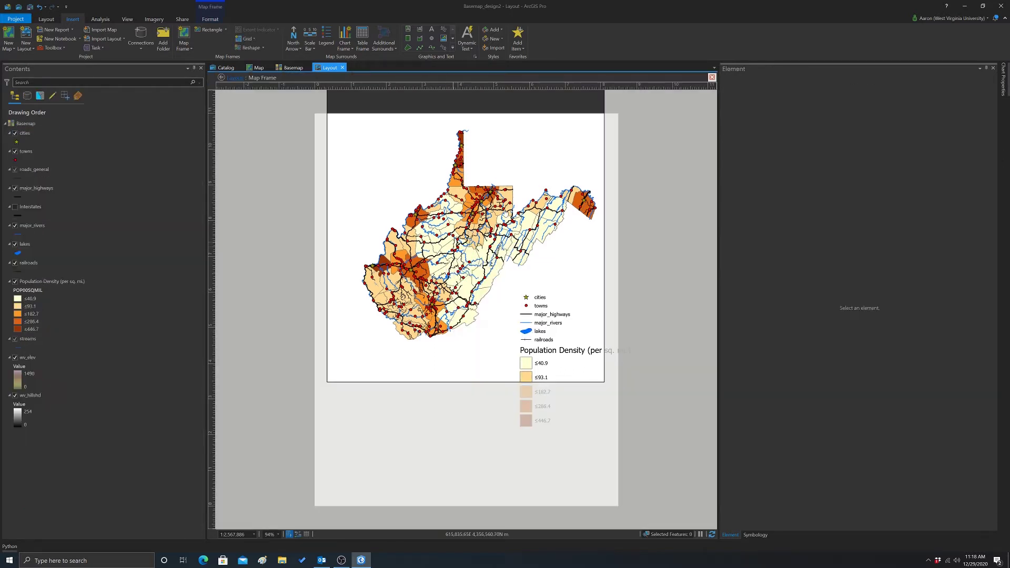
click(18, 254)
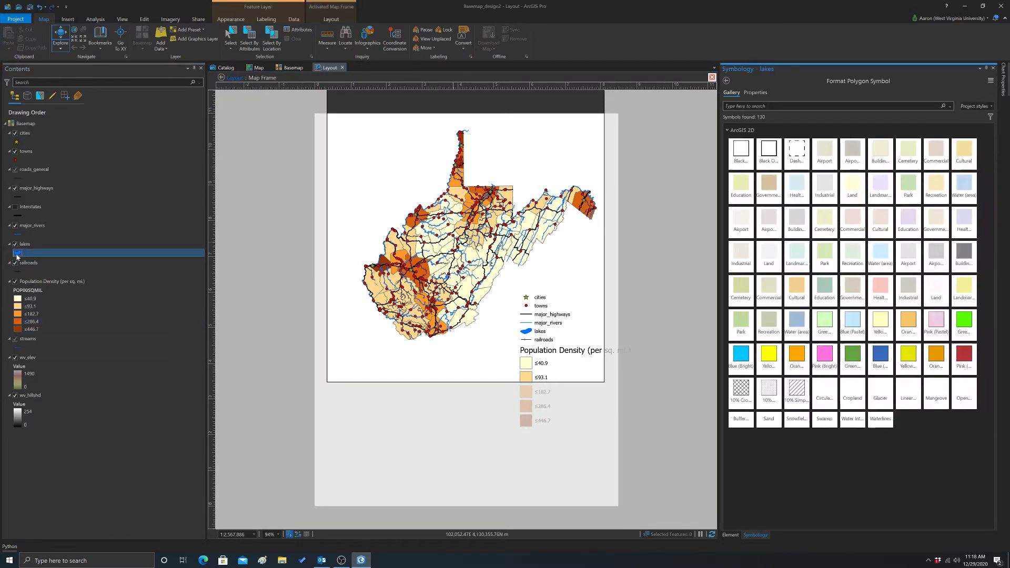
click(755, 93)
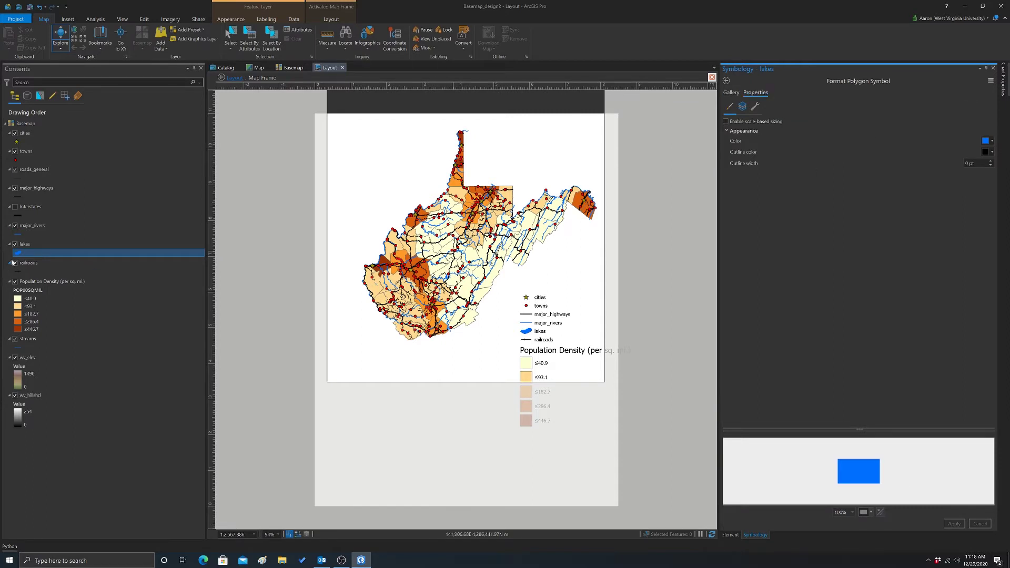
right_click(26, 244)
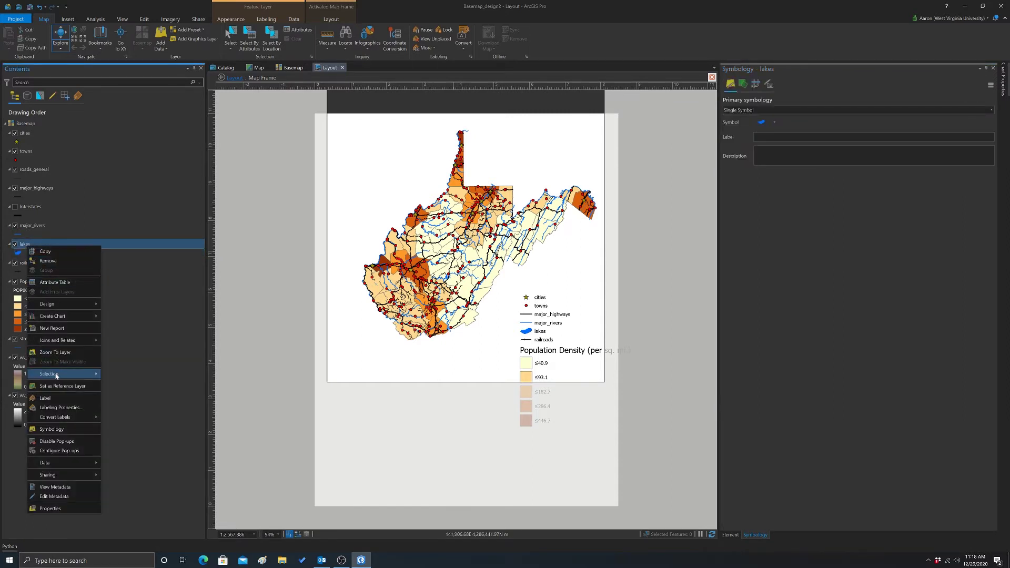
click(55, 431)
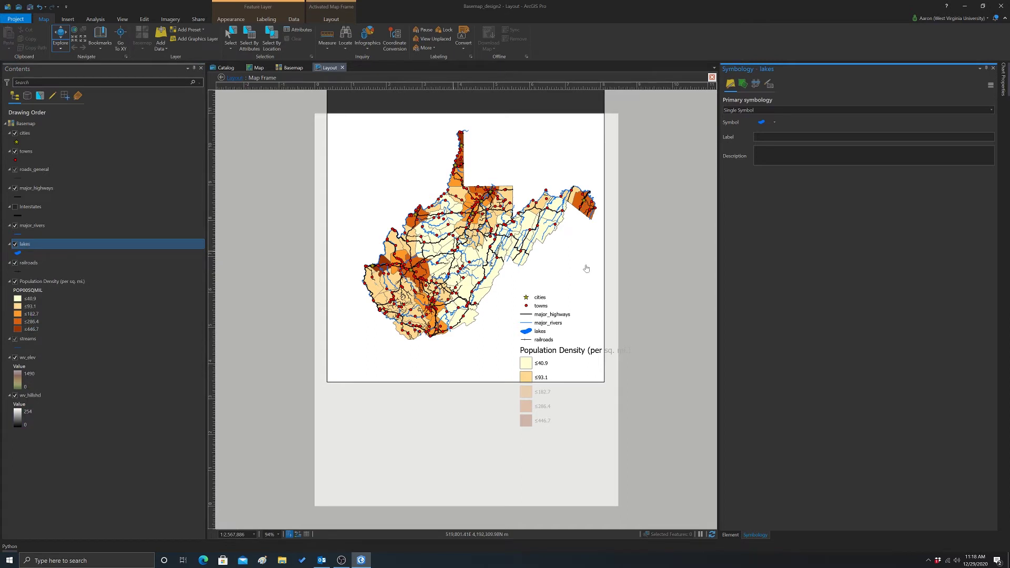
click(774, 123)
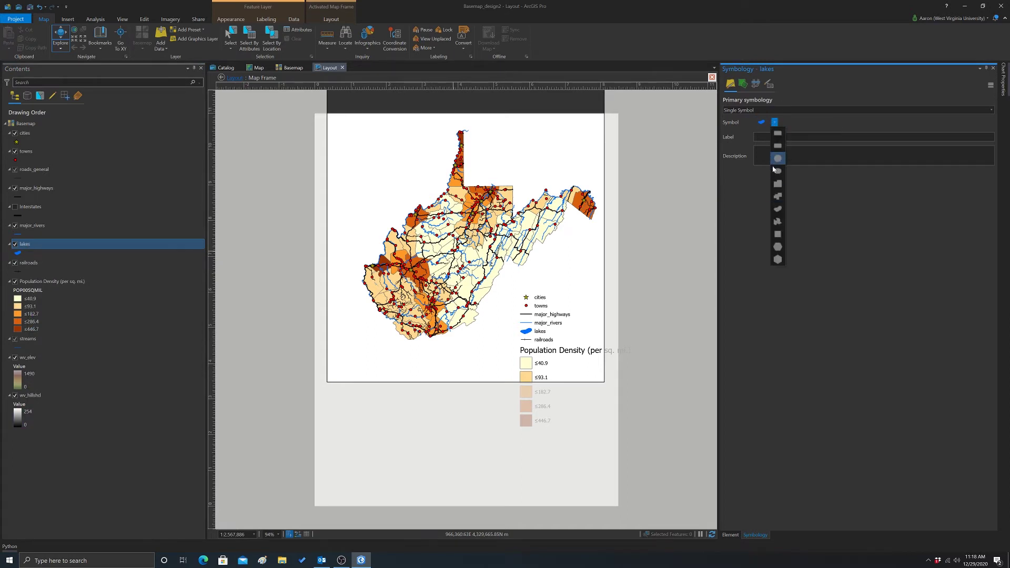
click(775, 223)
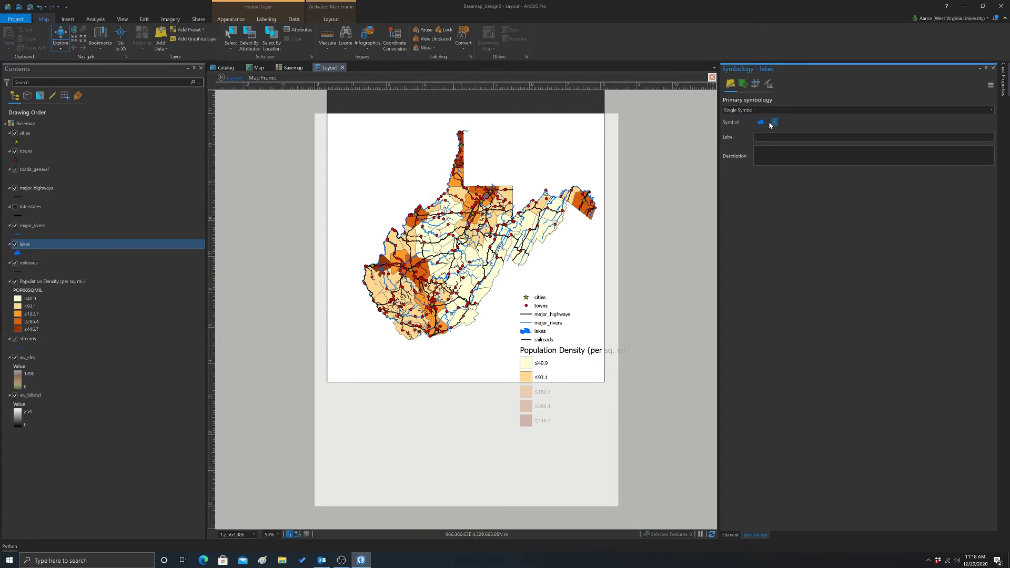
click(761, 122)
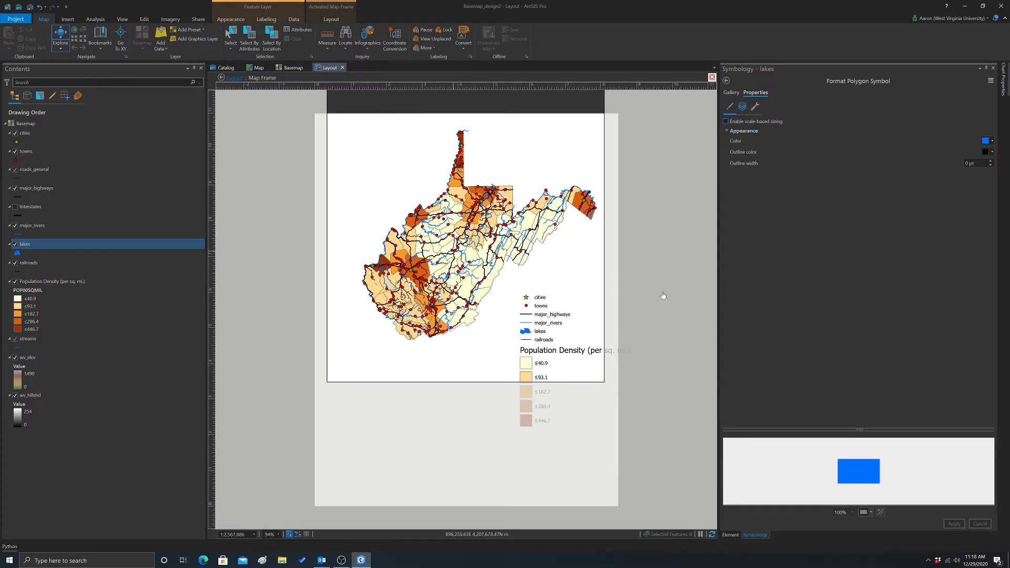
click(712, 76)
Move the legend slightly down and left so the population density title fits within the page.
click(576, 370)
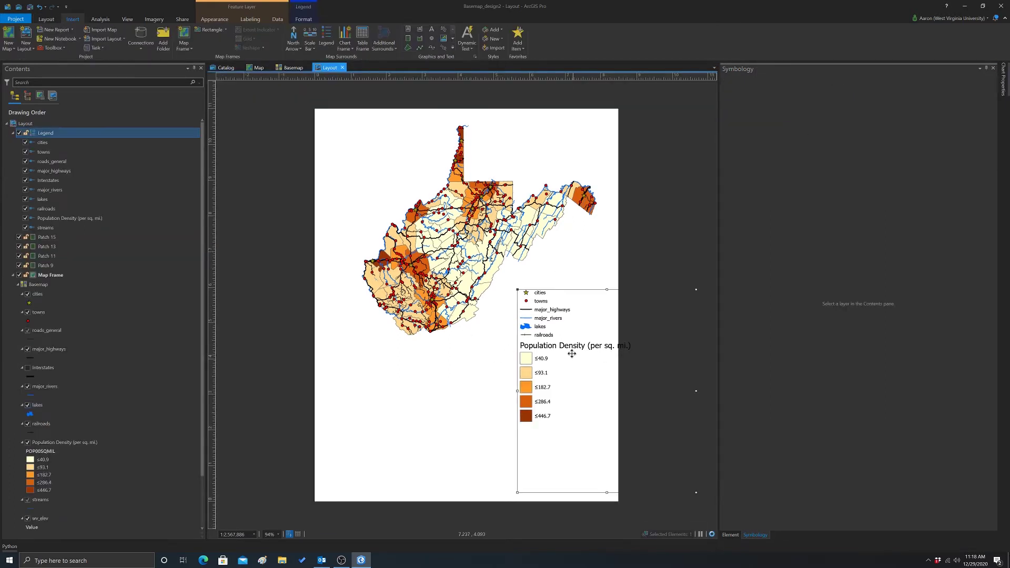
click(677, 245)
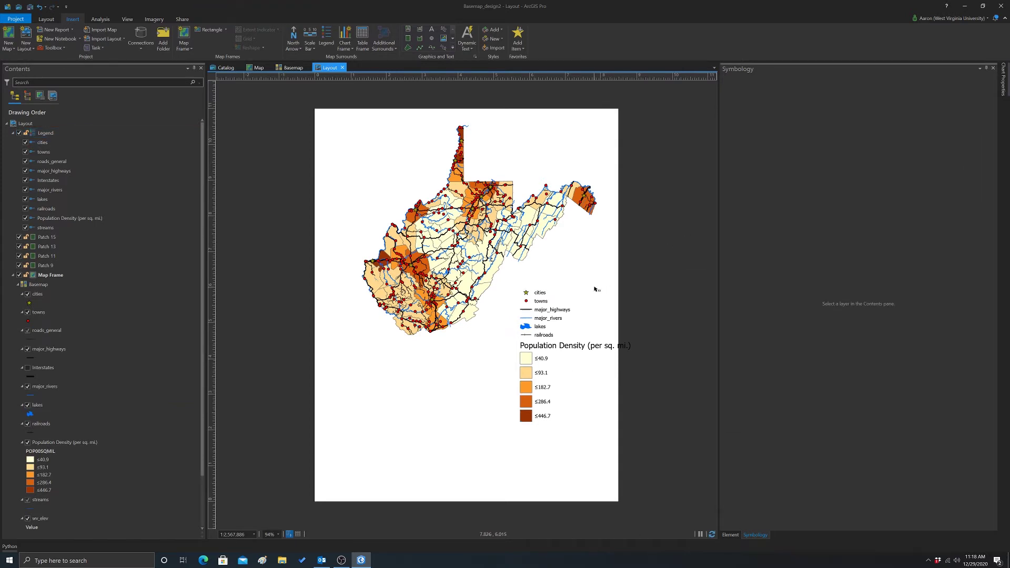
click(538, 346)
drag(533, 328, 520, 337)
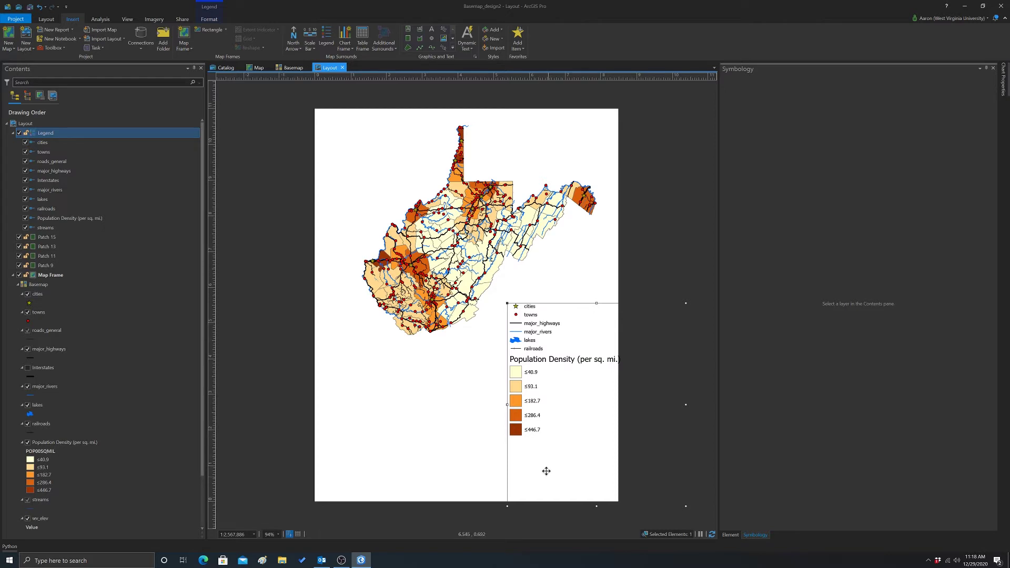
click(640, 265)
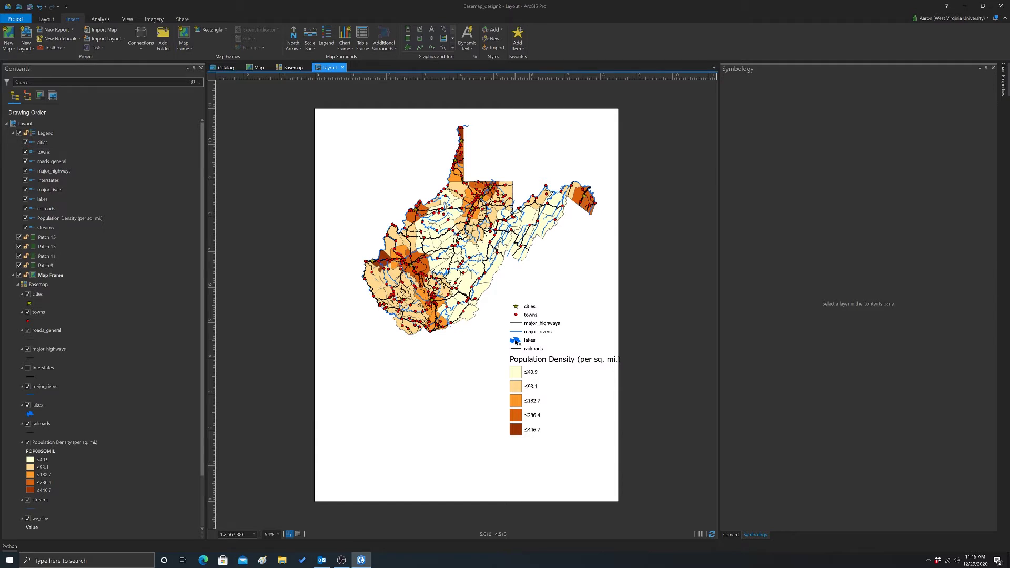
Convert the legend to graphics and move the resulting group down and left, below the map's southeastern part.
click(525, 362)
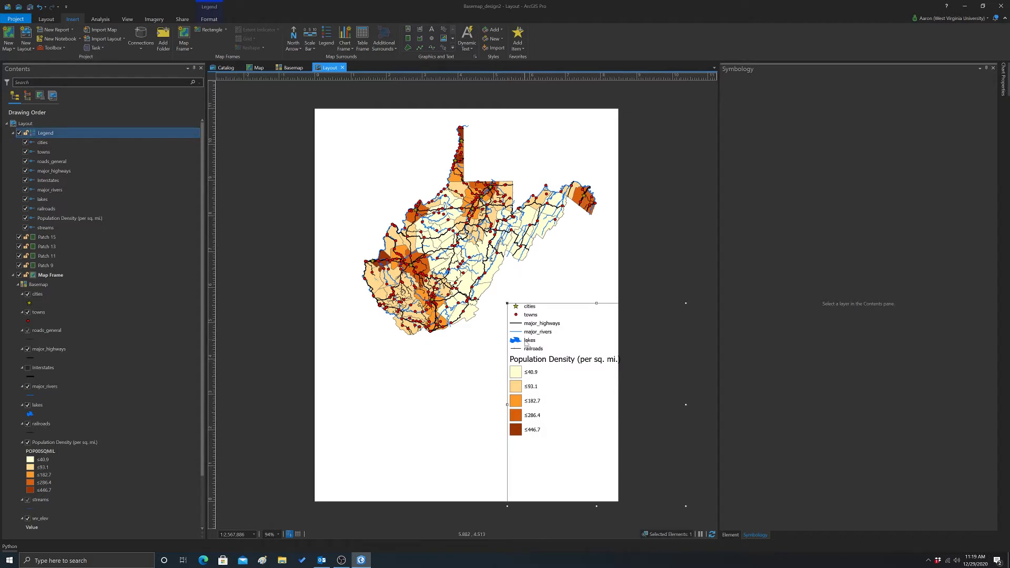
right_click(526, 343)
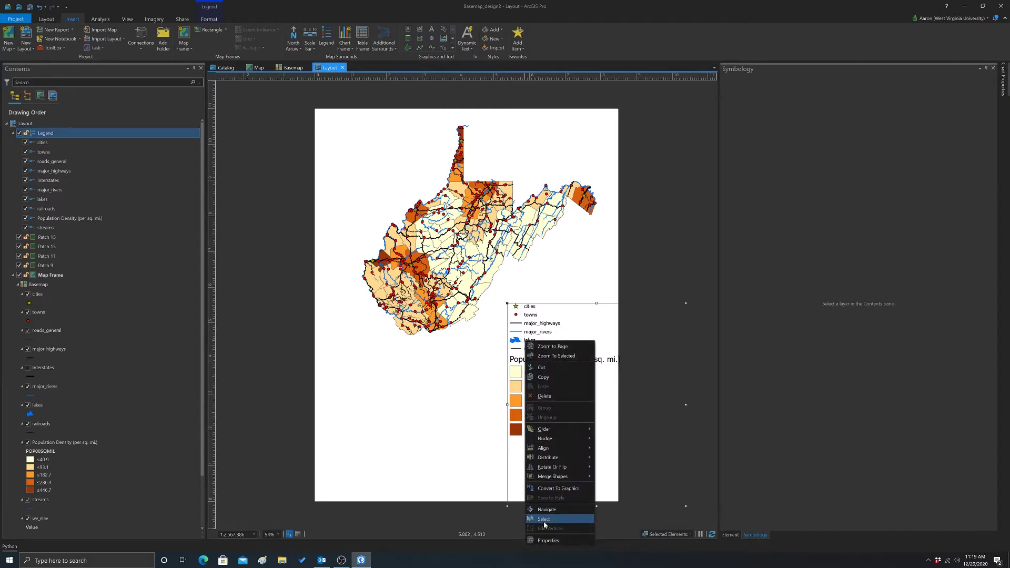
click(548, 489)
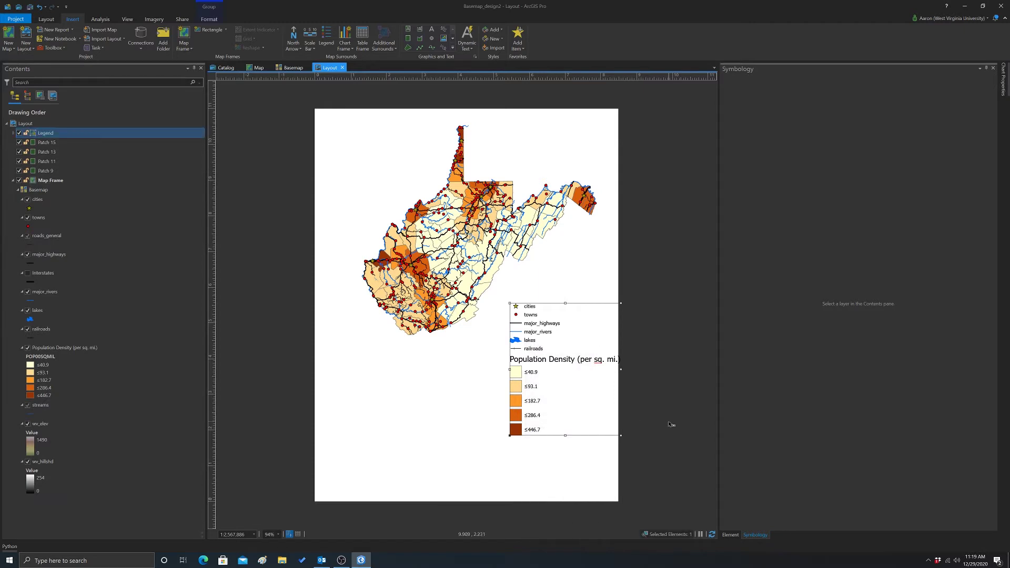
drag(540, 344, 544, 374)
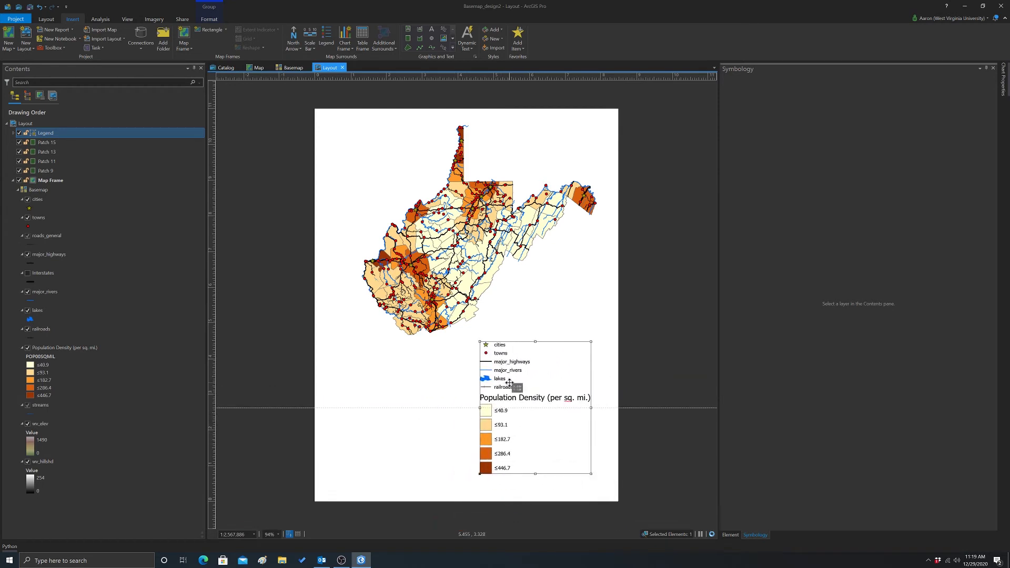
Try coloring the highest population density class red in the activated map frame, then undo the color change from the layout.
click(431, 233)
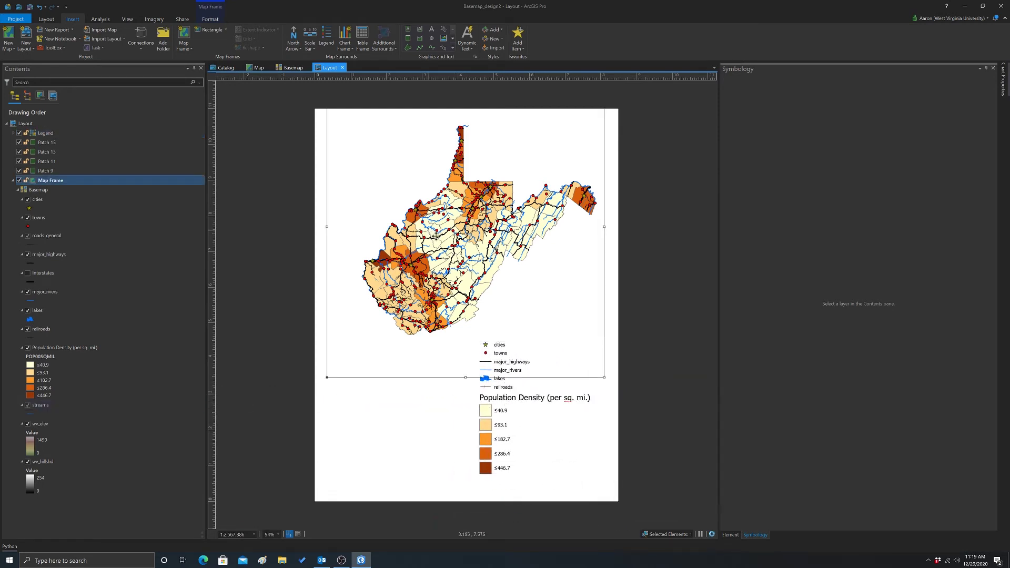
right_click(437, 238)
click(451, 244)
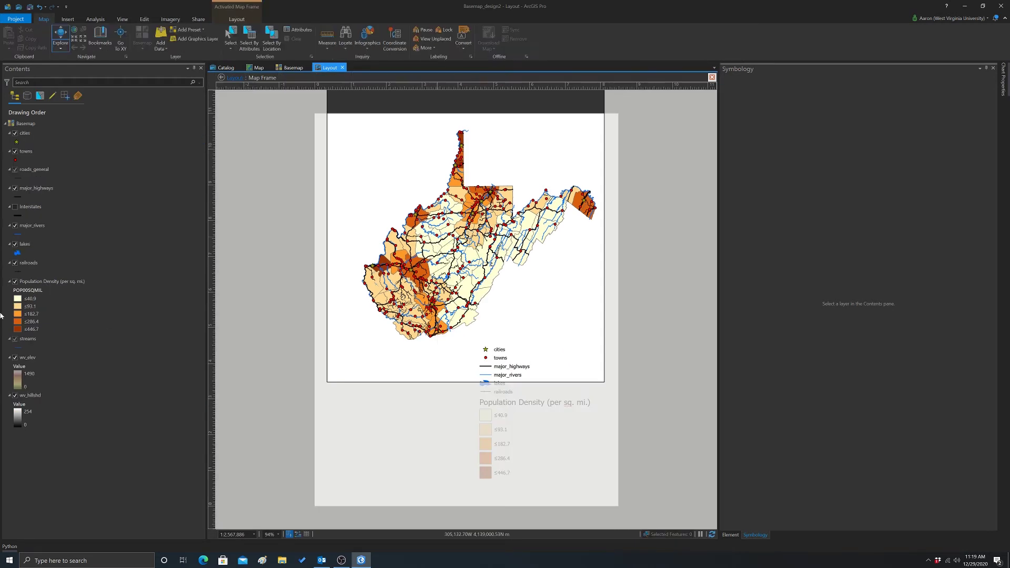
right_click(16, 330)
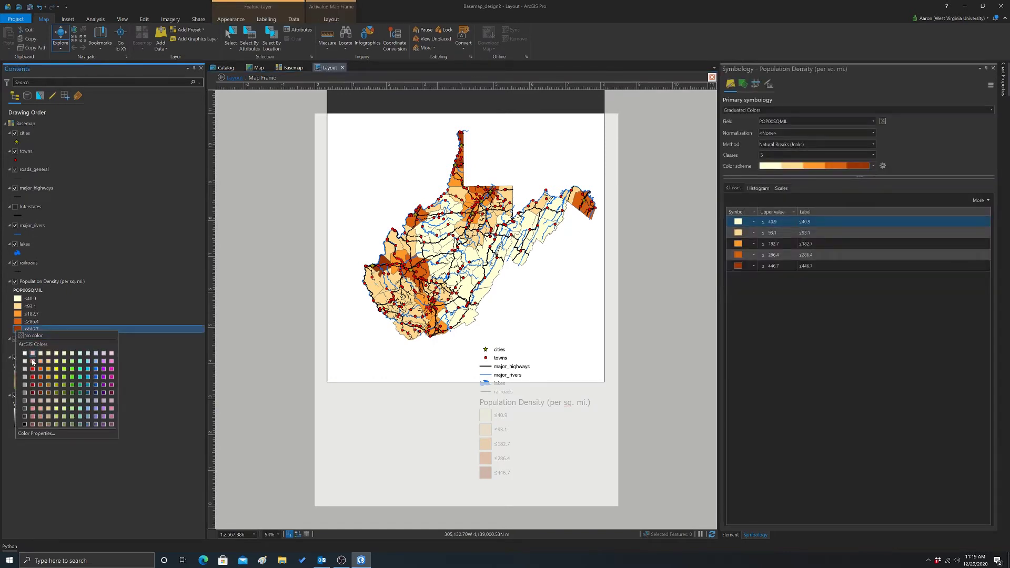
click(33, 369)
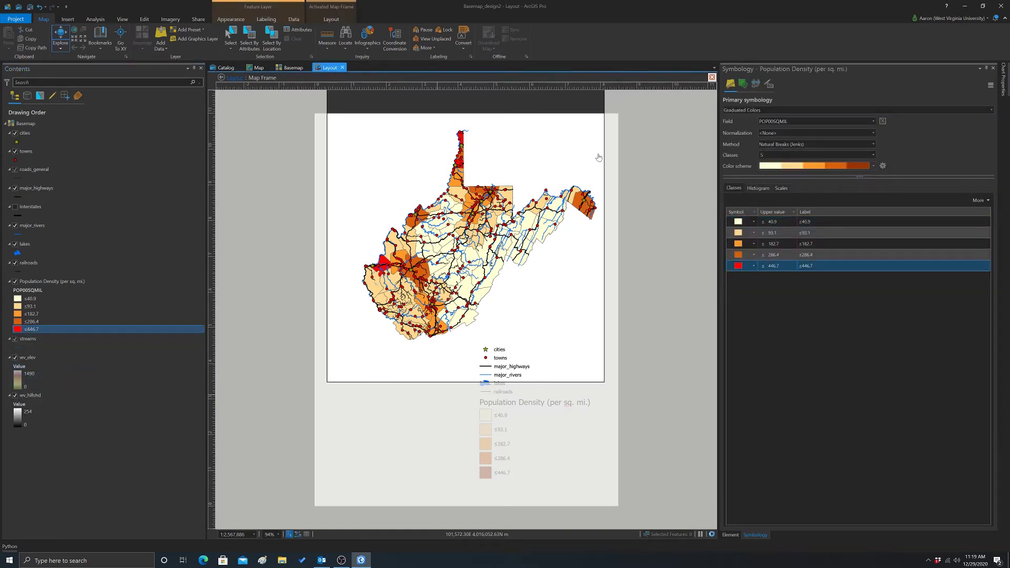
click(712, 78)
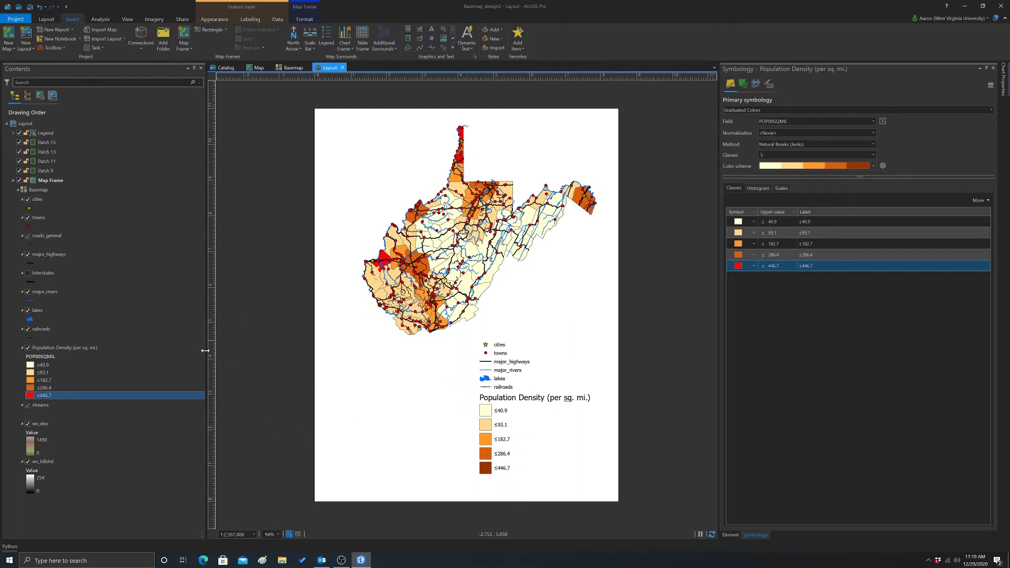
click(39, 7)
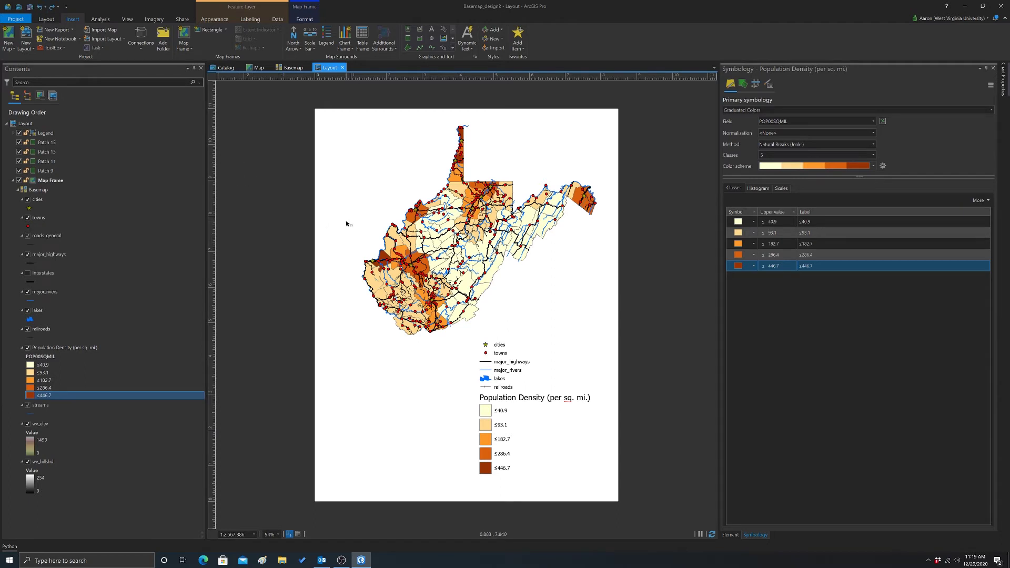
Ungroup the converted legend graphics into separate layer items and check that the major_highways entry selects on its own.
click(503, 411)
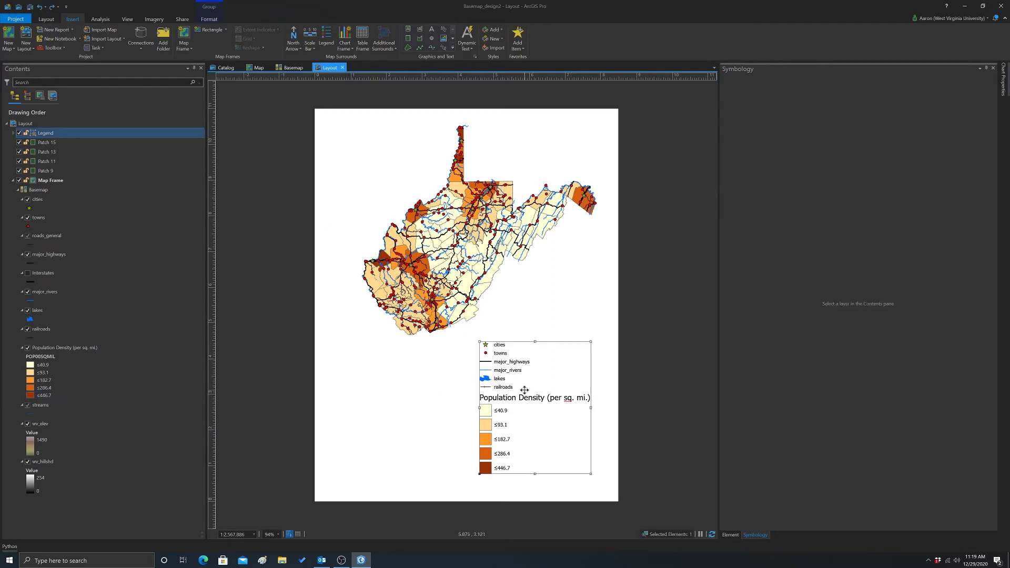
right_click(500, 402)
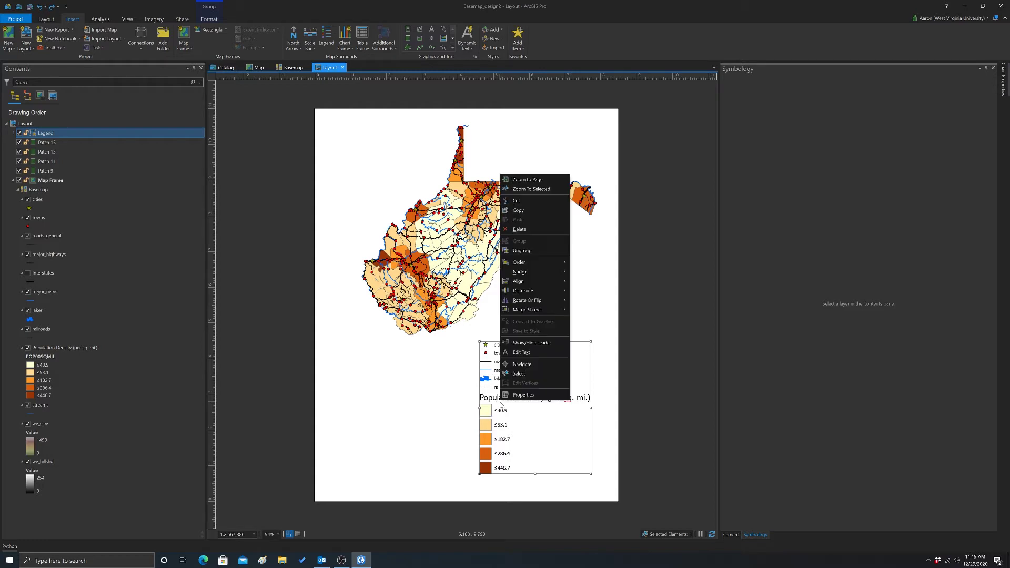
click(519, 251)
click(643, 400)
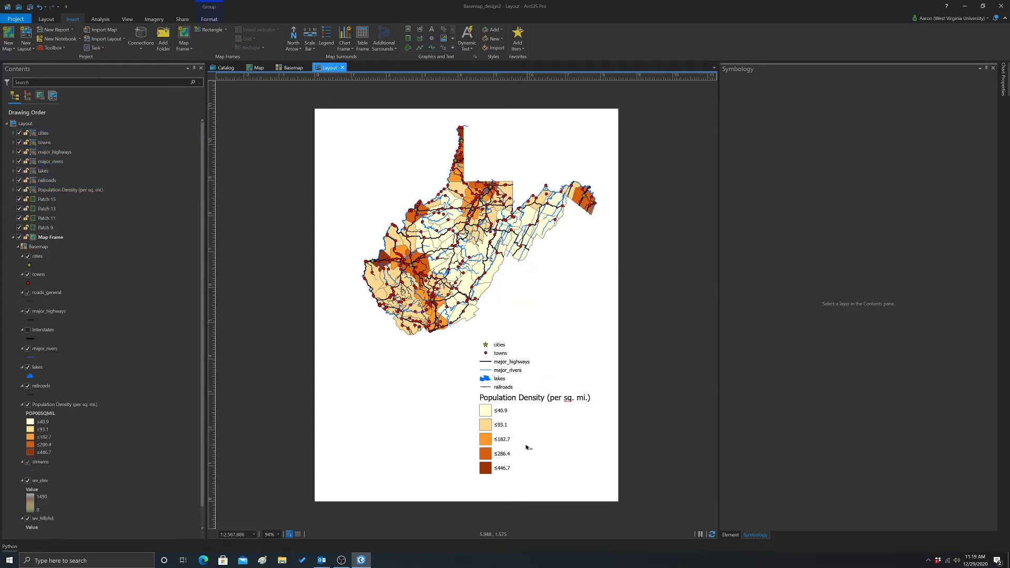
click(509, 363)
click(632, 419)
Move the Population Density legend group below the map's southwestern part and ungroup it into individual patches and labels.
click(515, 401)
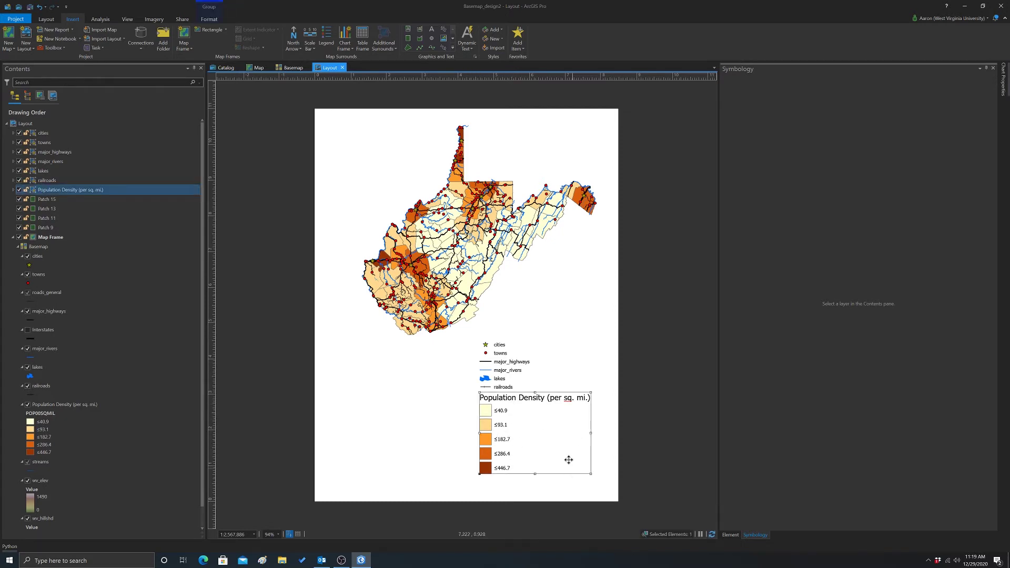
drag(485, 398, 371, 402)
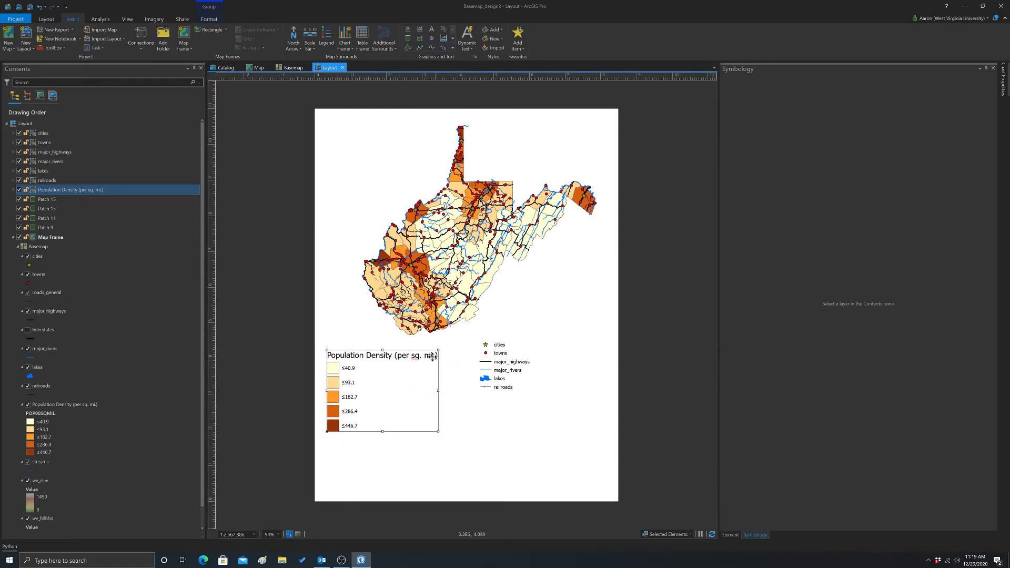
right_click(362, 358)
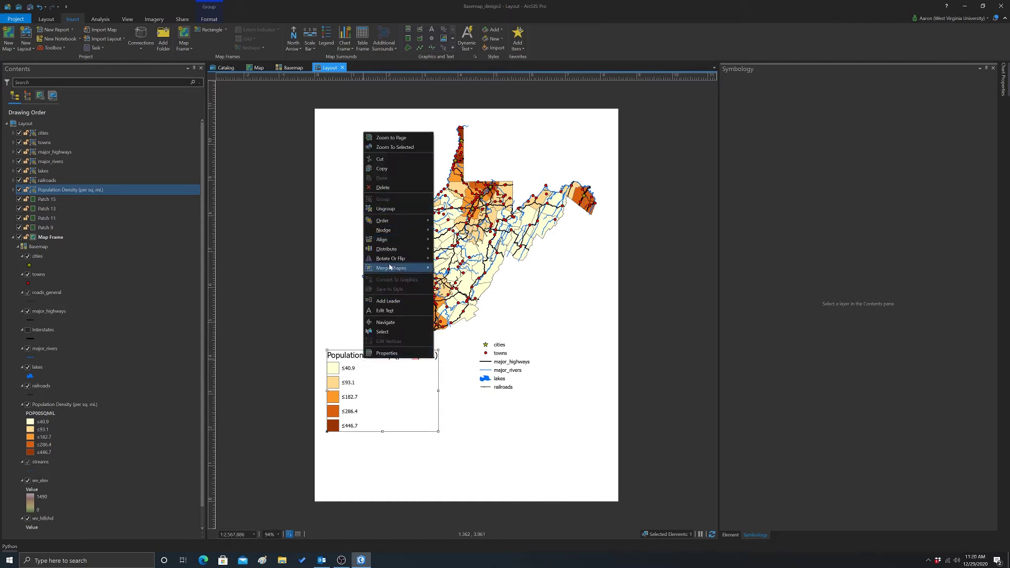
click(385, 209)
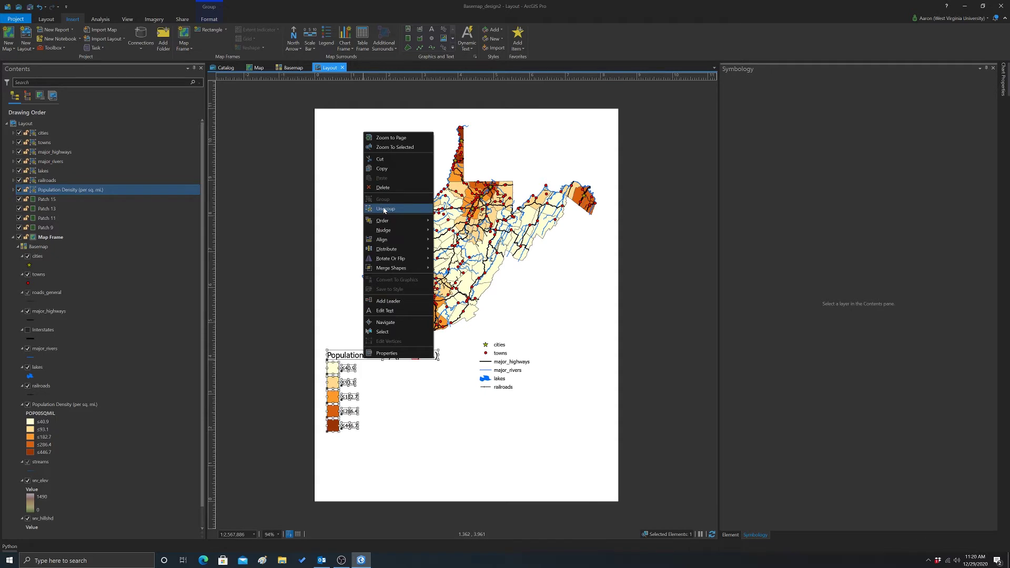
click(315, 423)
Set the "Population Density (per sq. mi.)" legend title text to 12 pt.
click(388, 355)
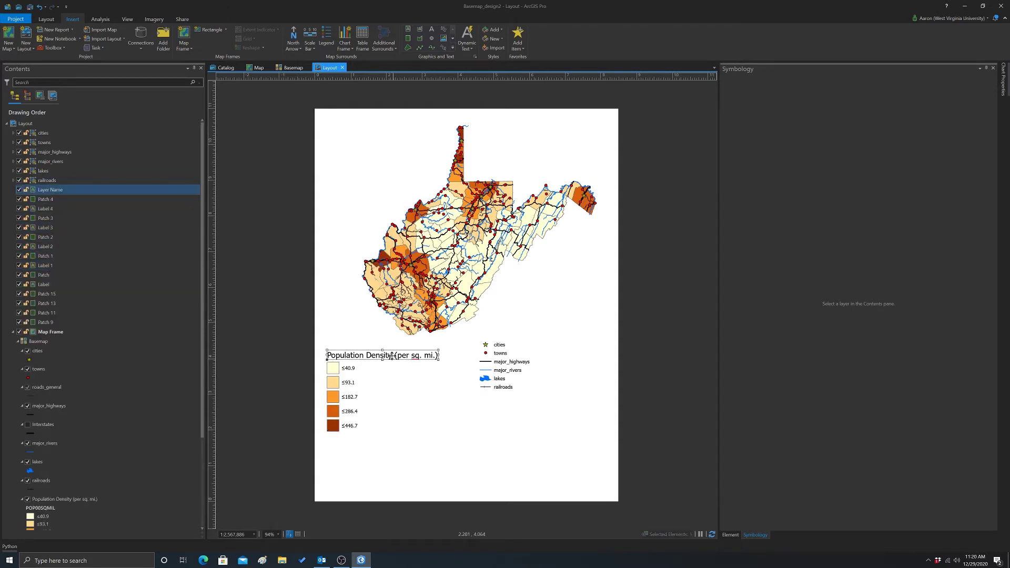
double_click(383, 356)
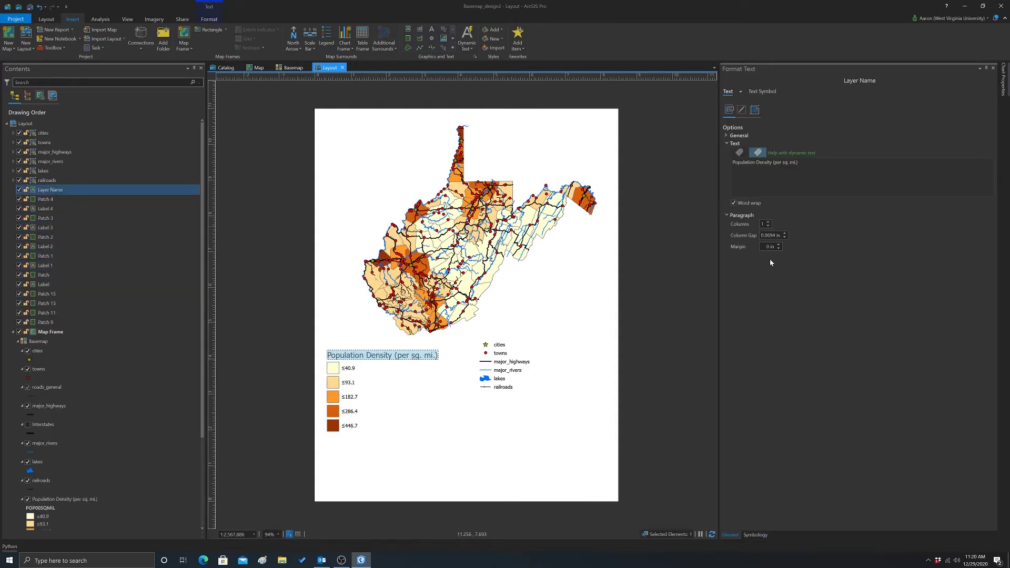
click(209, 19)
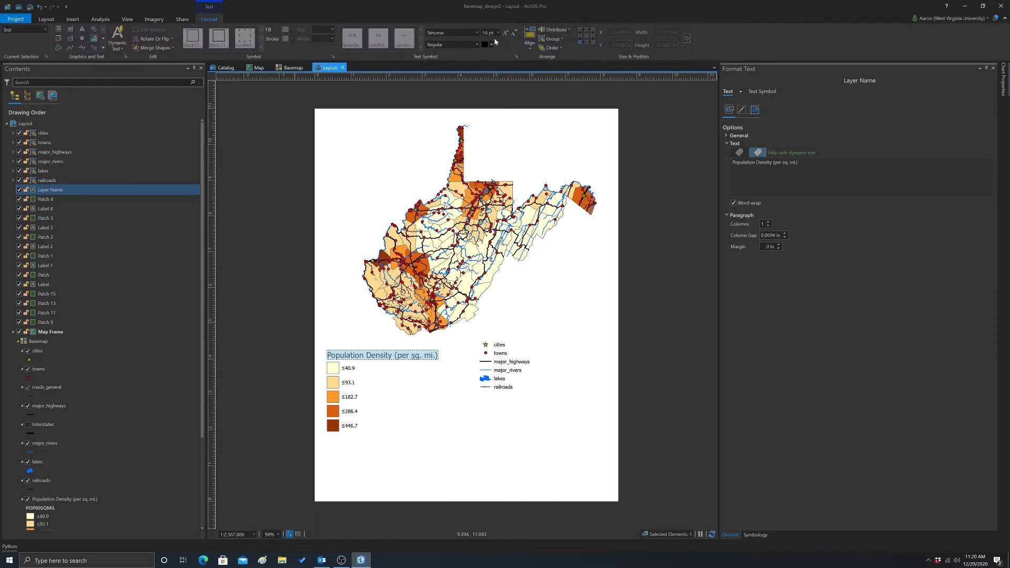
click(497, 33)
click(488, 73)
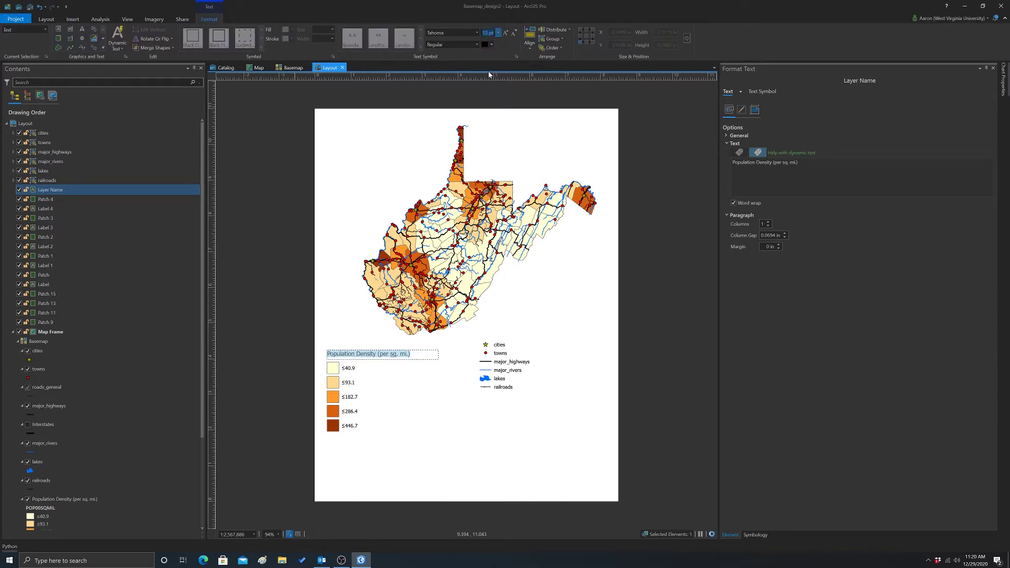
Make the Population Density legend title bold and break it into two lines, with "(per sq. mi.)" on the second.
click(477, 44)
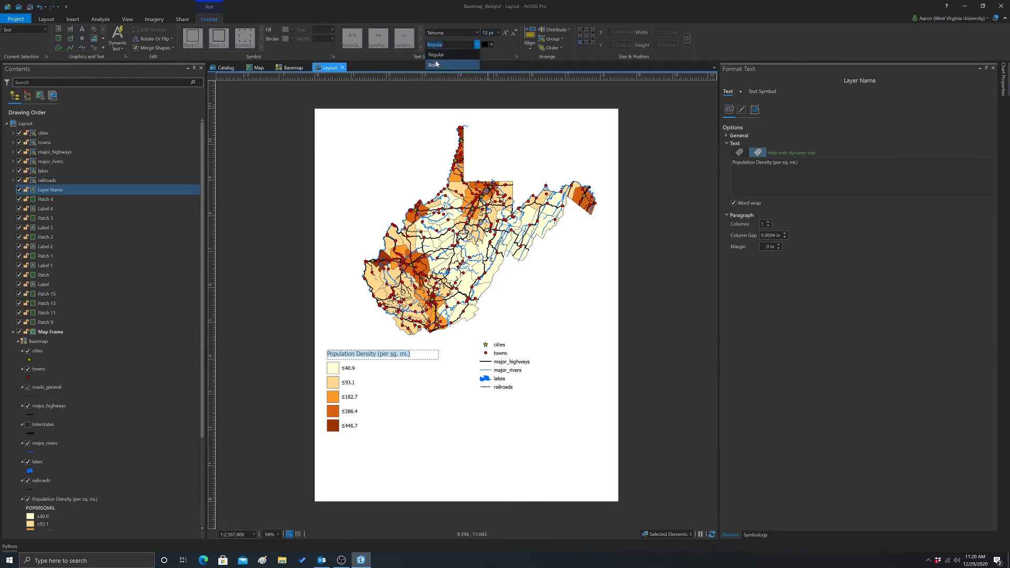
click(438, 61)
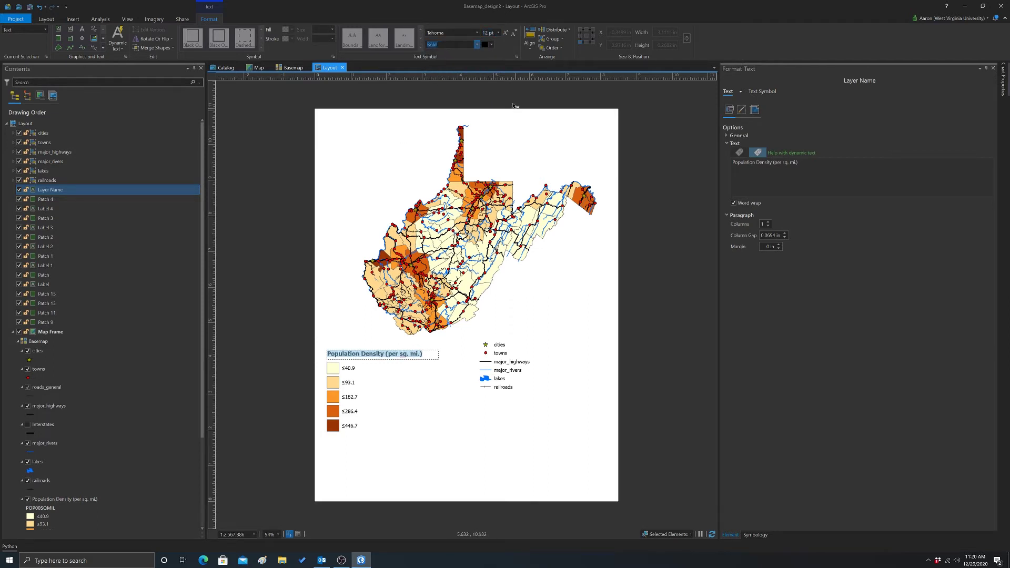
click(790, 181)
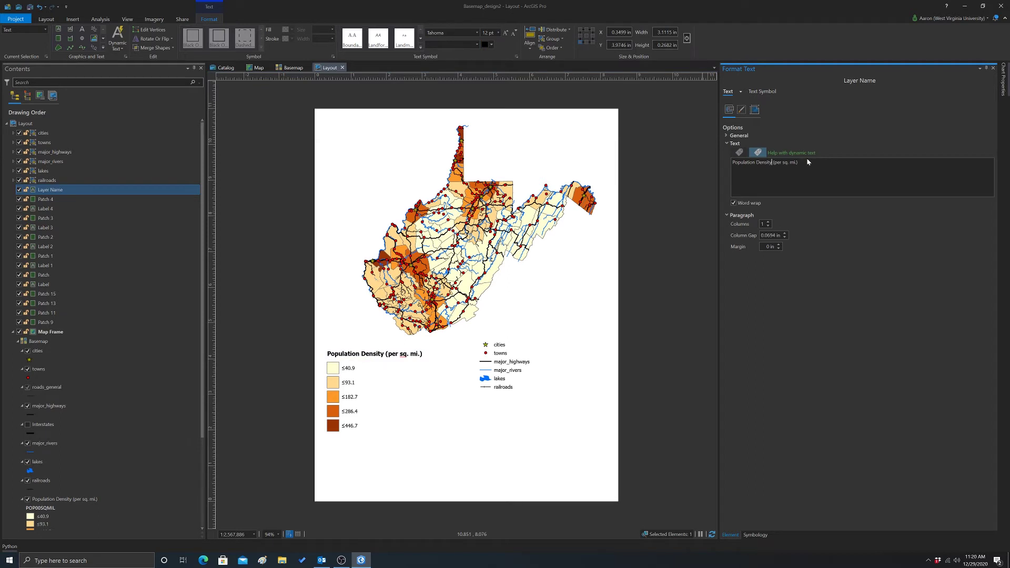
key(Return)
key(End)
click(667, 321)
Move the two-line Population Density title up clear of the first patch and narrow its text box to fit the text.
click(362, 354)
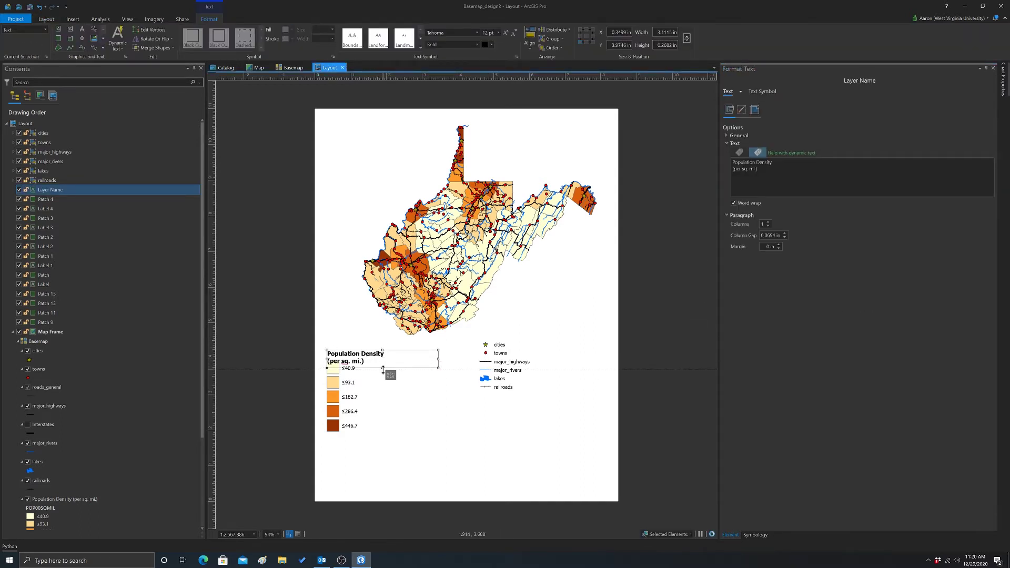
drag(364, 355, 365, 348)
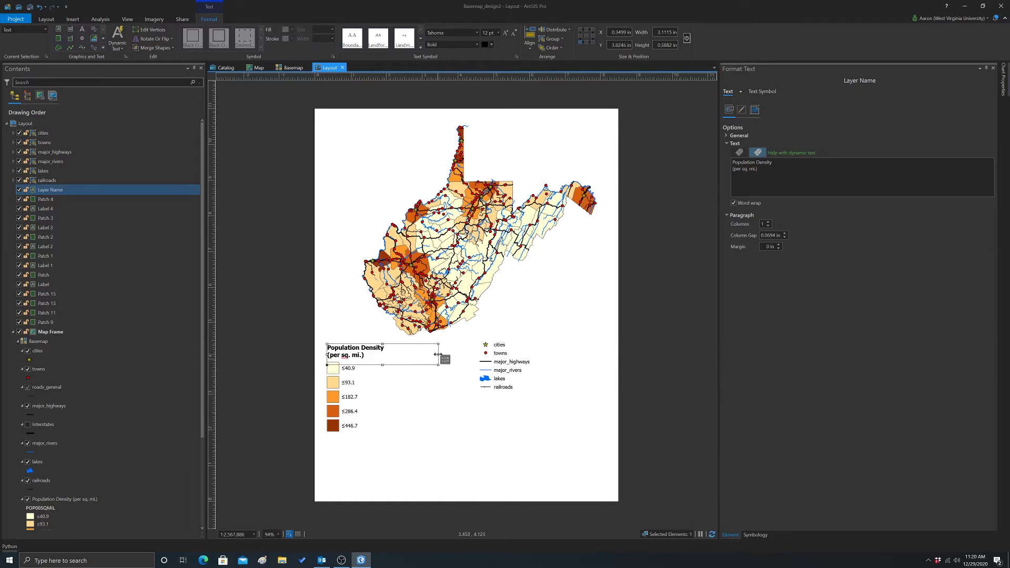
drag(438, 354, 392, 356)
click(274, 315)
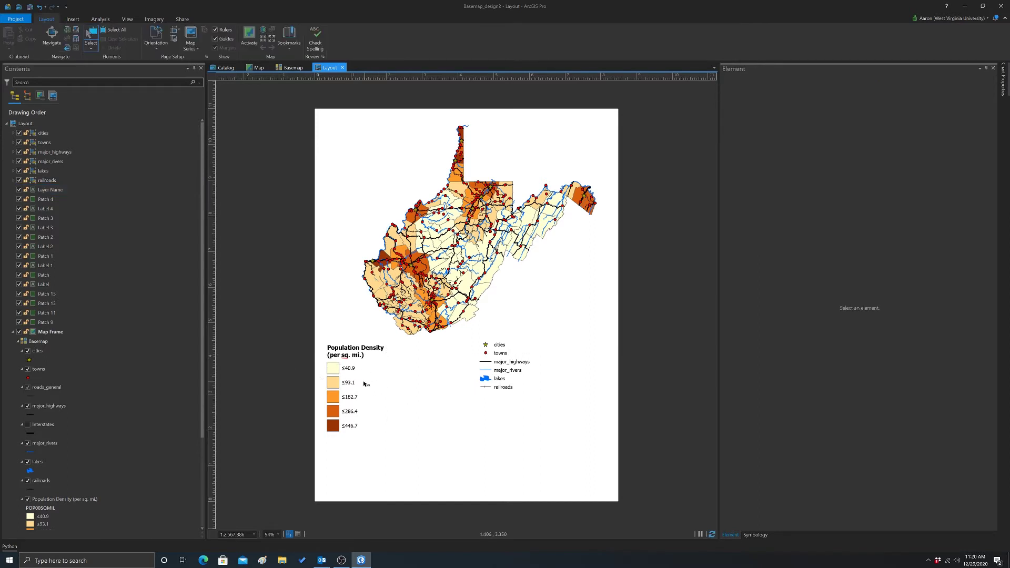
Round the five population density class labels to whole numbers: ≤41, ≤93, ≤183, ≤286 and ≤447.
click(351, 369)
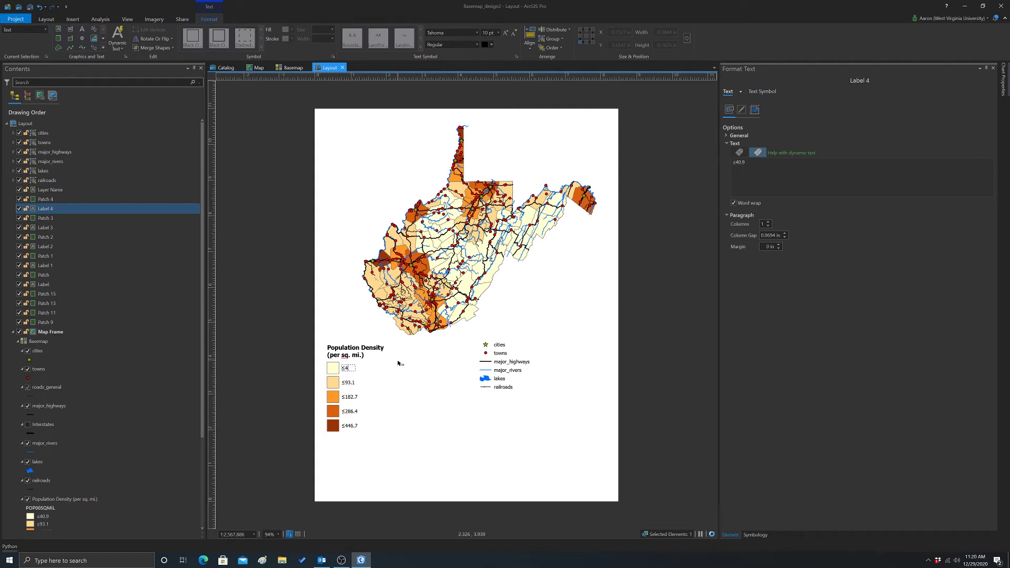
click(349, 382)
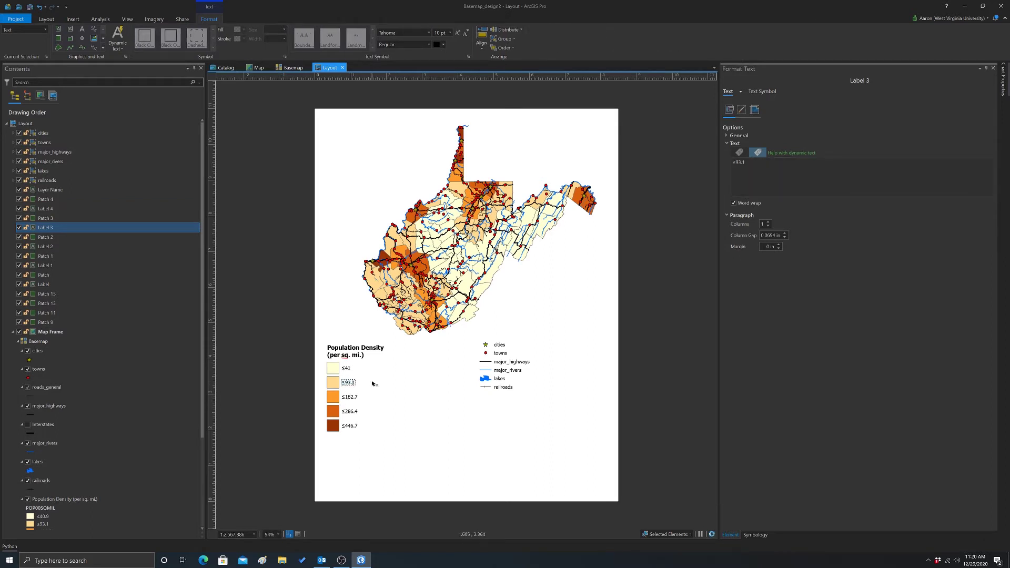
click(352, 397)
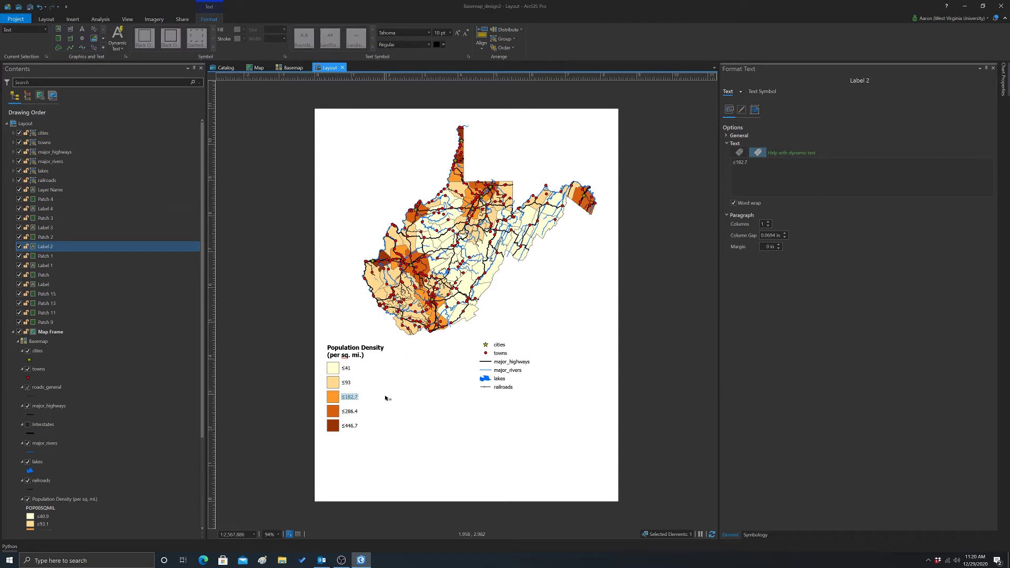
key(BackSpace)
click(352, 412)
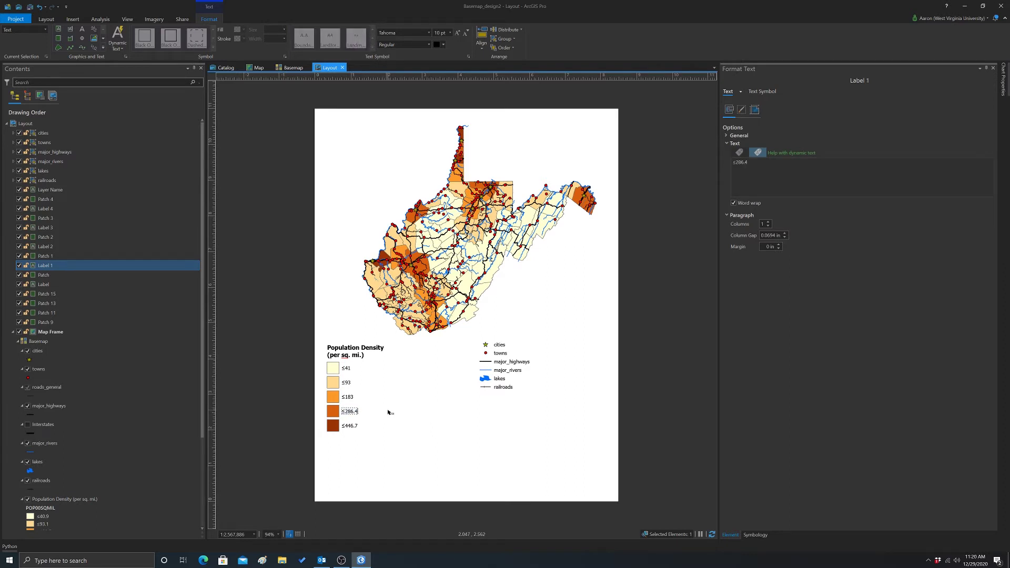
click(351, 427)
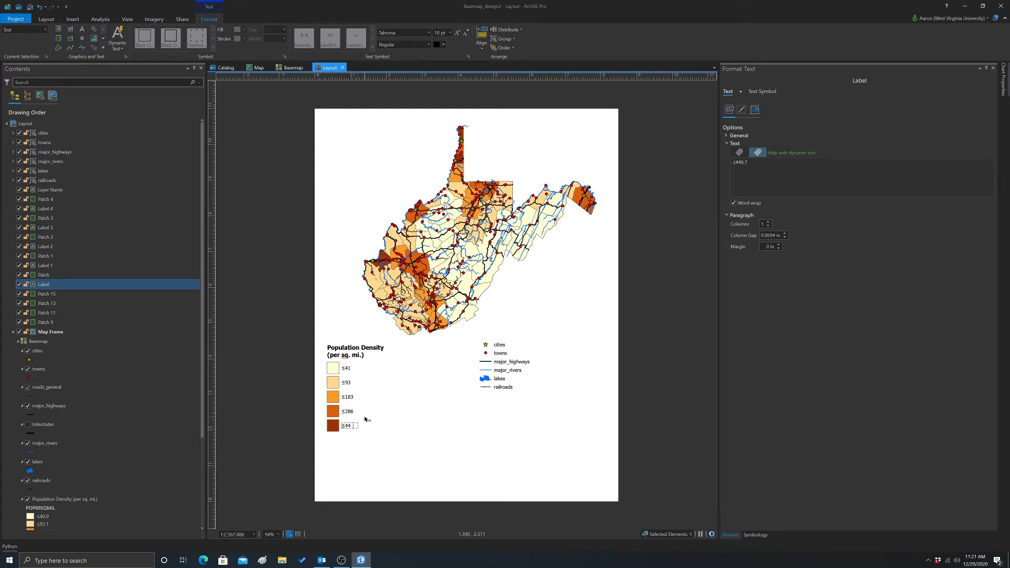
text(7)
click(302, 407)
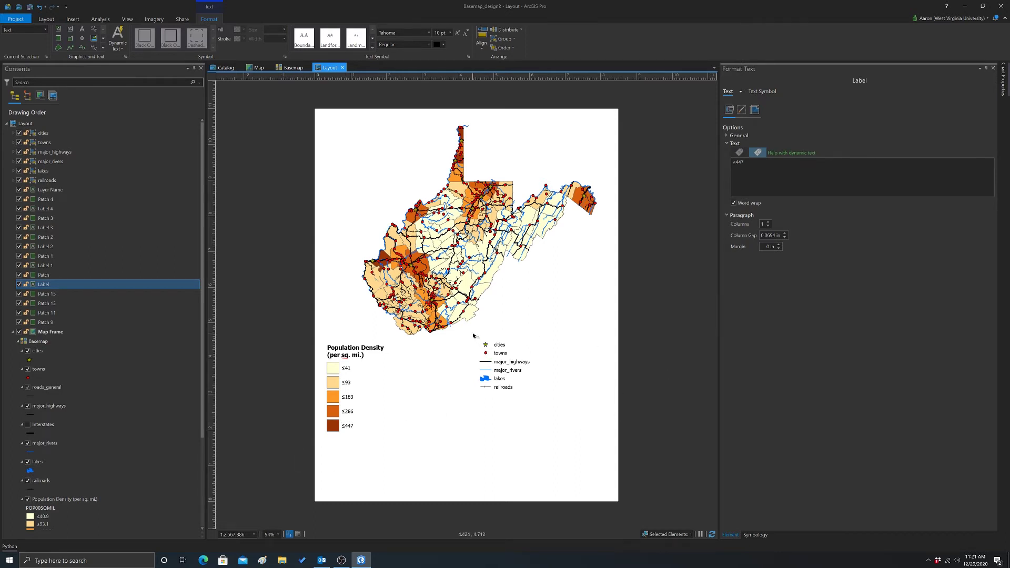
Move the map frame up out of the way and place the six layer legend entries beside the density classes.
drag(473, 335, 547, 414)
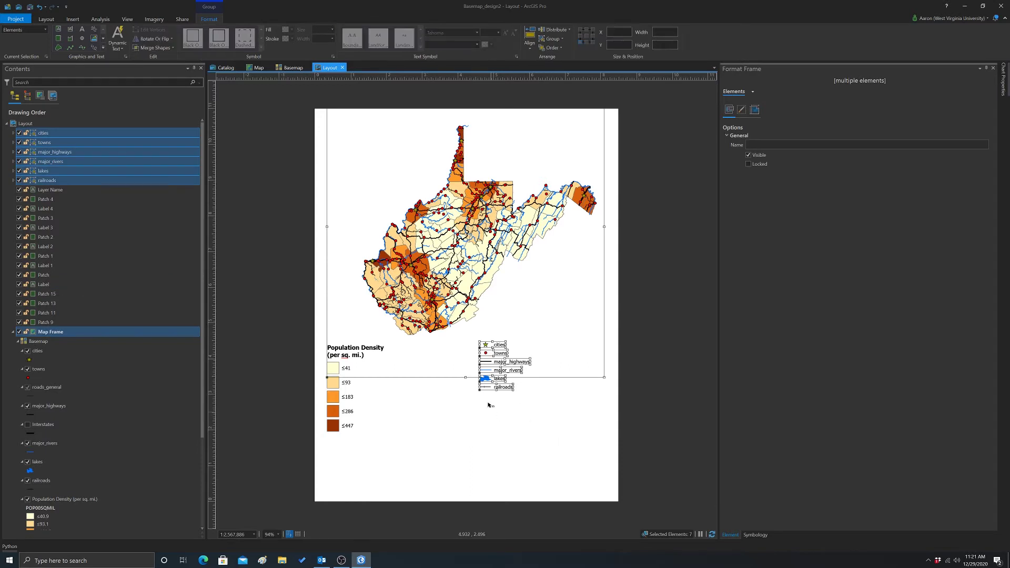
click(646, 377)
drag(538, 357, 525, 259)
click(621, 438)
drag(474, 336, 407, 390)
Move the map frame back down onto the page above the legend.
click(429, 129)
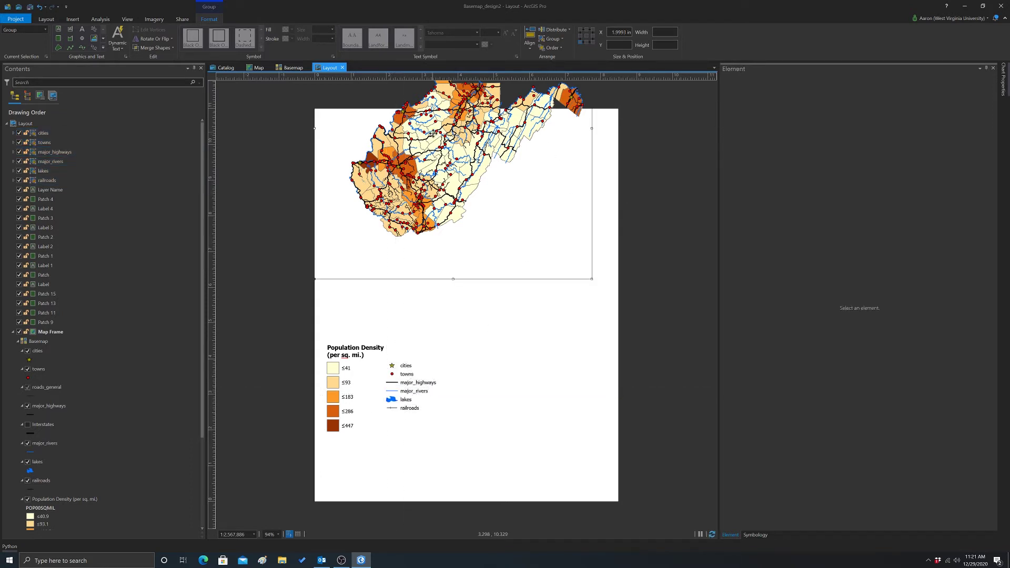
drag(452, 162, 466, 251)
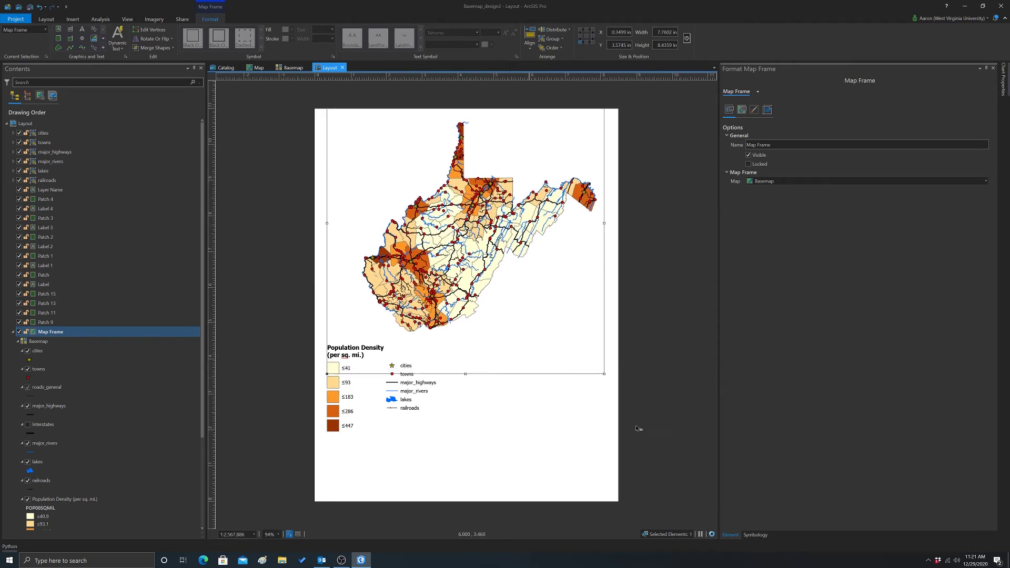
click(502, 434)
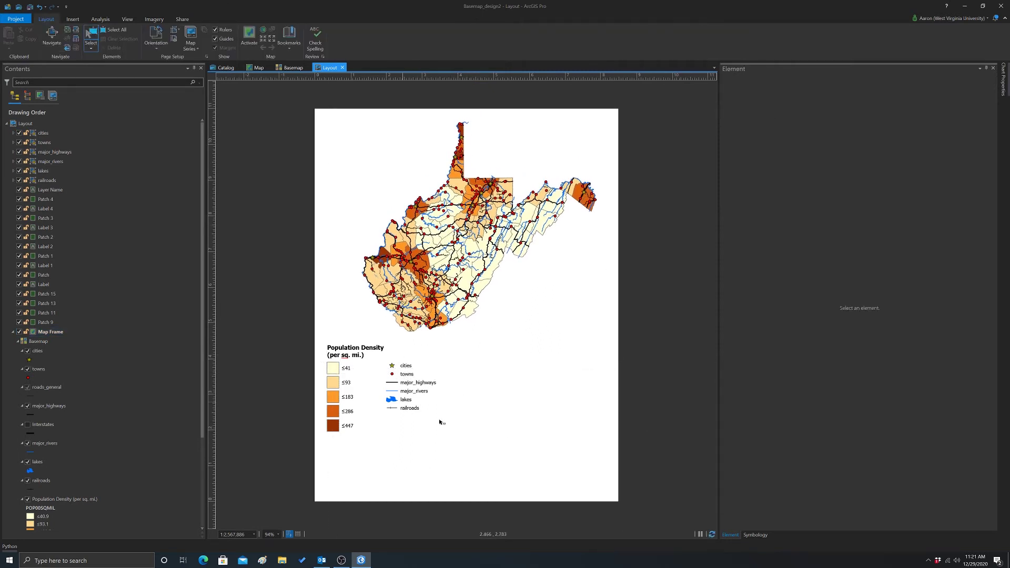
Change the major_highways legend label text to "Roads".
click(414, 388)
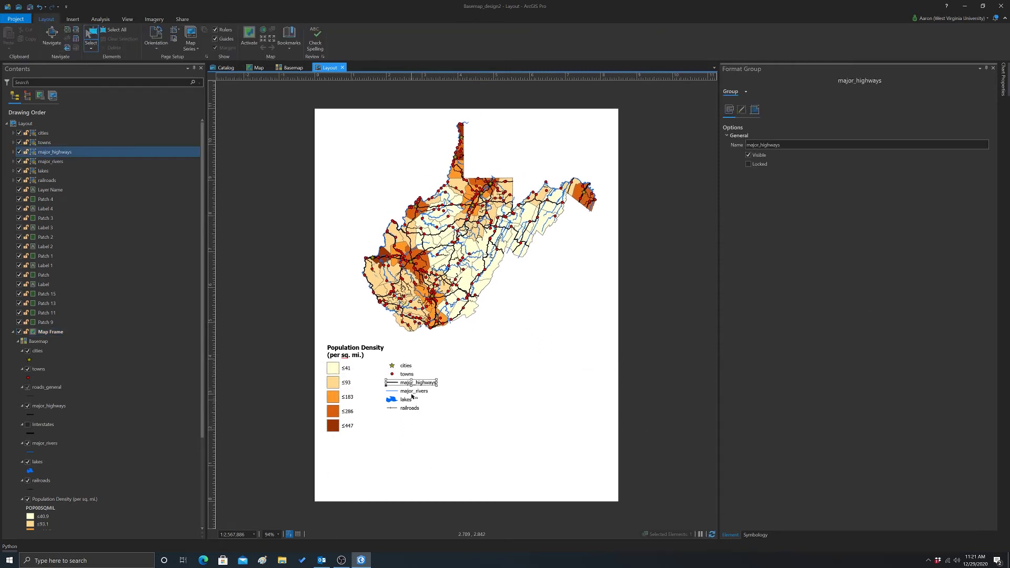
click(413, 383)
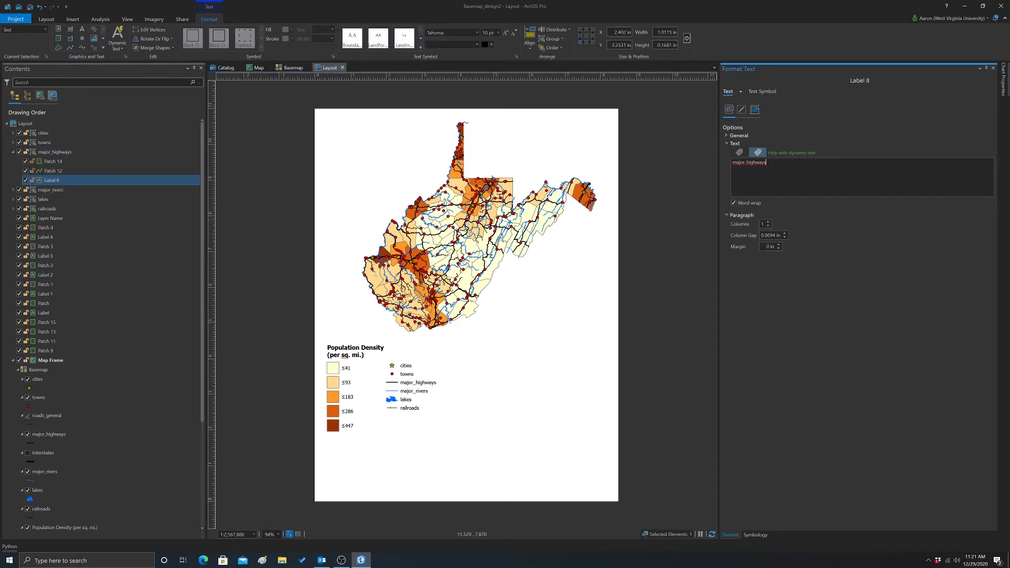
double_click(766, 163)
text(S)
key(BackSpace)
click(578, 383)
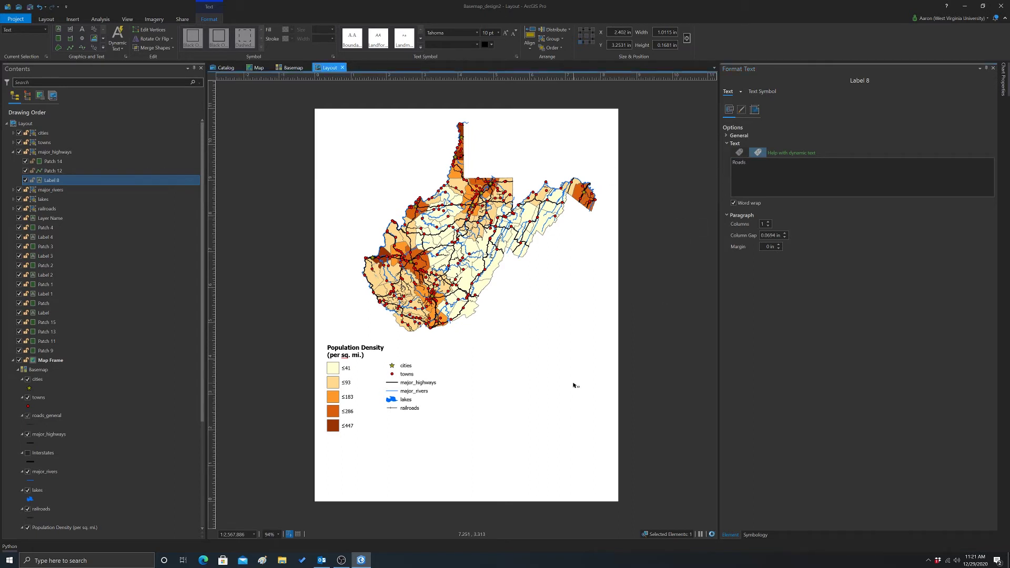
Change the major_rivers legend label text to "Rivers".
click(413, 392)
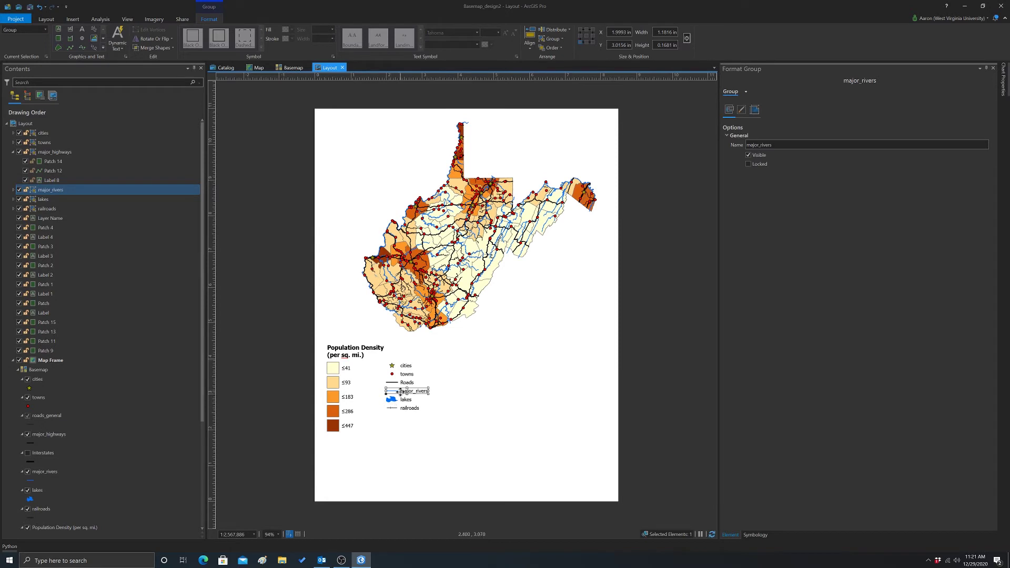
click(402, 392)
click(763, 172)
key(ctrl+a)
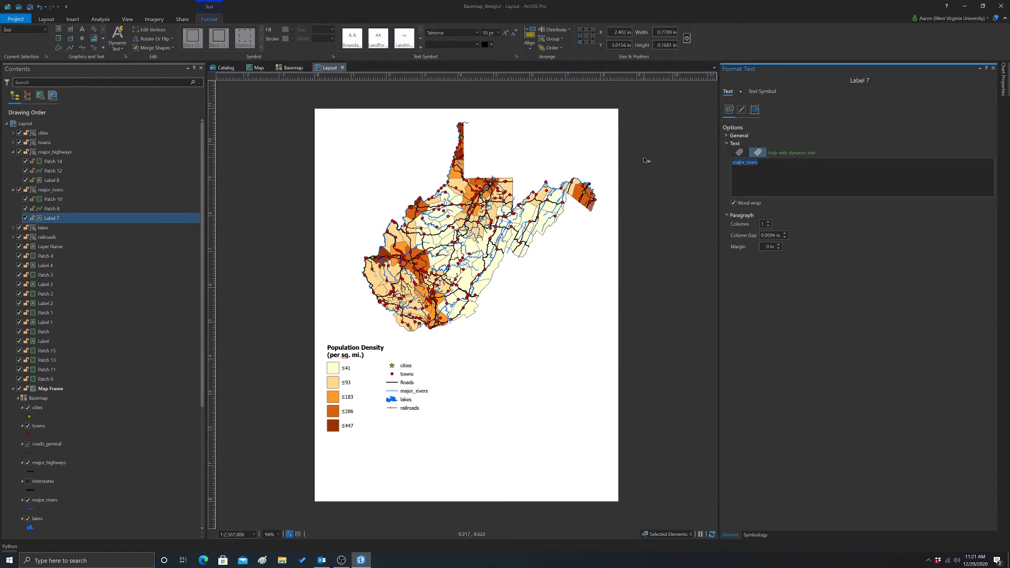
key(BackSpace)
click(690, 264)
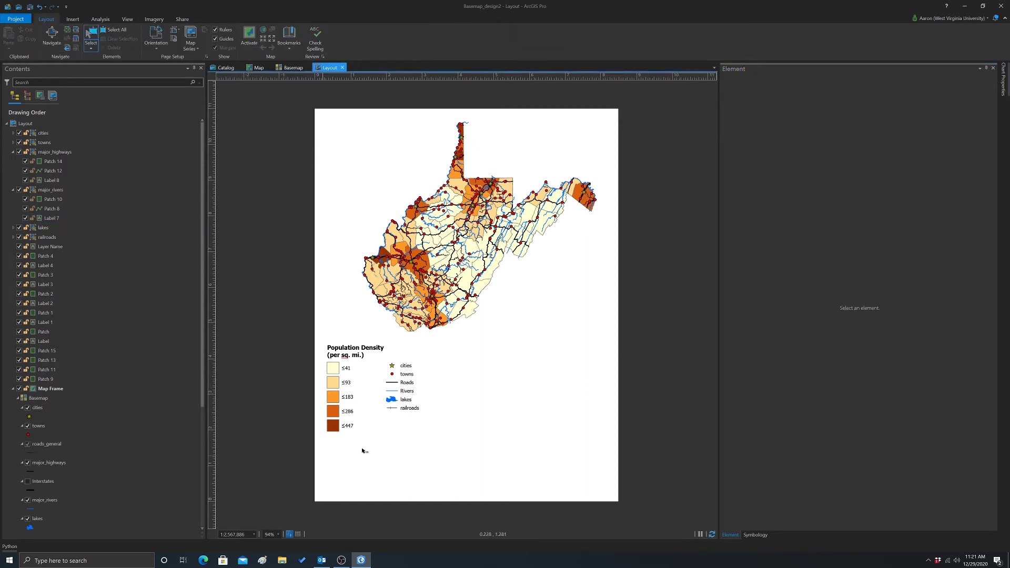
Capitalize the lakes and railroads legend labels as "Lakes" and "Railroads".
click(405, 400)
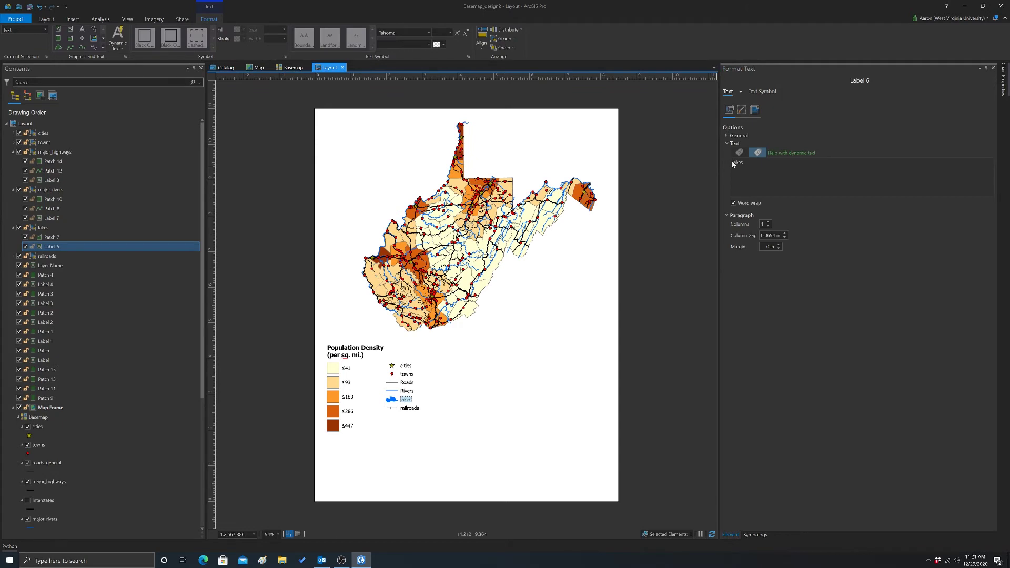
click(734, 165)
key(ctrl+a)
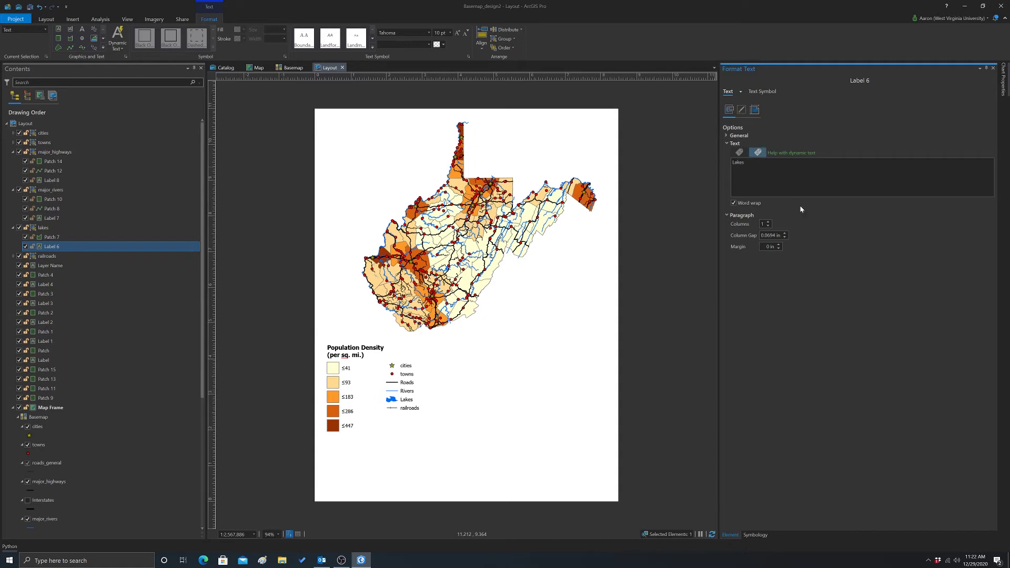
click(412, 415)
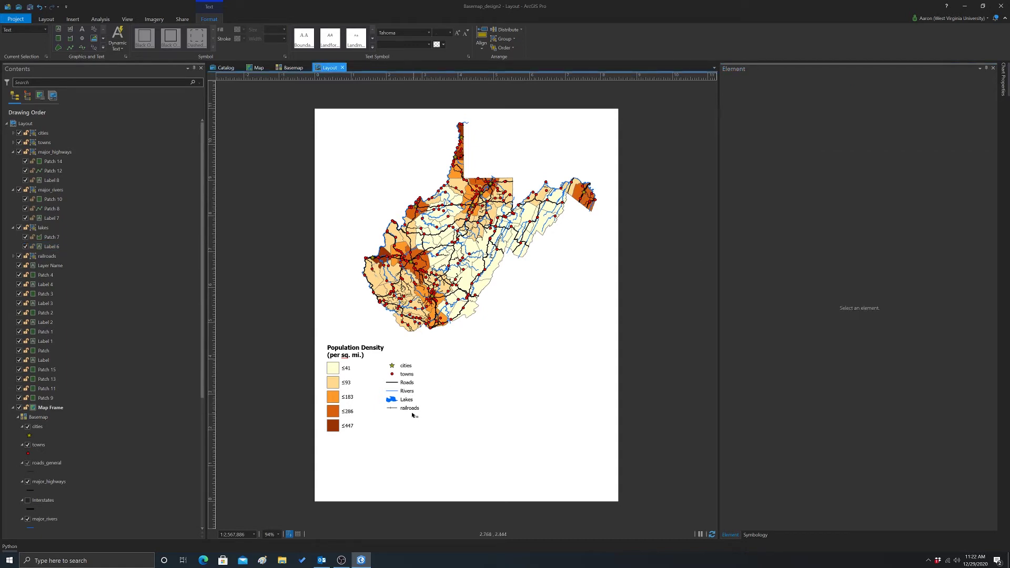
click(410, 409)
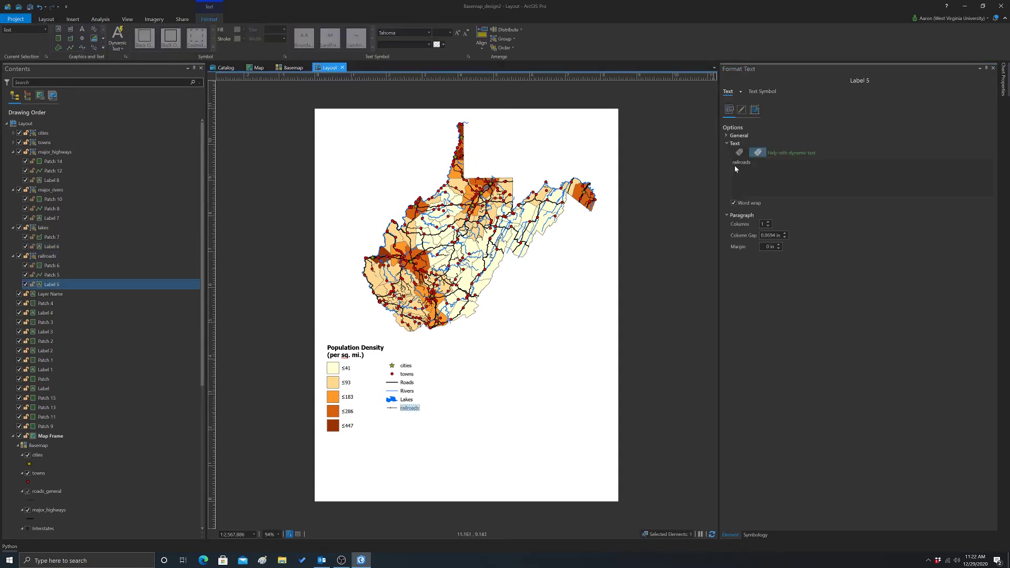
click(734, 165)
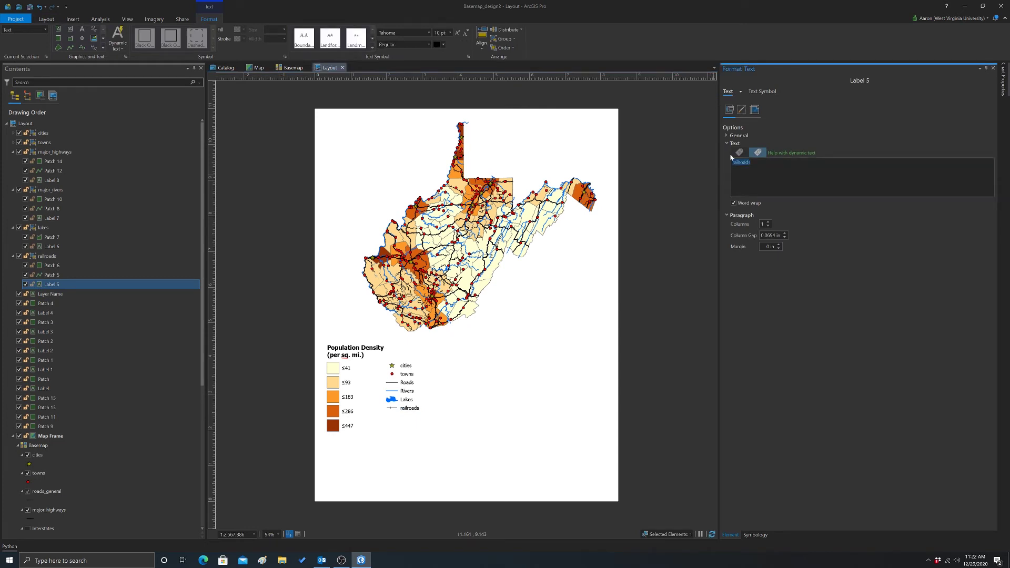
key(End)
click(424, 388)
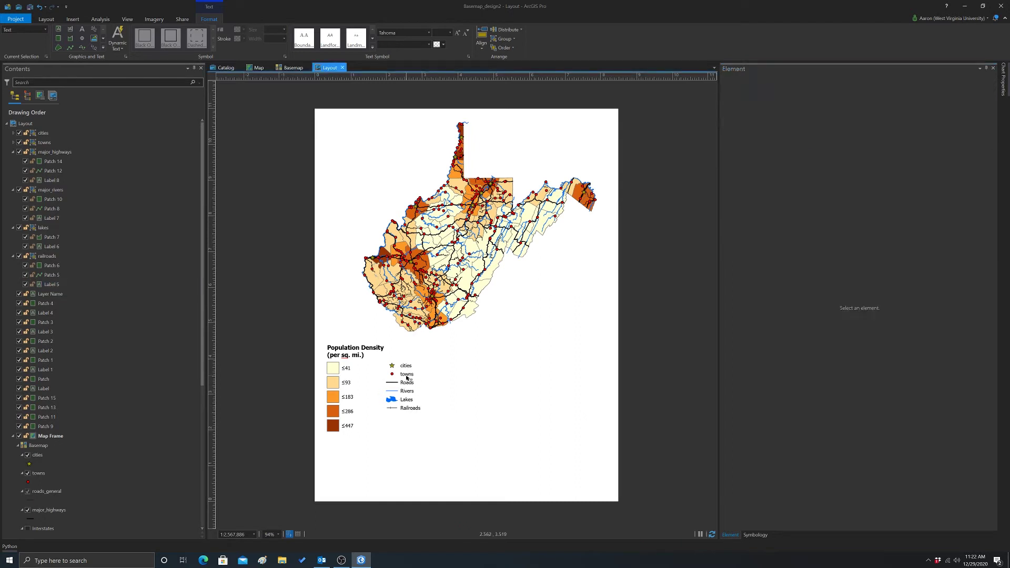
Capitalize the towns and cities legend labels as "Towns" and "Cities".
click(406, 376)
click(742, 166)
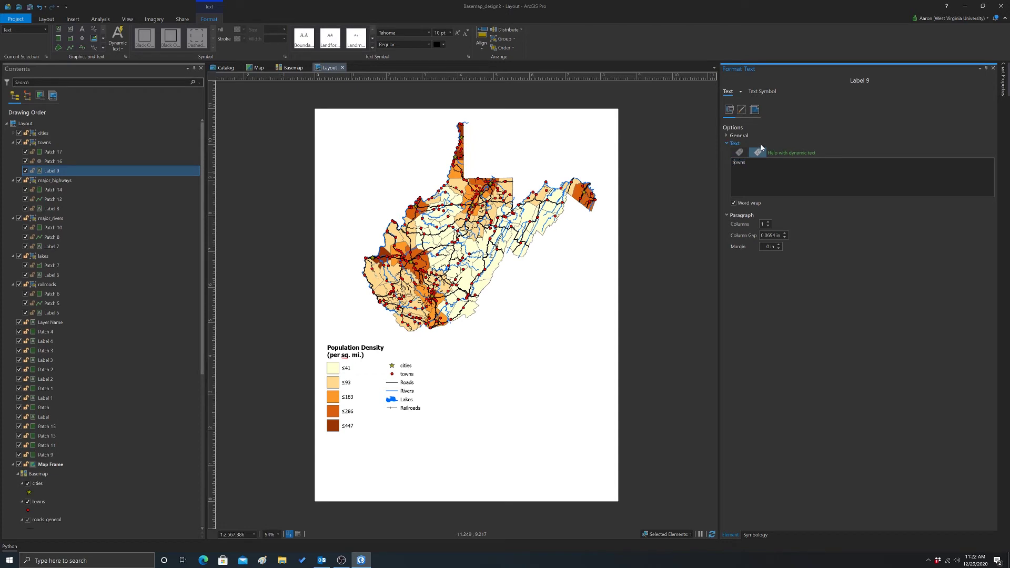
text(T)
click(543, 408)
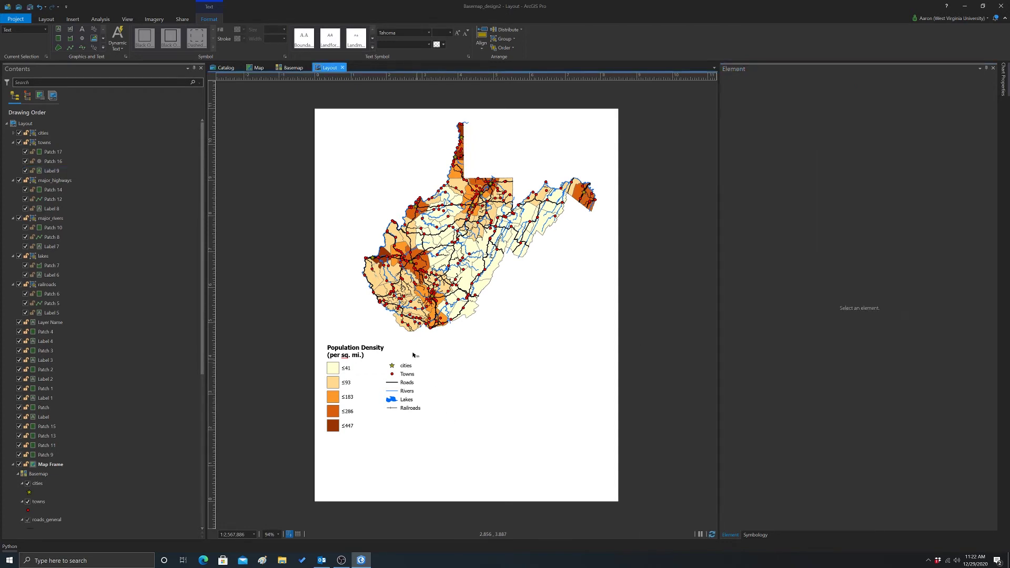
click(406, 365)
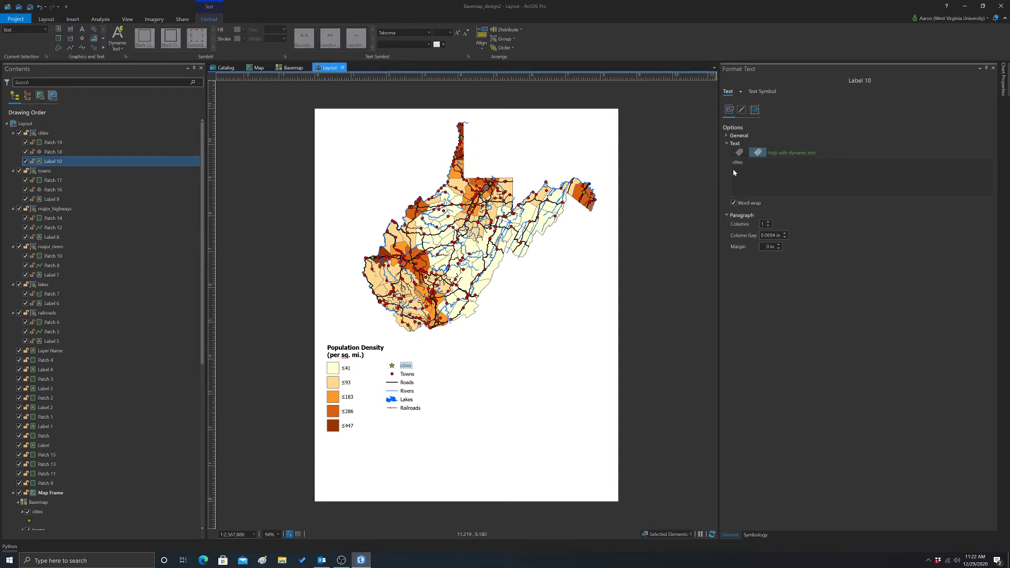
click(732, 168)
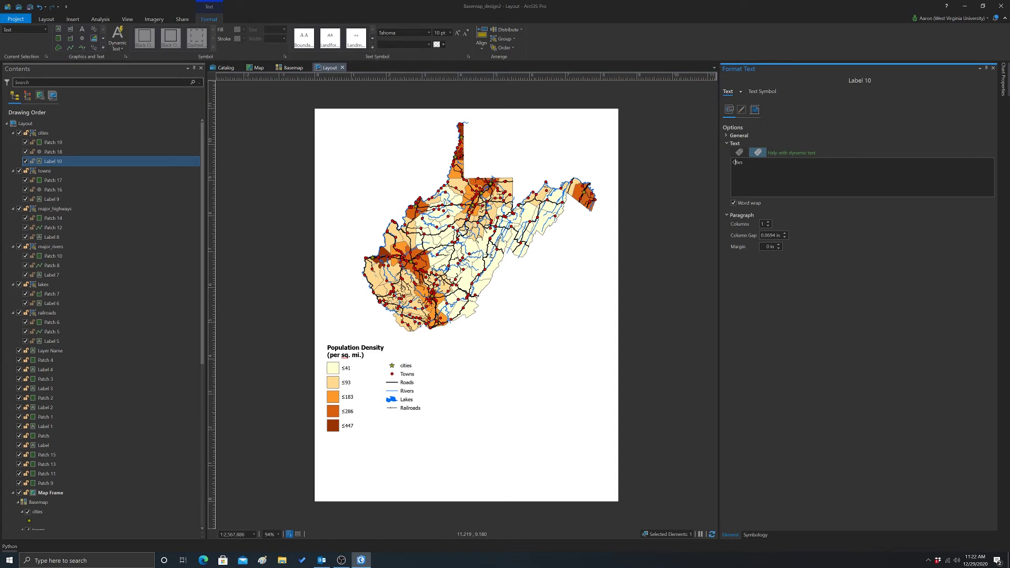
click(809, 215)
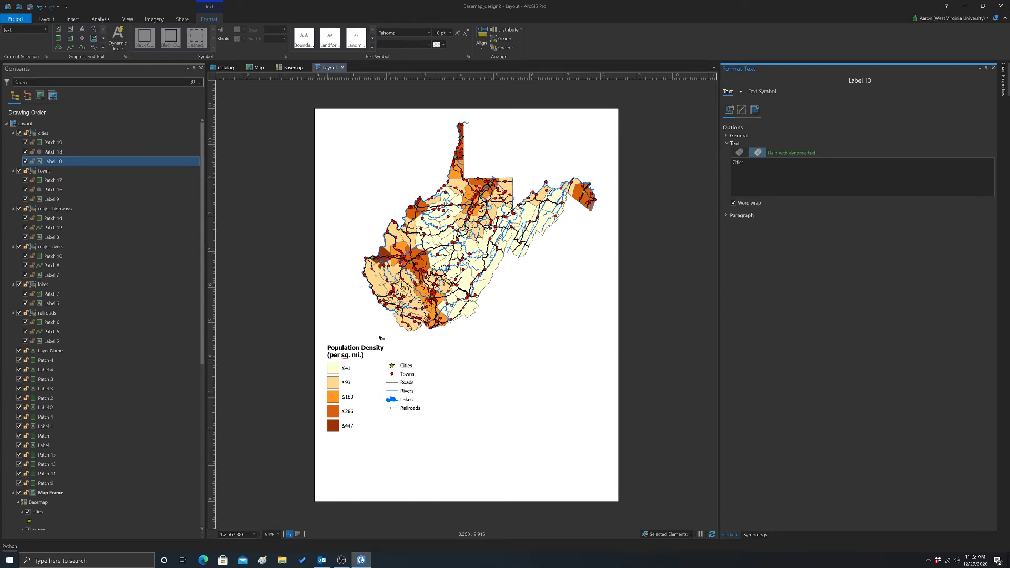
Move the map frame up past the page's upper edge so that it no longer overlaps the legend entries.
drag(375, 359, 435, 414)
click(476, 434)
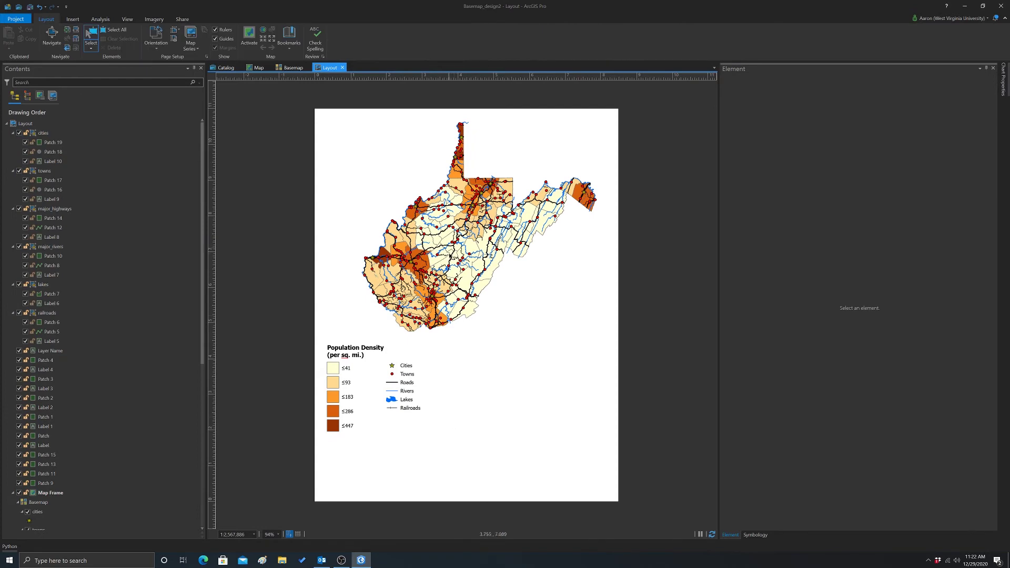
click(450, 263)
drag(444, 286, 431, 137)
click(444, 434)
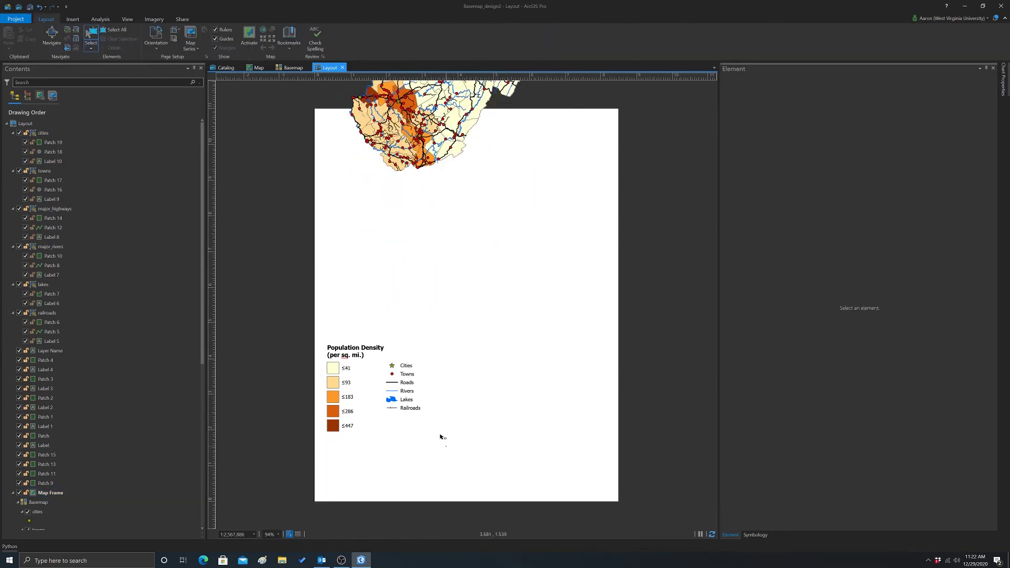
Move the Cities through Railroads legend entries together off the page, beyond its right edge.
drag(445, 448, 385, 360)
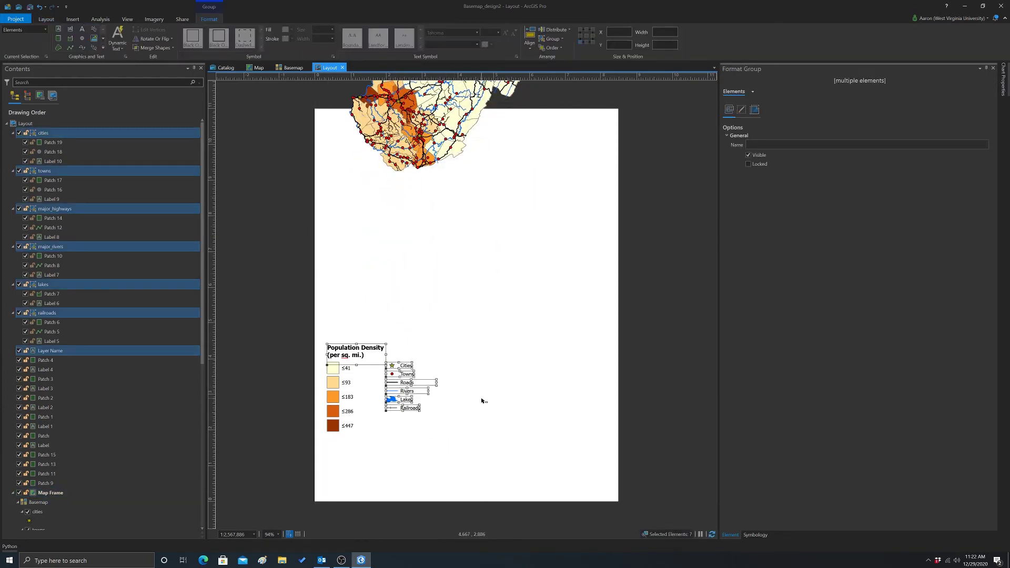
drag(451, 439, 664, 434)
click(447, 452)
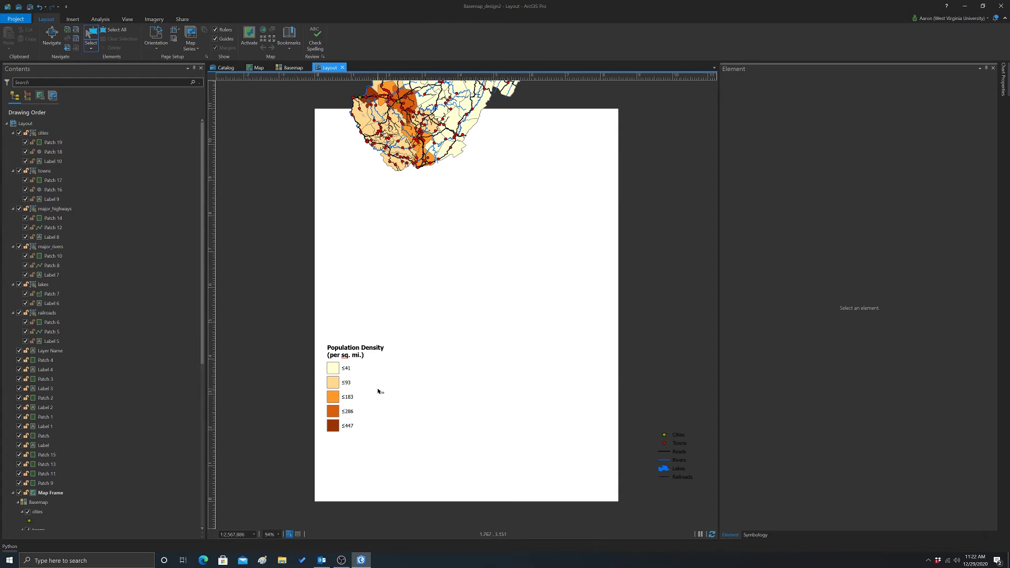
Move the five population density class labels, ≤41 through ≤447, off the page beyond its left edge.
click(346, 368)
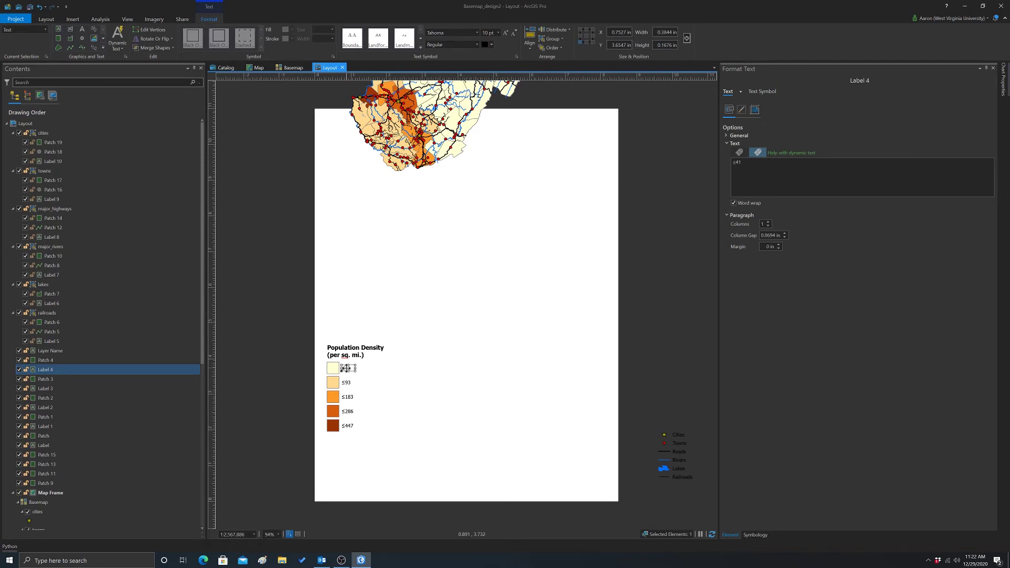
drag(345, 368, 290, 445)
click(346, 382)
click(347, 396)
click(347, 411)
click(346, 425)
Arrange the five density color patches edge to edge in a horizontal row beneath the Population Density heading, from lightest to darkest.
click(336, 386)
drag(336, 387, 343, 368)
click(350, 368)
click(332, 411)
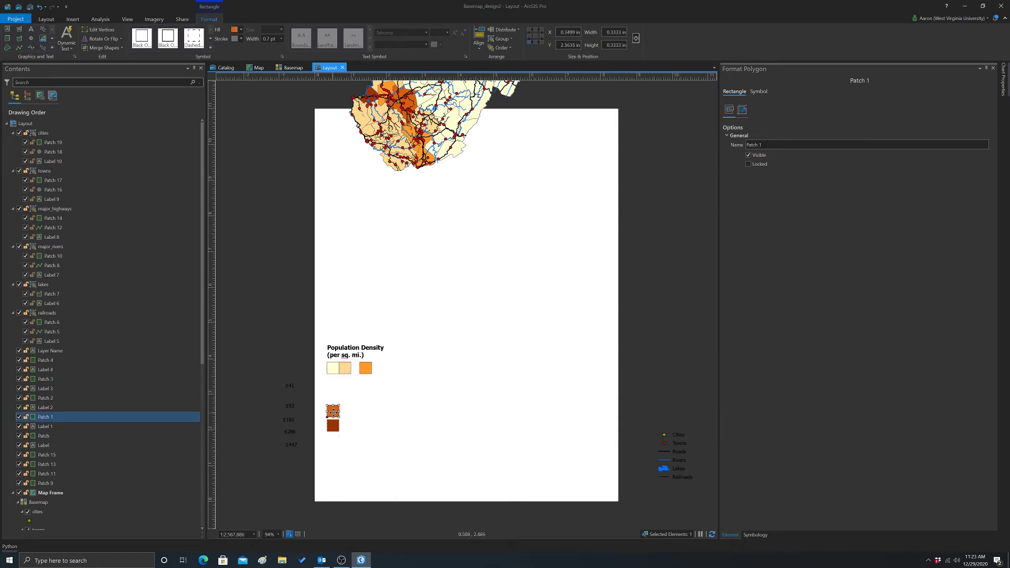
drag(332, 411, 369, 368)
click(366, 368)
click(389, 388)
click(332, 425)
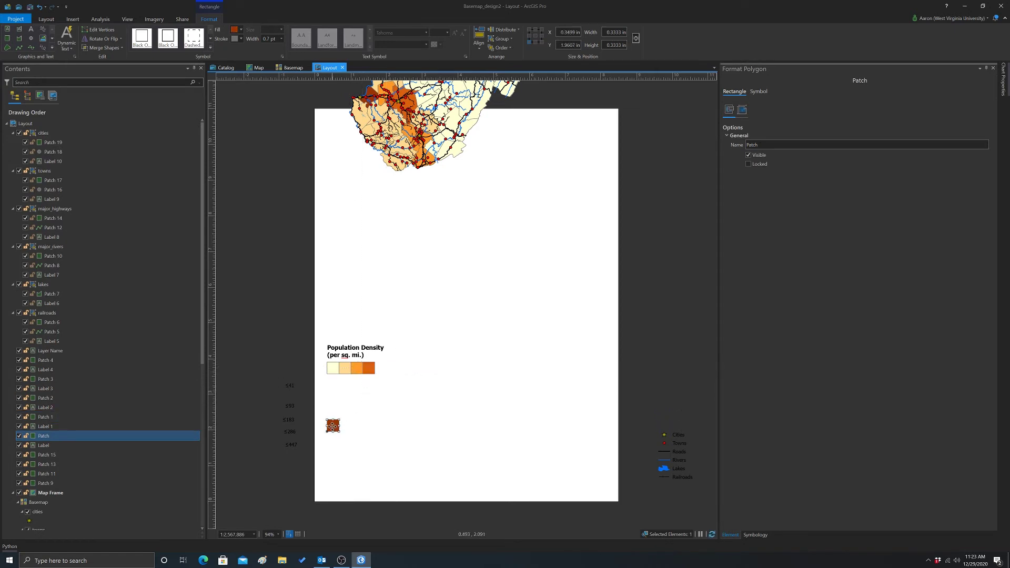
drag(332, 425, 380, 368)
click(378, 451)
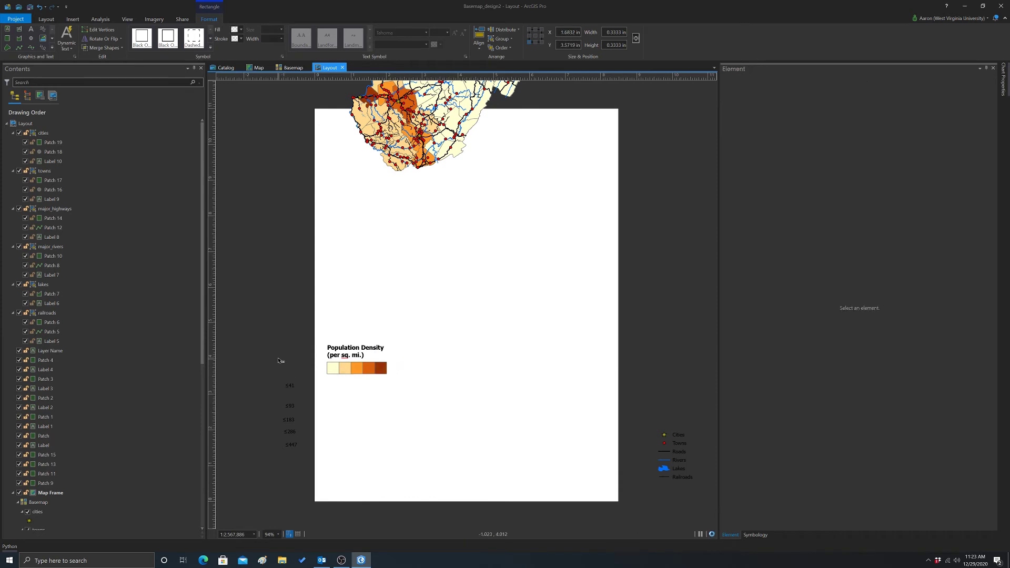
Place the labels ≤41, ≤93, ≤183, ≤286 and ≤447 in a row beneath the density patches, in class order.
click(290, 386)
drag(290, 388, 359, 379)
click(289, 406)
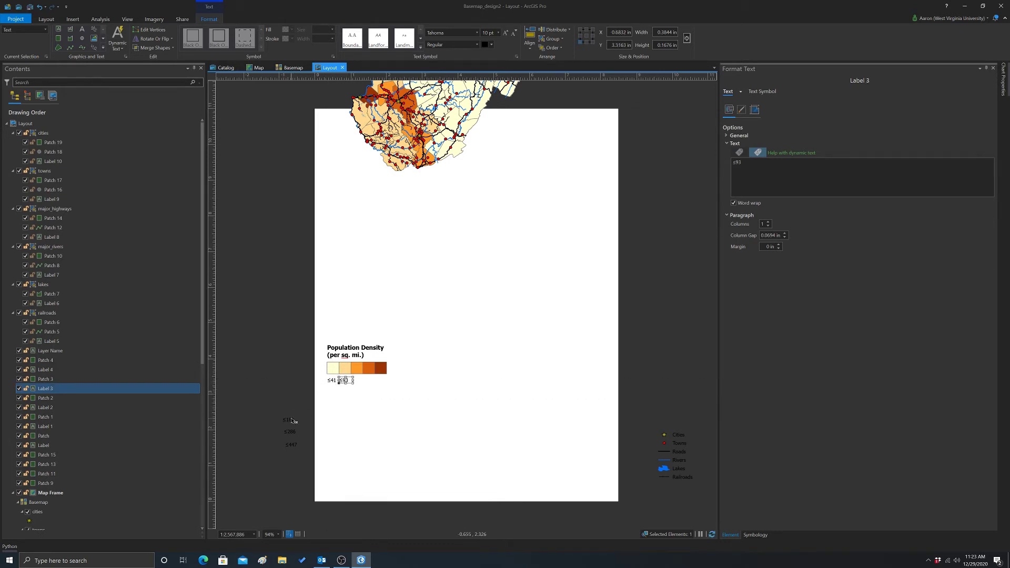
click(288, 419)
drag(289, 419, 359, 380)
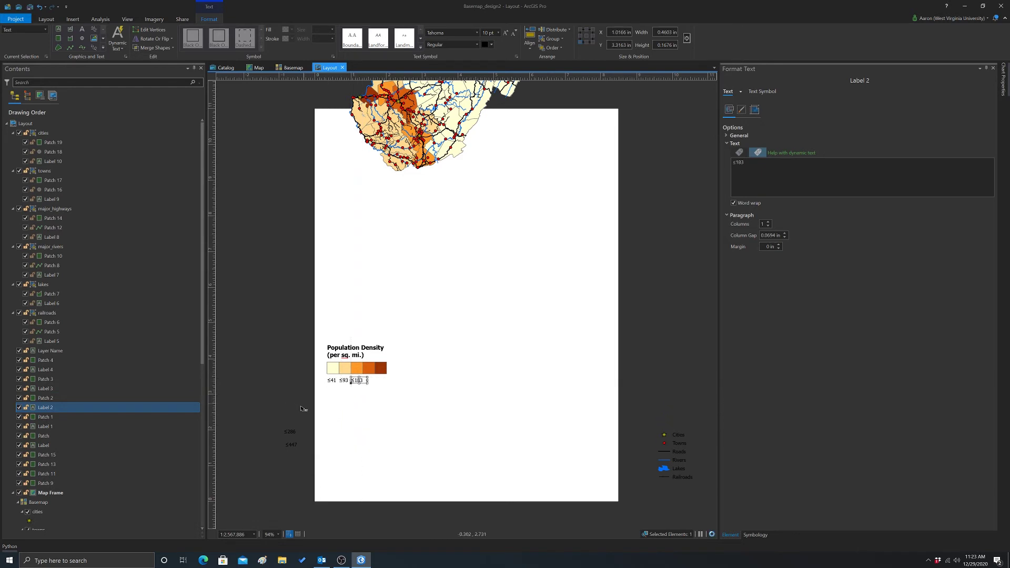
drag(291, 432, 372, 382)
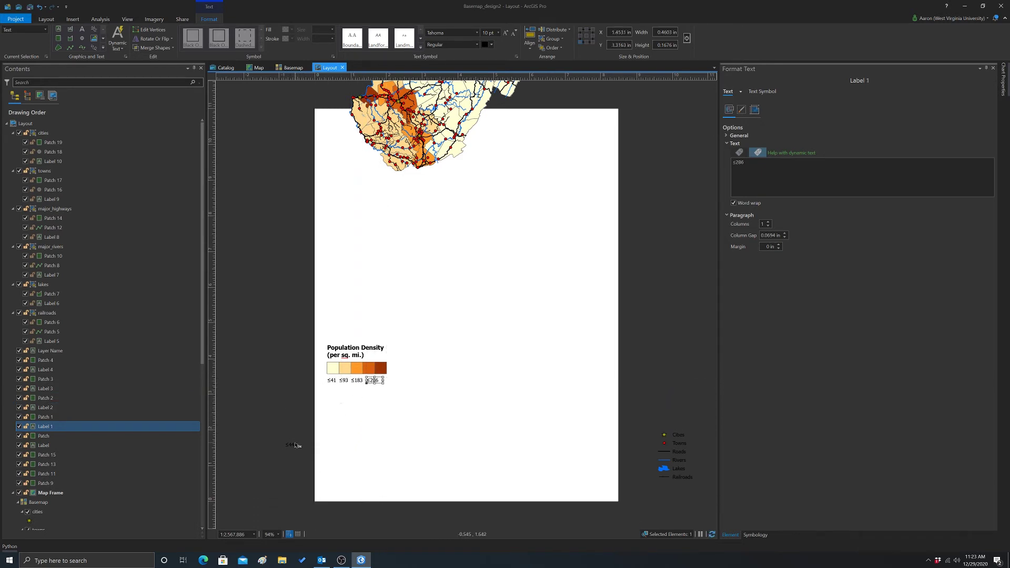
click(292, 444)
drag(292, 445, 384, 377)
Try to widen all five density patches at once by stretching them on the page, and undo the stretch.
click(382, 370)
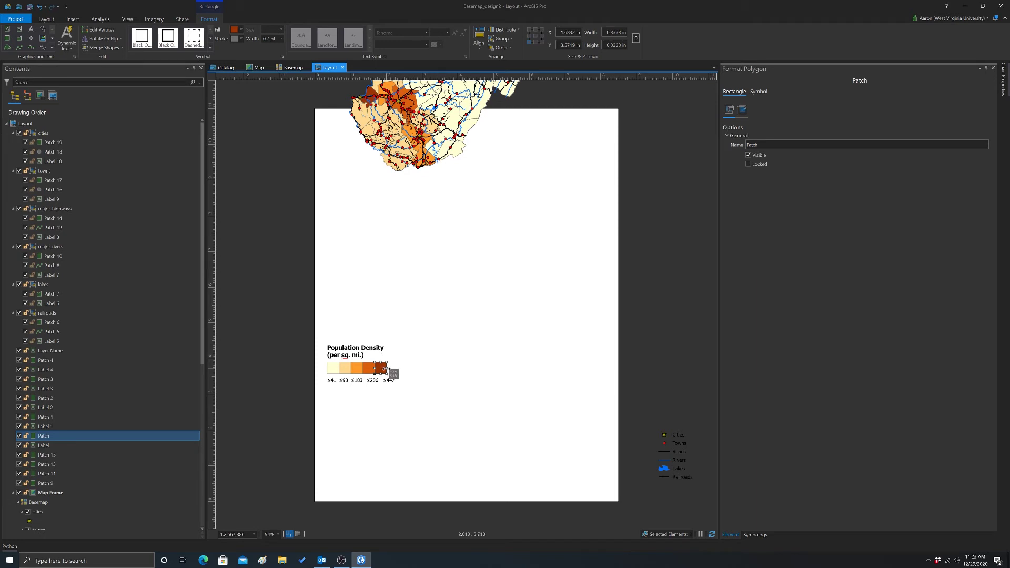
click(333, 370)
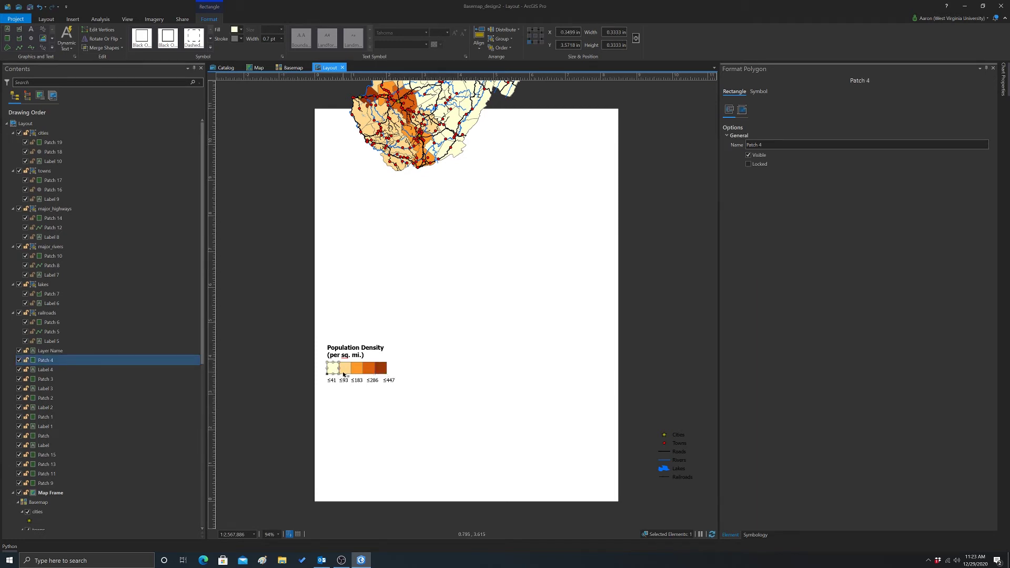
shift+click(344, 370)
shift+click(356, 369)
shift+click(368, 371)
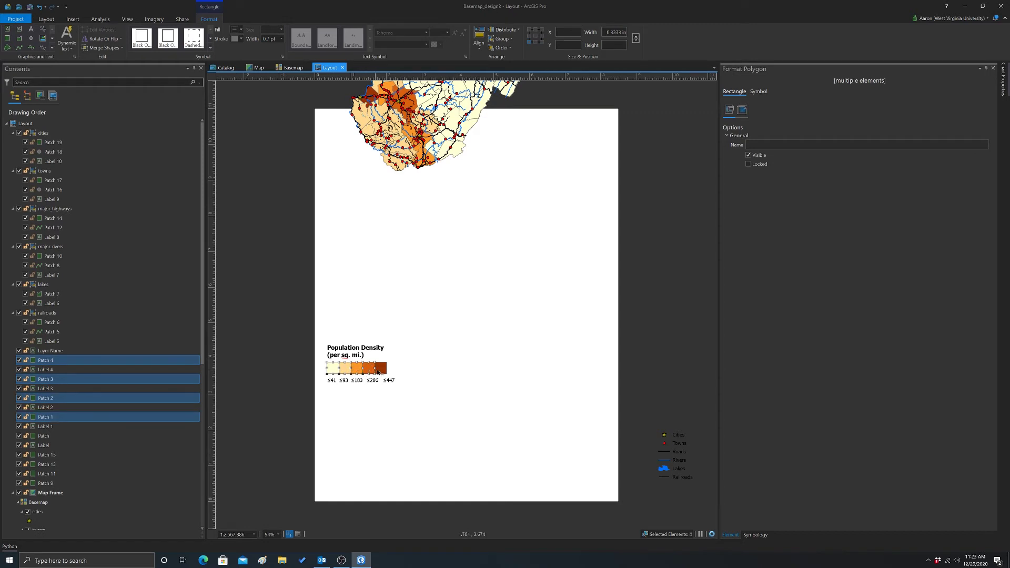
shift+click(380, 369)
drag(380, 370, 410, 370)
click(318, 385)
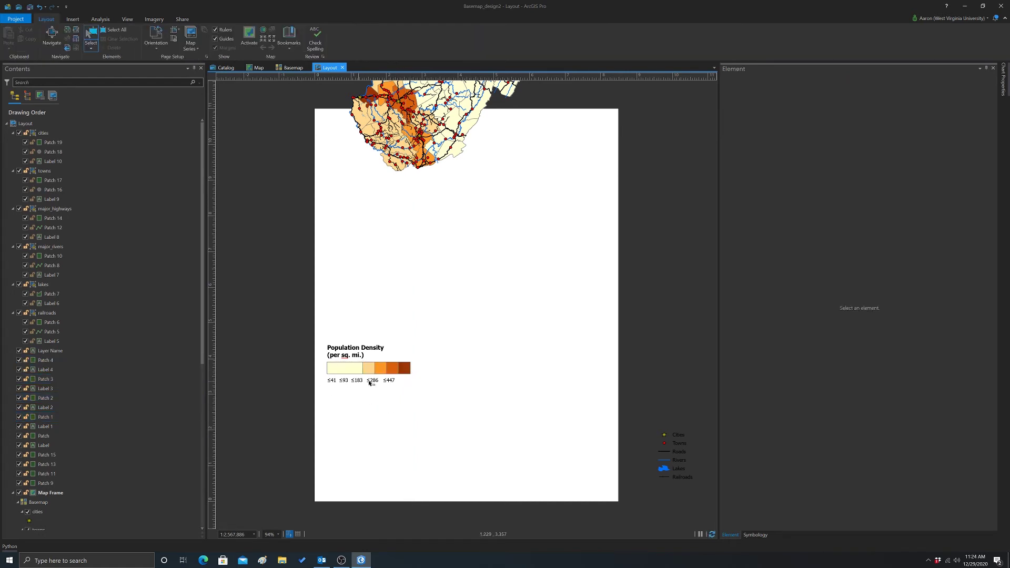
click(39, 7)
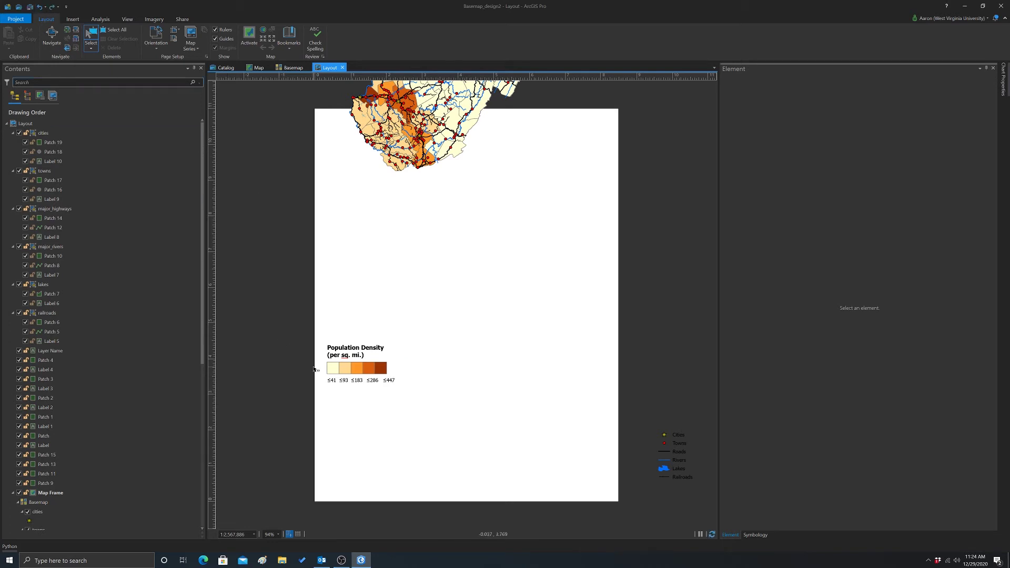
Try setting the width of all five density patches together to 0.6 in.
click(333, 370)
shift+click(344, 370)
shift+click(357, 371)
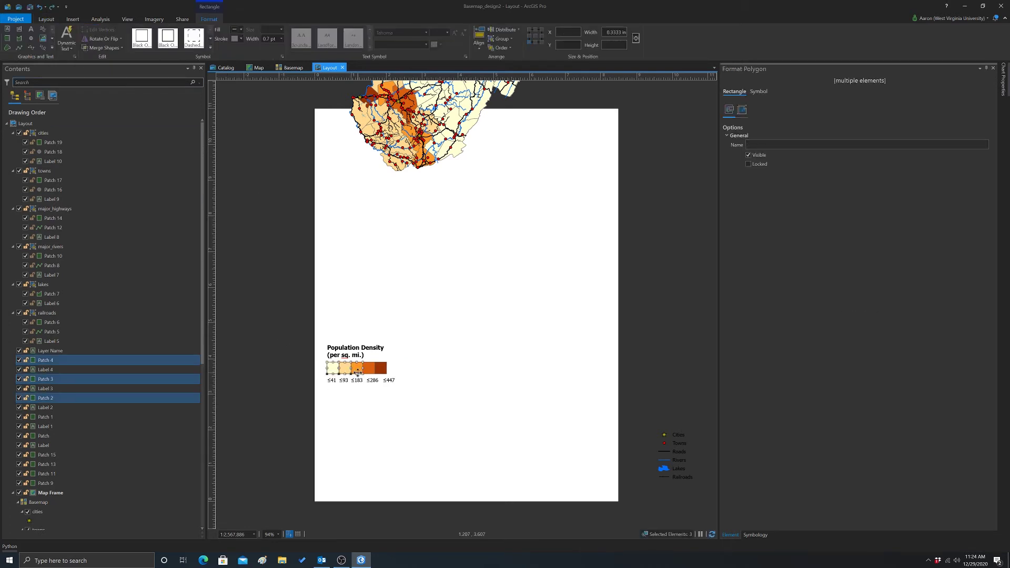
shift+click(371, 372)
shift+click(381, 369)
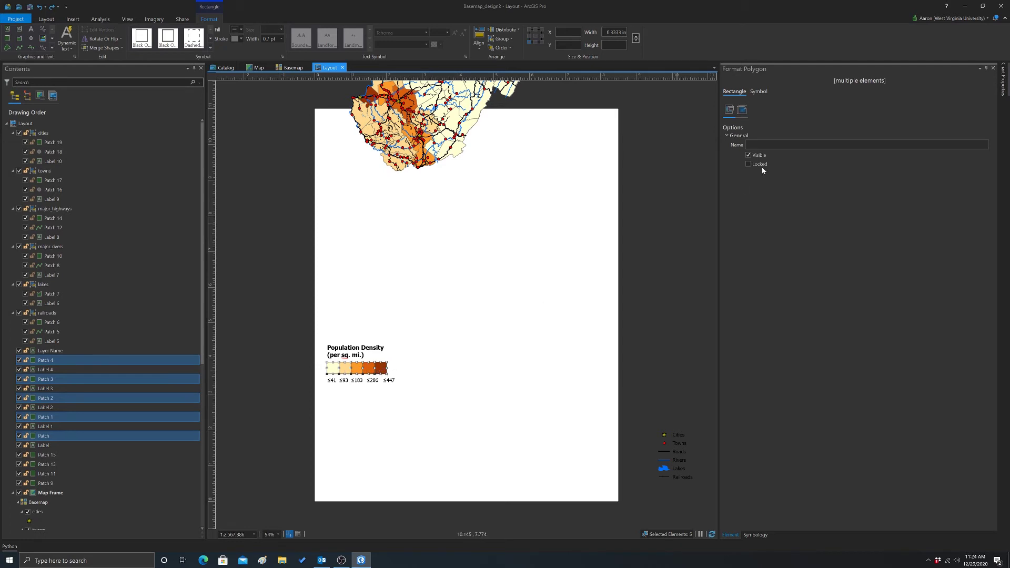
click(742, 110)
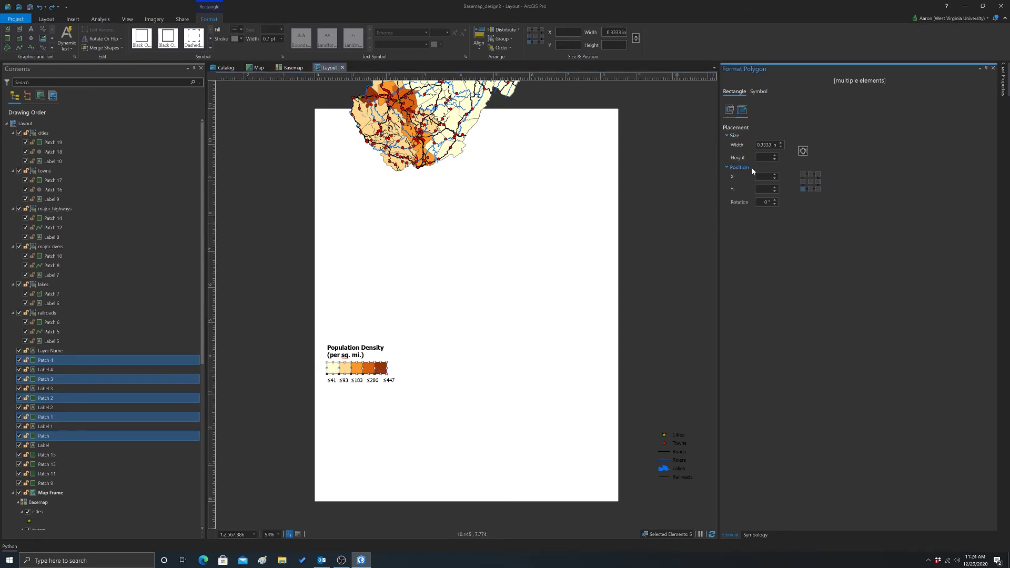
click(780, 145)
click(775, 143)
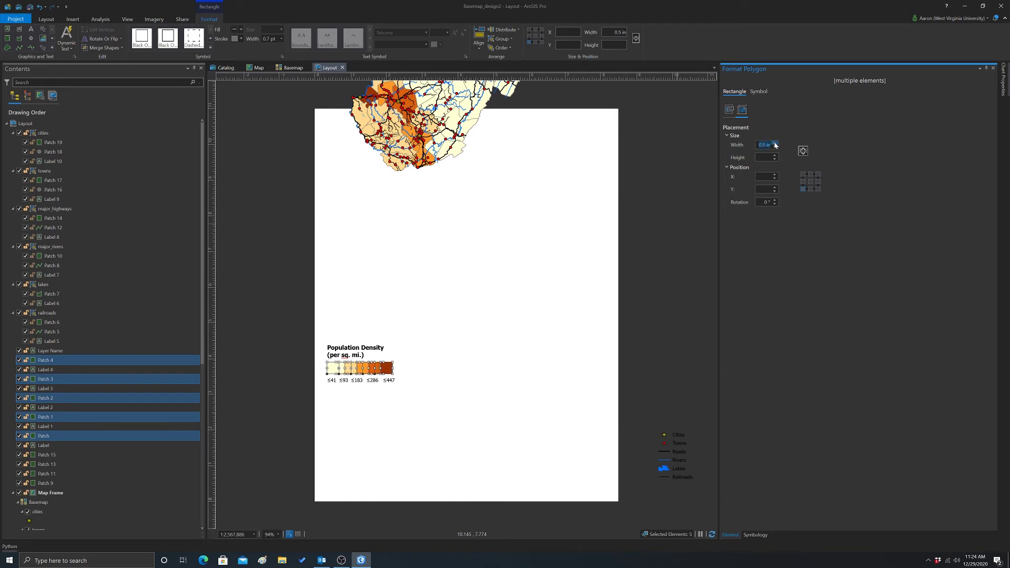
click(775, 143)
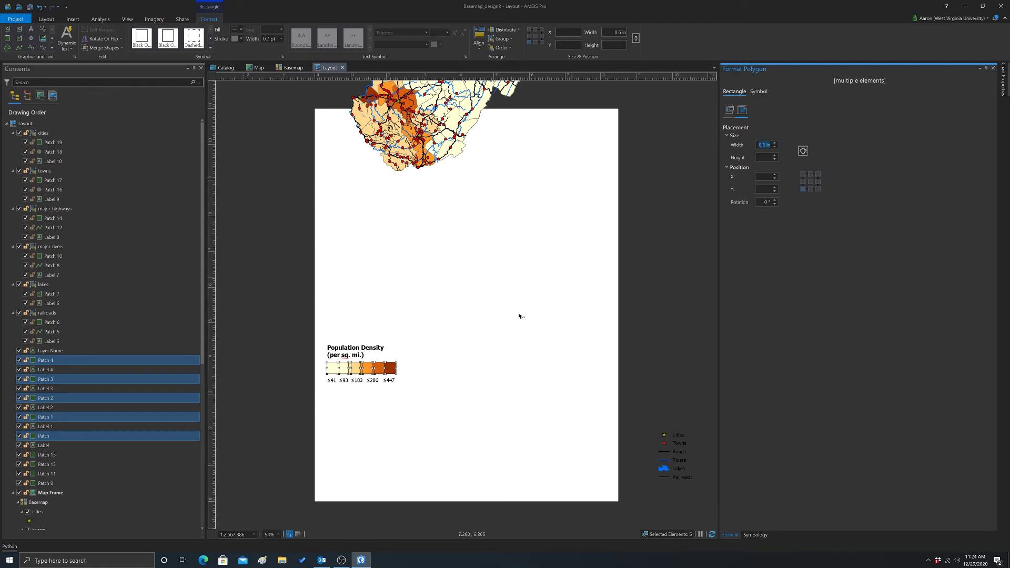
click(430, 408)
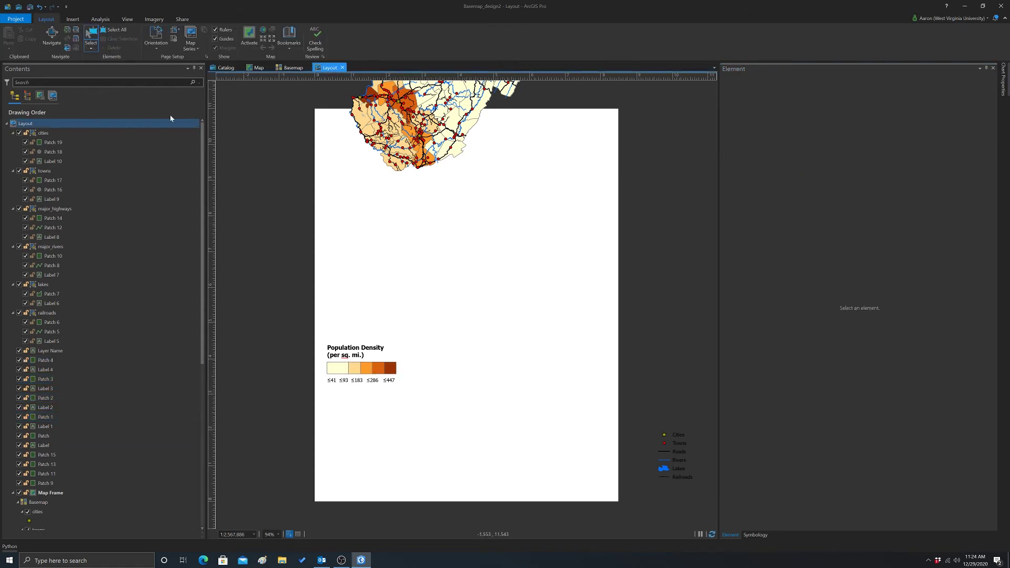
Undo the width changes of the density patches and the placement of the ≤447 label.
click(39, 6)
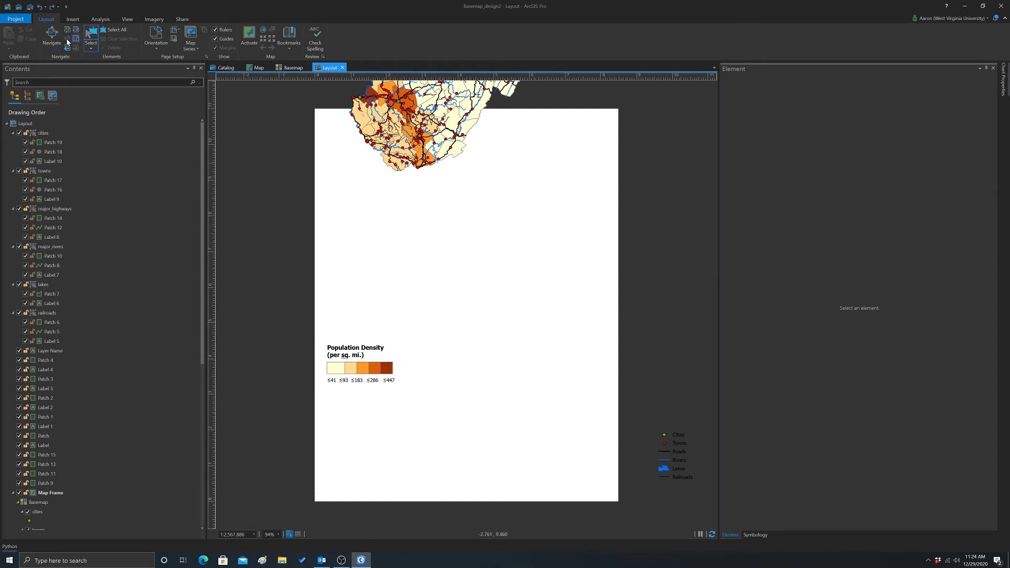
click(39, 7)
click(40, 9)
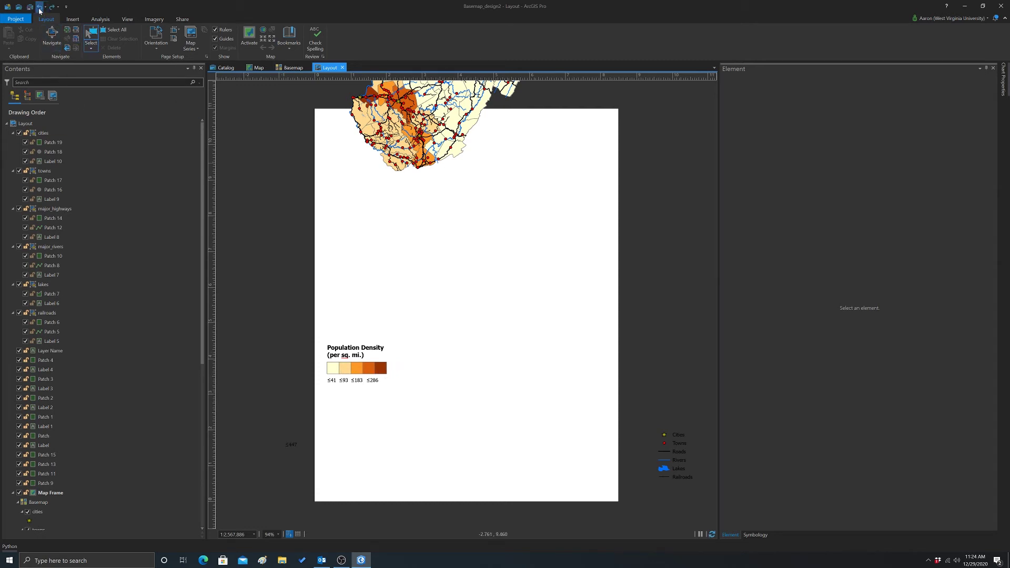
Try a height of 0.6 in on the lightest density patch, and restore its height to 0.3333 in.
click(335, 370)
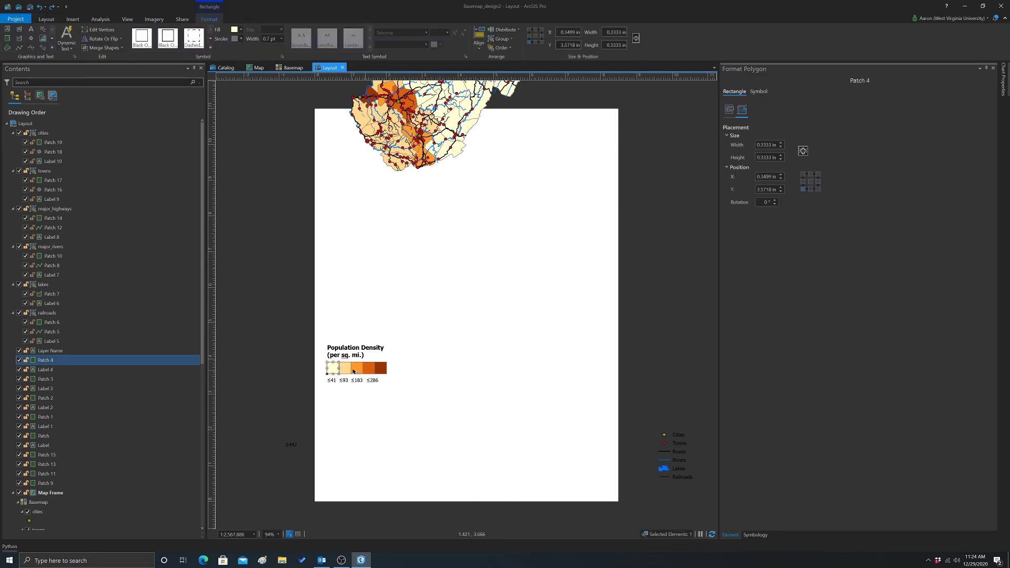
click(345, 370)
click(333, 369)
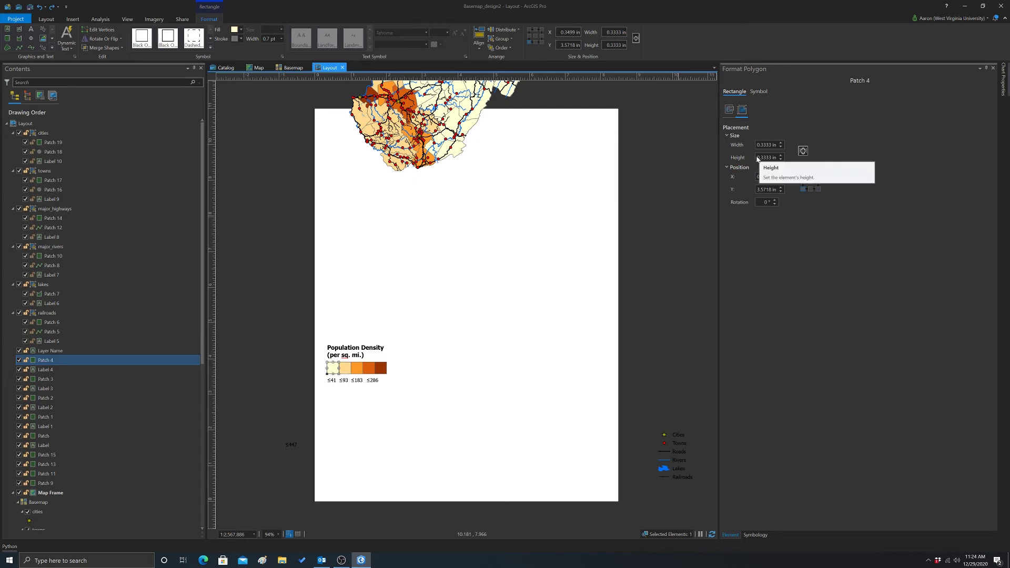
drag(757, 157, 766, 158)
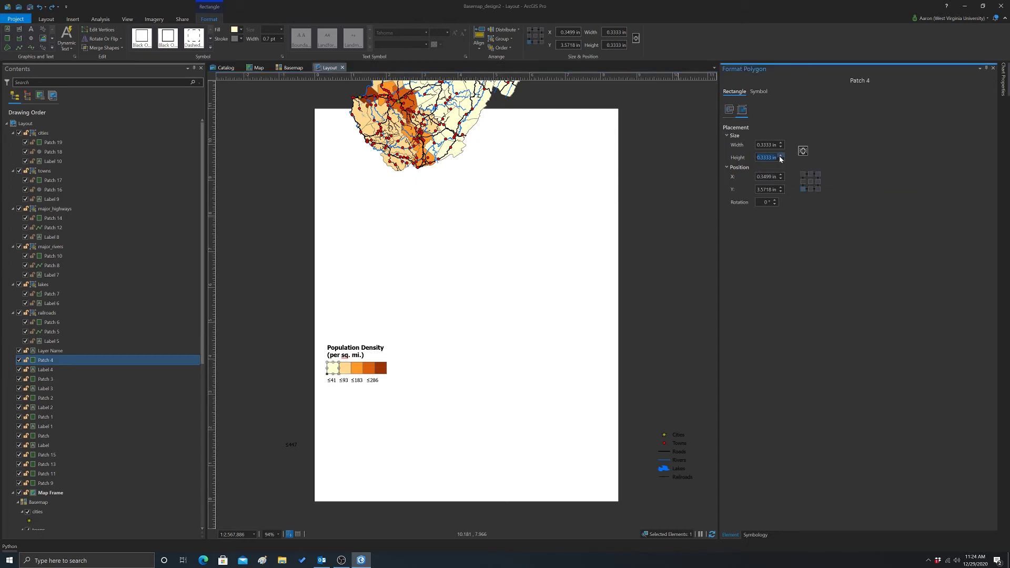
key(BackSpace)
text(.6)
key(Return)
click(642, 342)
click(329, 372)
text(0.3333)
Set the width of the lightest density patch to 0.6 in.
click(765, 145)
drag(765, 147, 776, 144)
key(BackSpace)
text(.6)
key(Escape)
key(BackSpace)
key(BackSpace)
key(BackSpace)
text(.6)
key(Return)
click(443, 352)
click(383, 373)
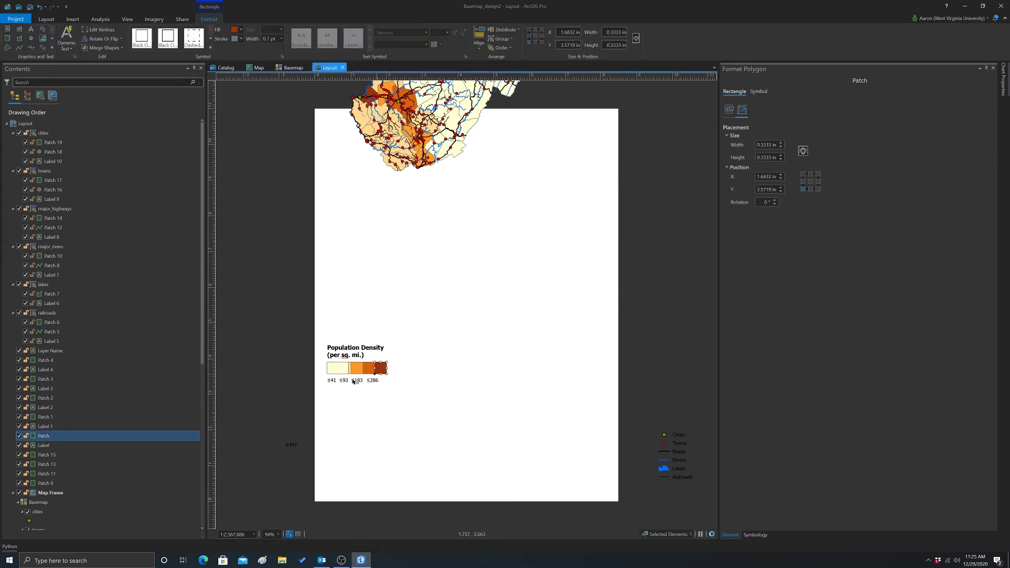
click(349, 373)
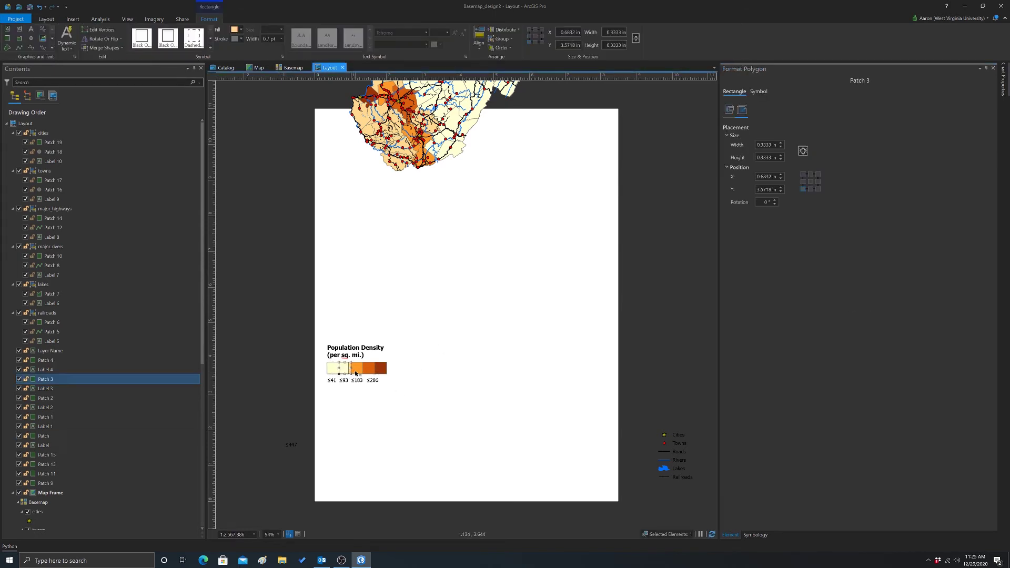
shift+click(357, 371)
shift+click(369, 372)
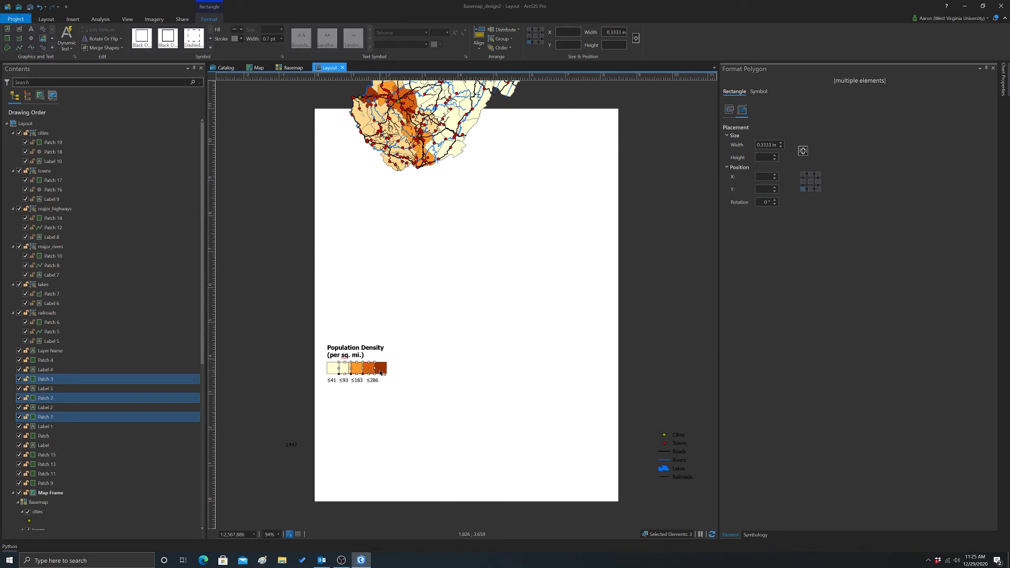
shift+click(381, 371)
click(450, 387)
Move the four darker density patches out of the row into separate spots on the empty part of the page.
click(352, 371)
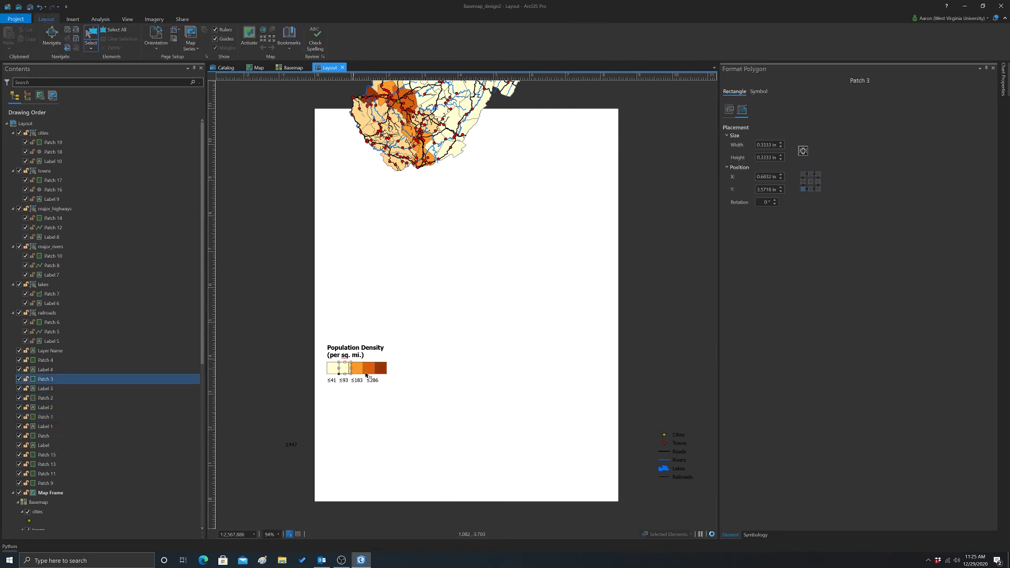
click(383, 370)
drag(384, 370, 445, 418)
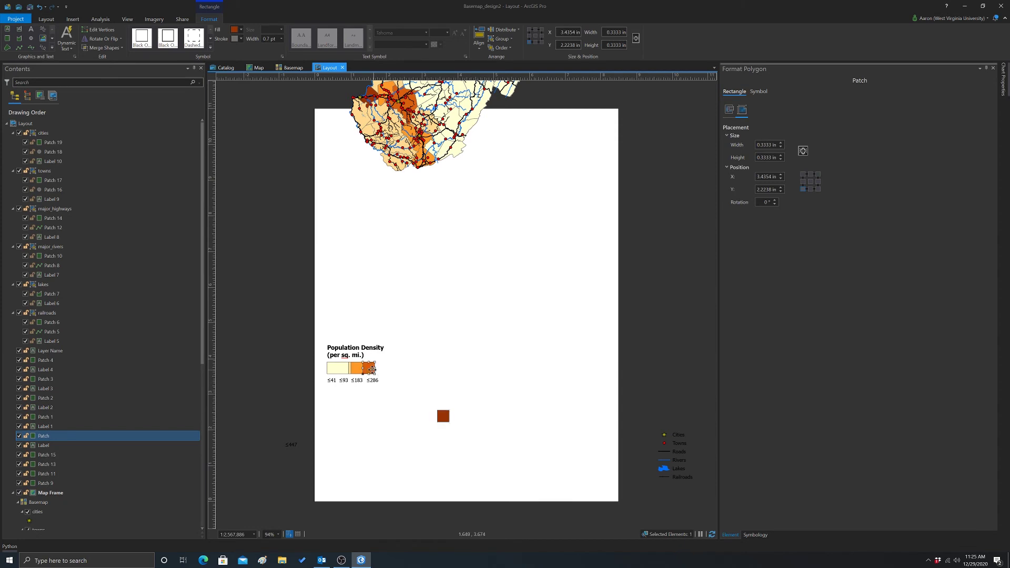
drag(371, 370, 440, 394)
drag(362, 372, 441, 375)
click(349, 370)
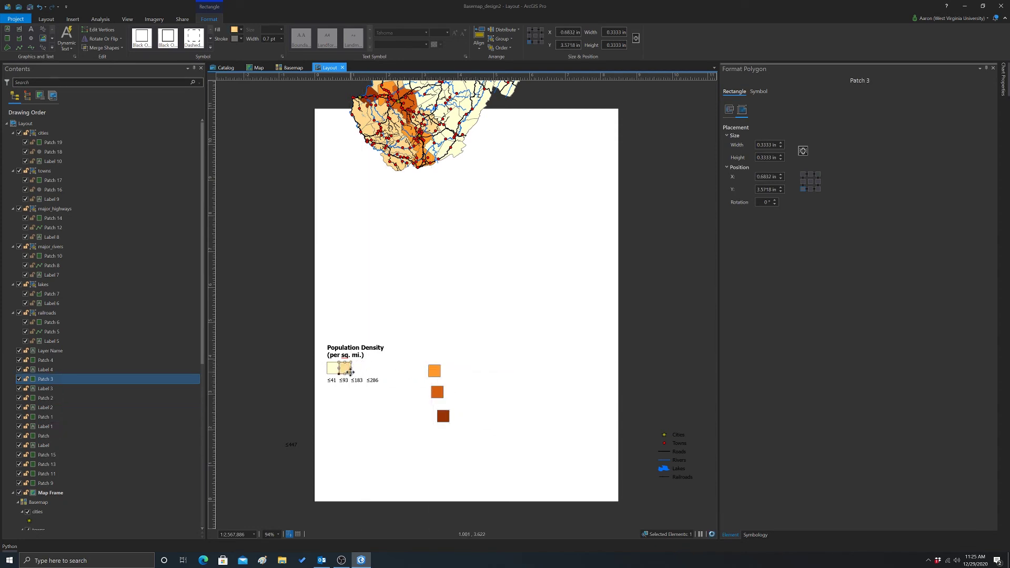
drag(349, 370, 435, 349)
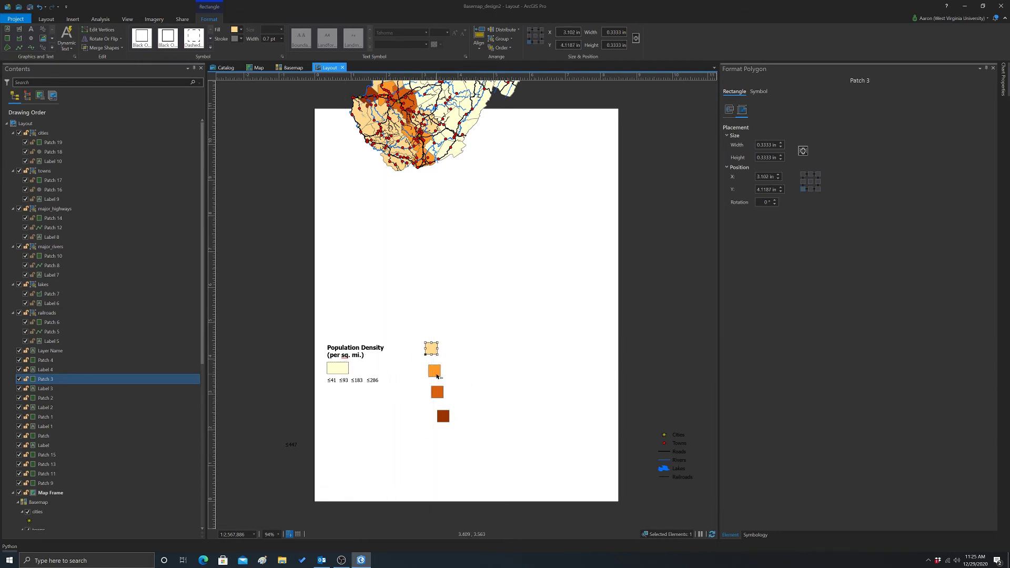
Set the width of the four separated density patches to 0.5 in.
shift+click(436, 374)
shift+click(437, 391)
shift+click(442, 416)
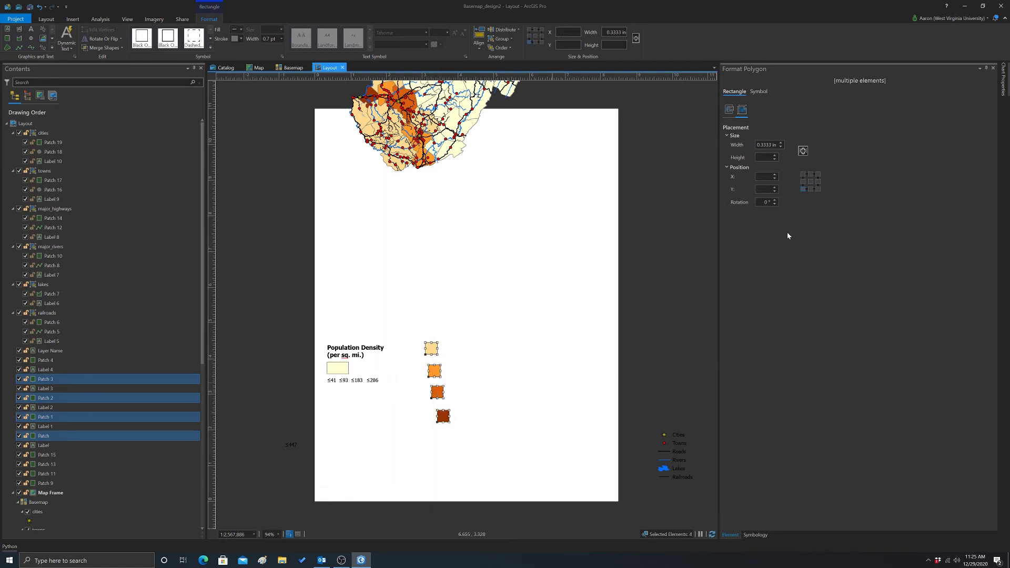
click(757, 146)
key(BackSpace)
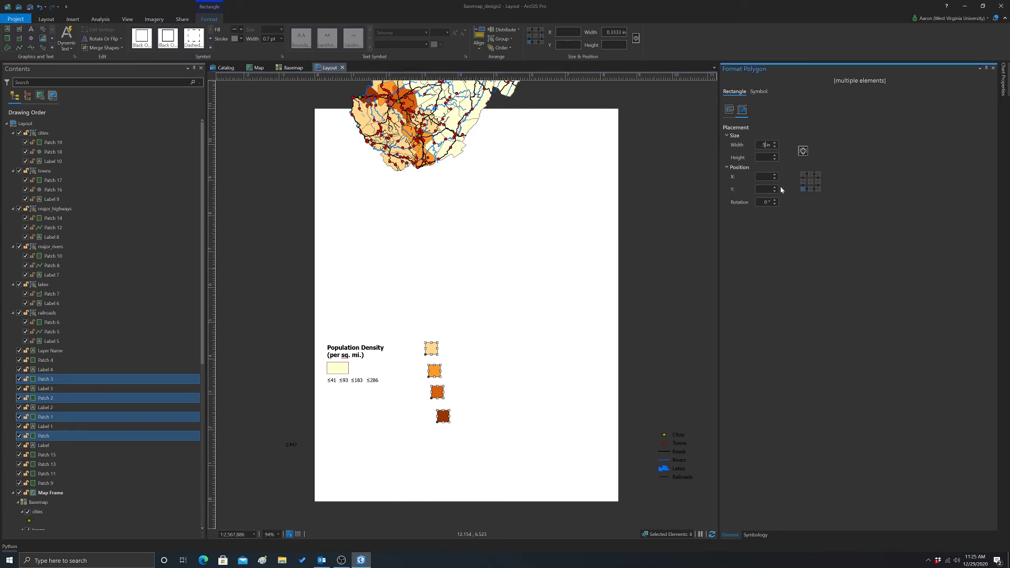
text(.5)
key(Return)
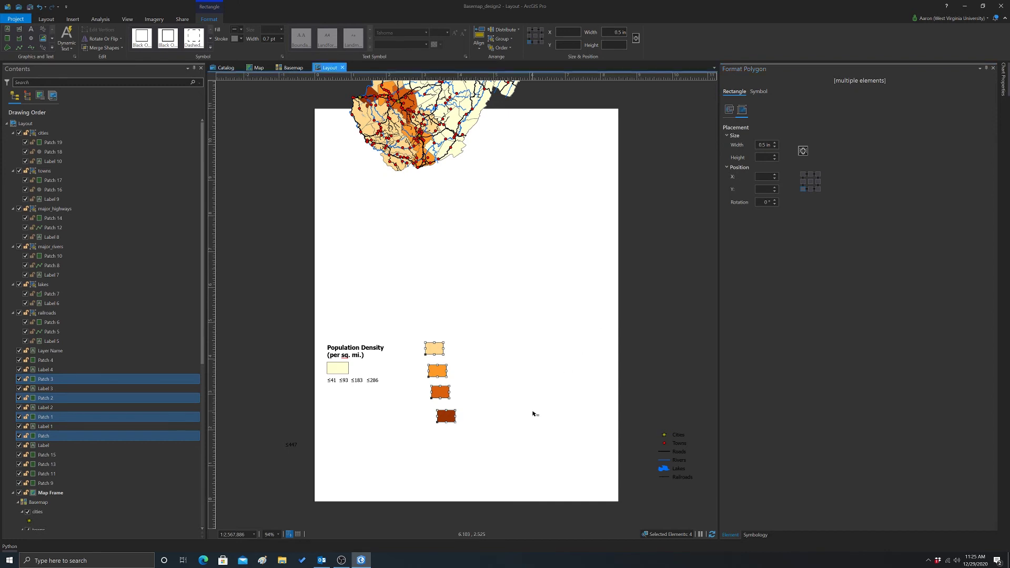
Set the width of the lightest population density patch to 0.5 in.
click(534, 414)
click(342, 366)
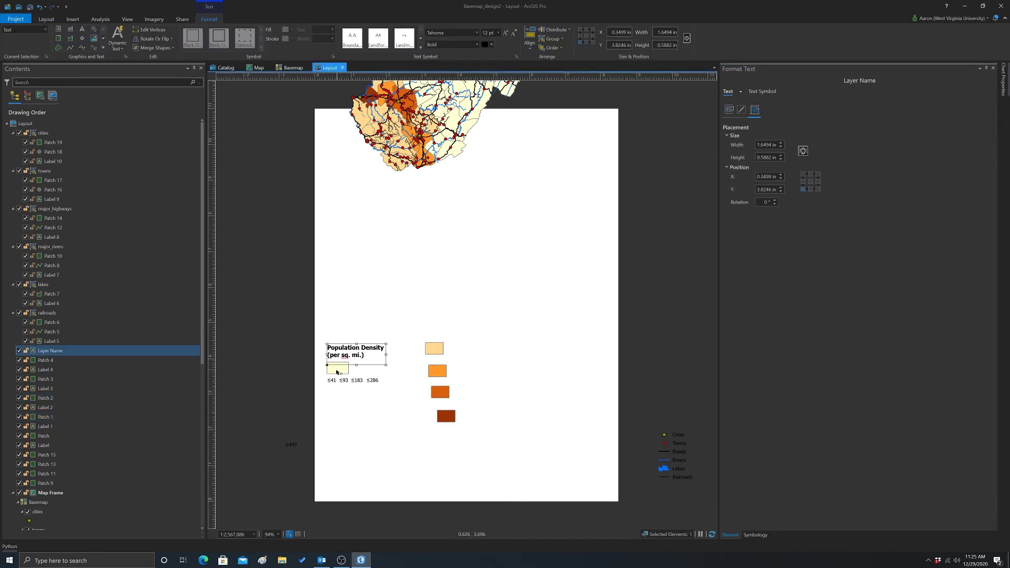
click(337, 369)
click(763, 145)
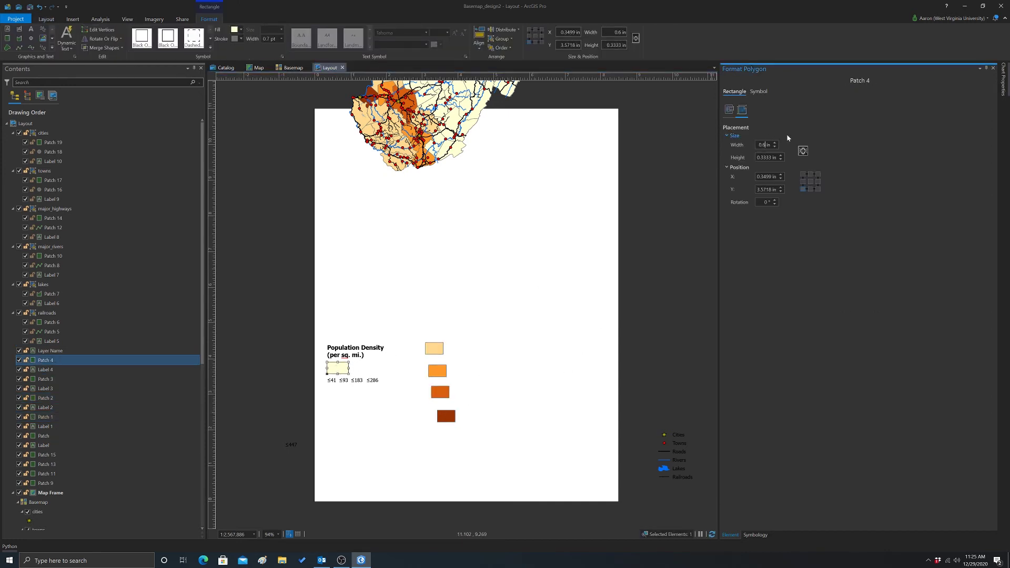
text(5)
click(504, 428)
Line up the four darker density patches edge to edge after the lightest patch, ordered from light to dark.
click(433, 349)
drag(433, 349, 353, 370)
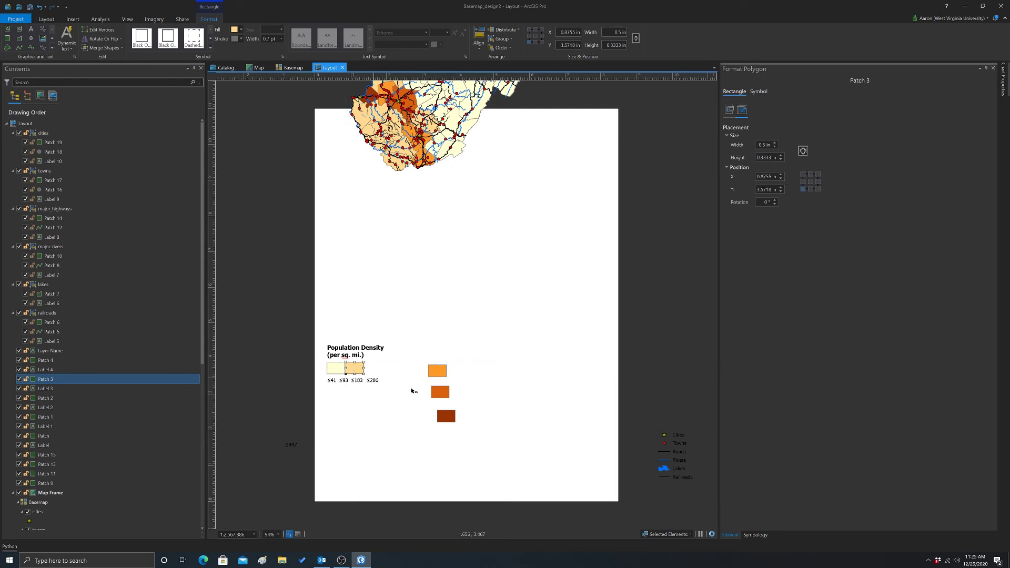
click(432, 372)
click(351, 367)
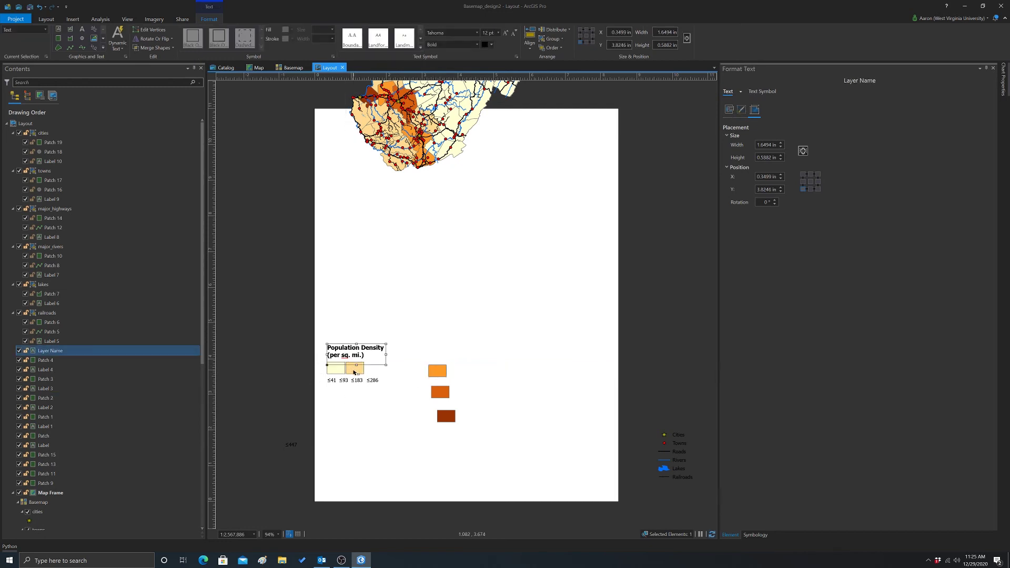
click(353, 369)
drag(353, 370, 350, 369)
drag(433, 373, 386, 371)
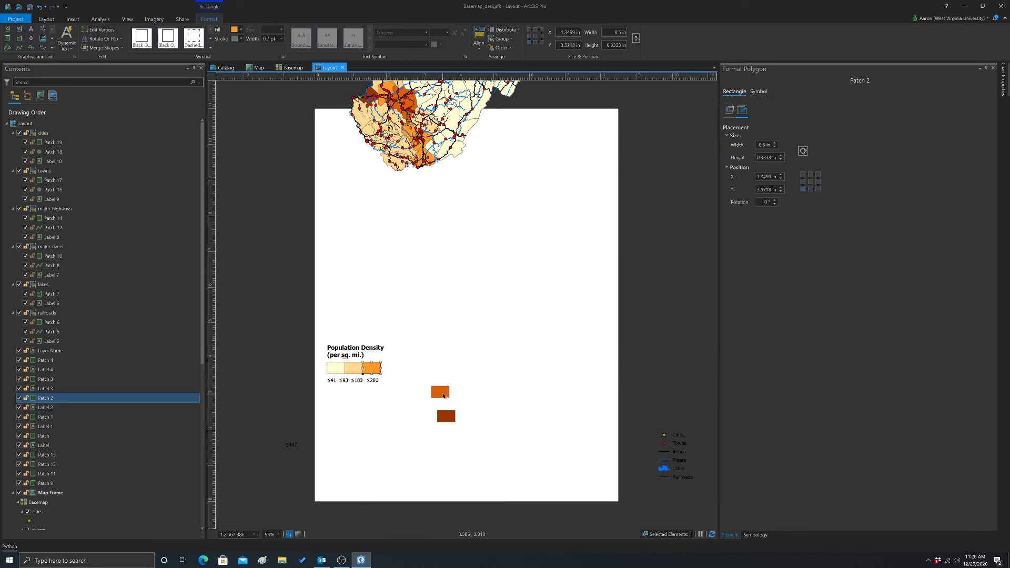
drag(443, 395, 391, 370)
drag(446, 416, 410, 369)
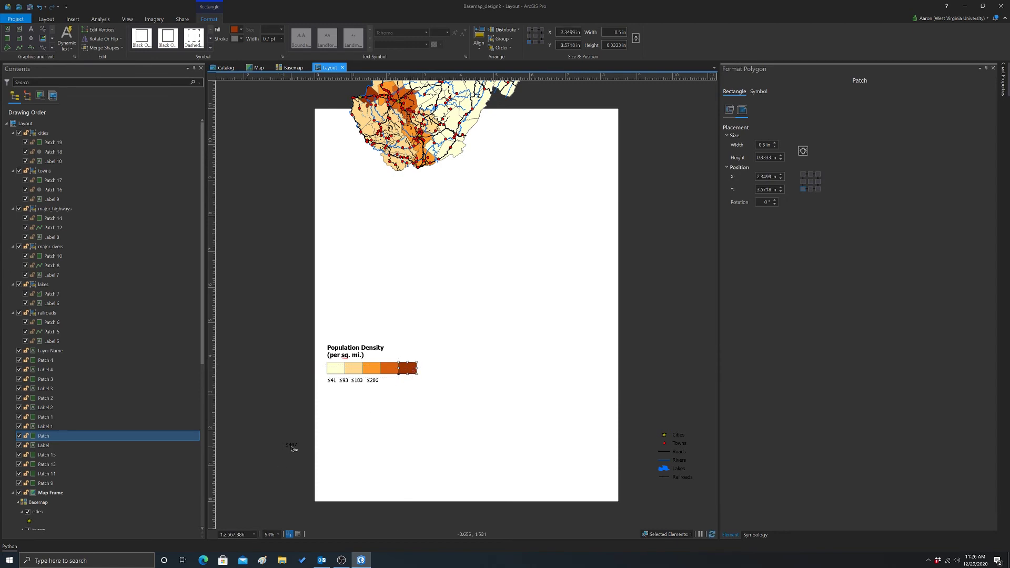
Place the ≤41, ≤93, ≤183, ≤286 and ≤447 labels beneath their matching density patches.
drag(292, 449, 338, 381)
click(353, 403)
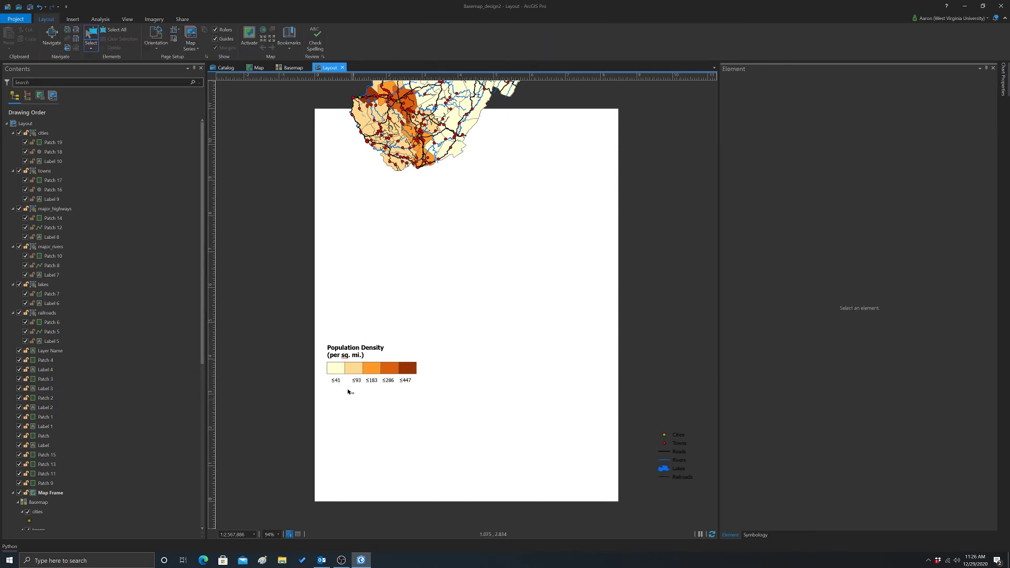
Try distributing the five density value labels horizontally beneath the patches.
click(337, 381)
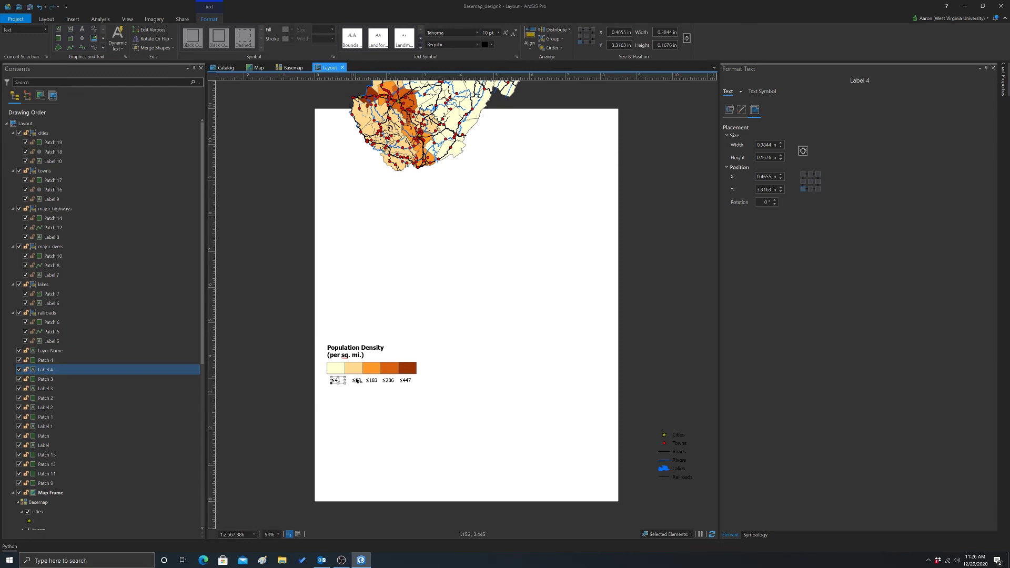
shift+click(357, 382)
shift+click(372, 382)
shift+click(389, 382)
shift+click(407, 382)
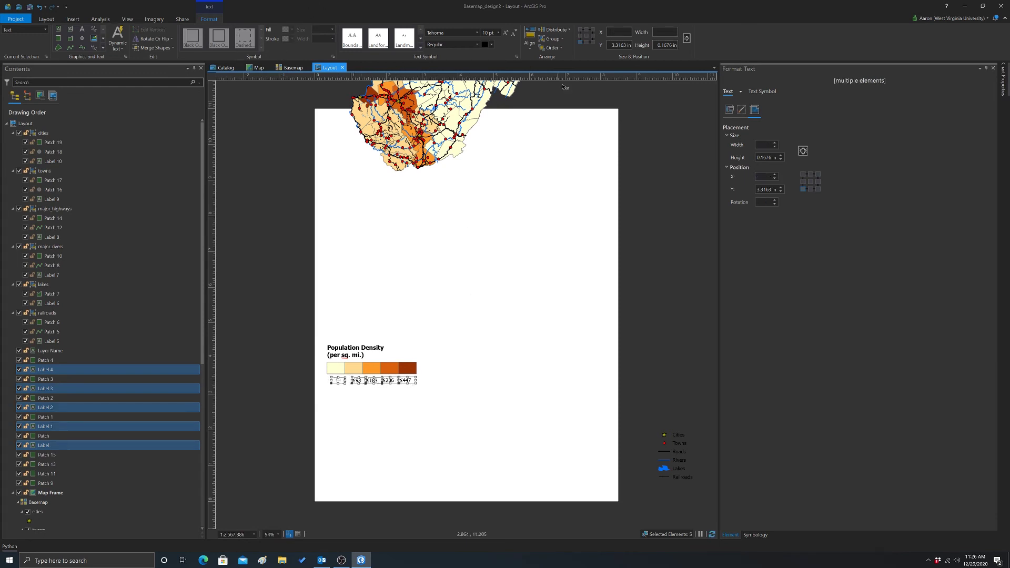
click(571, 30)
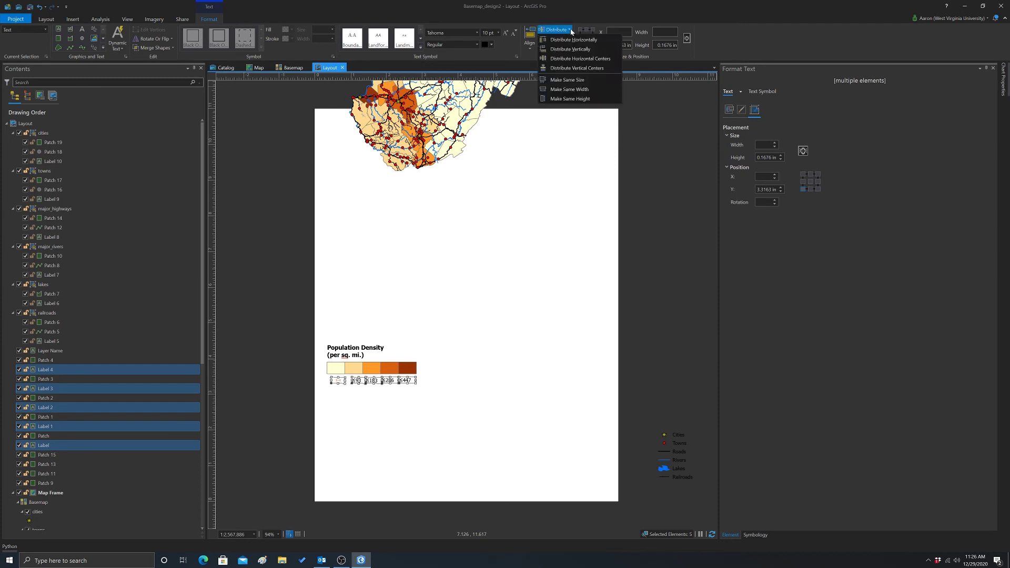
click(574, 39)
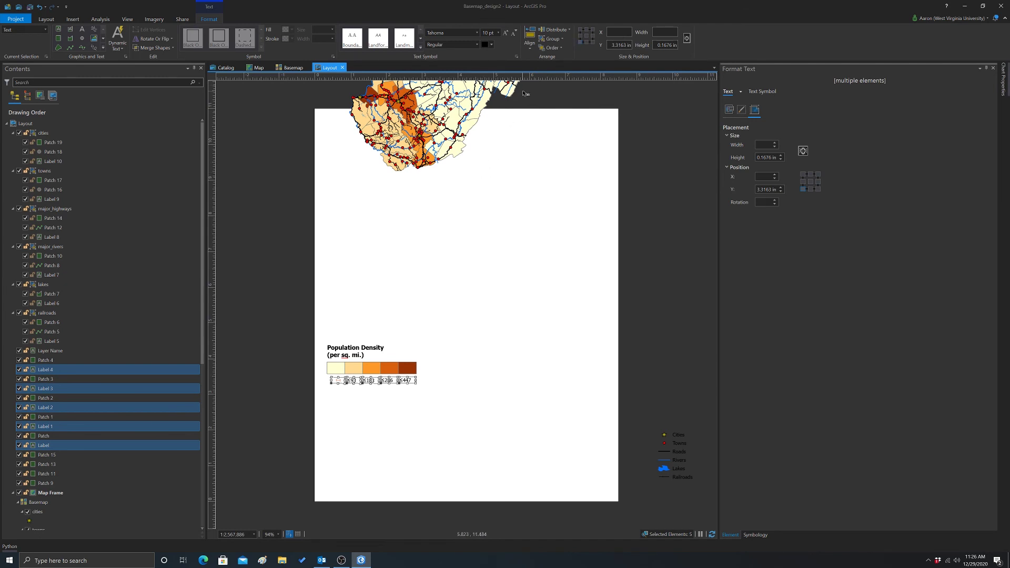
Try distributing the labels vertically and shifting the ≤41 label, and undo the recent label changes.
click(568, 31)
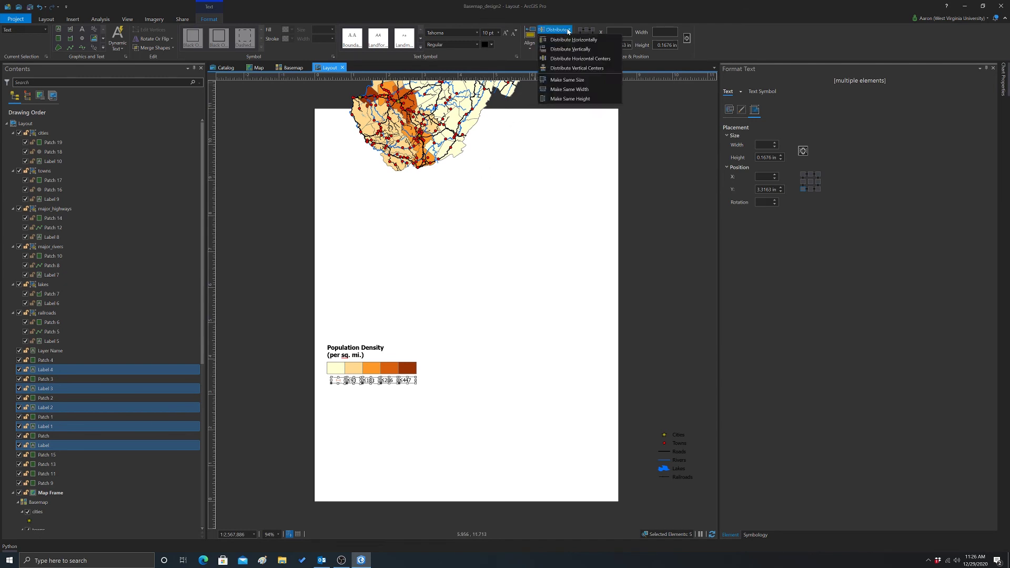
click(567, 49)
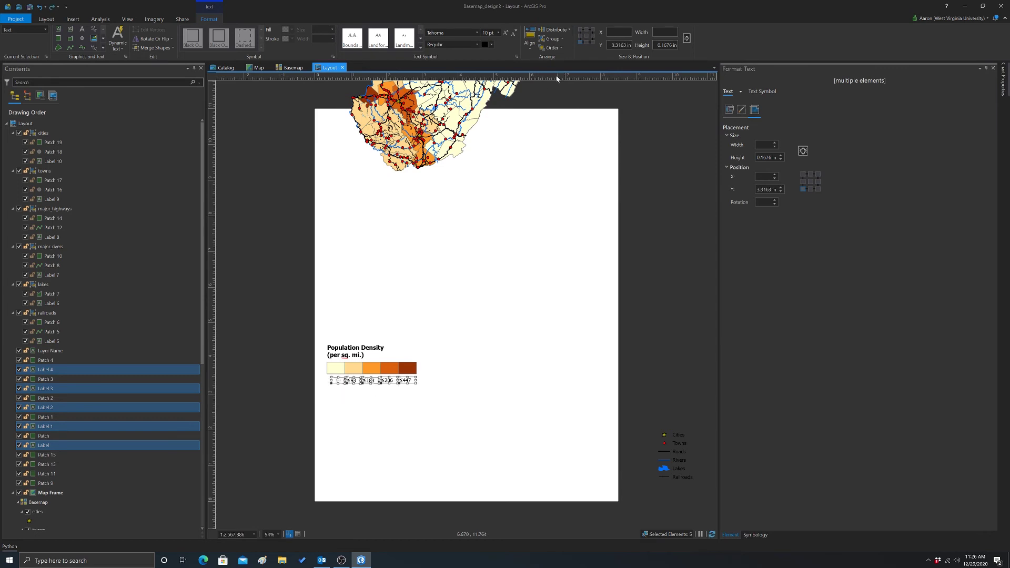
click(368, 415)
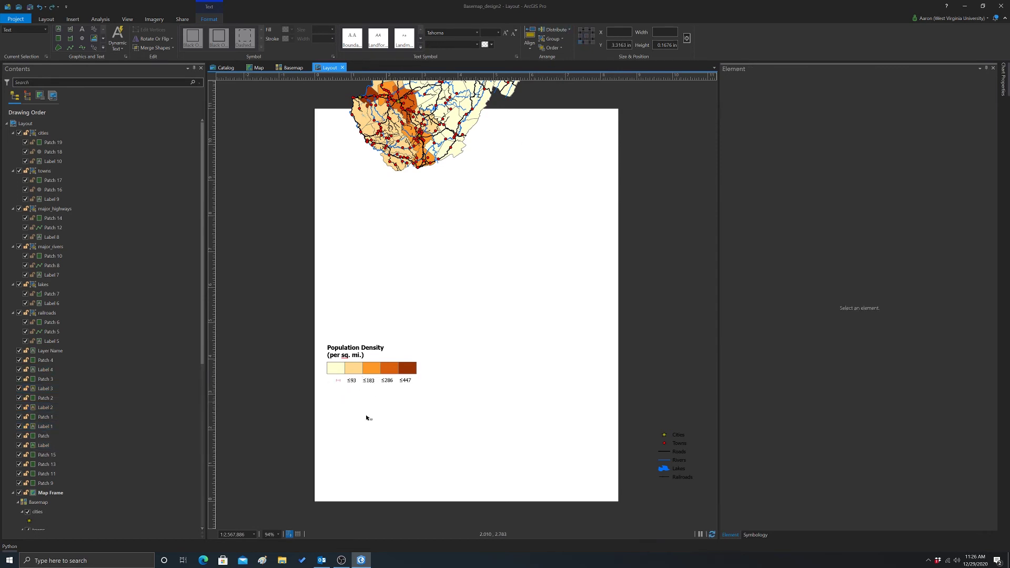
click(335, 382)
drag(330, 380, 337, 383)
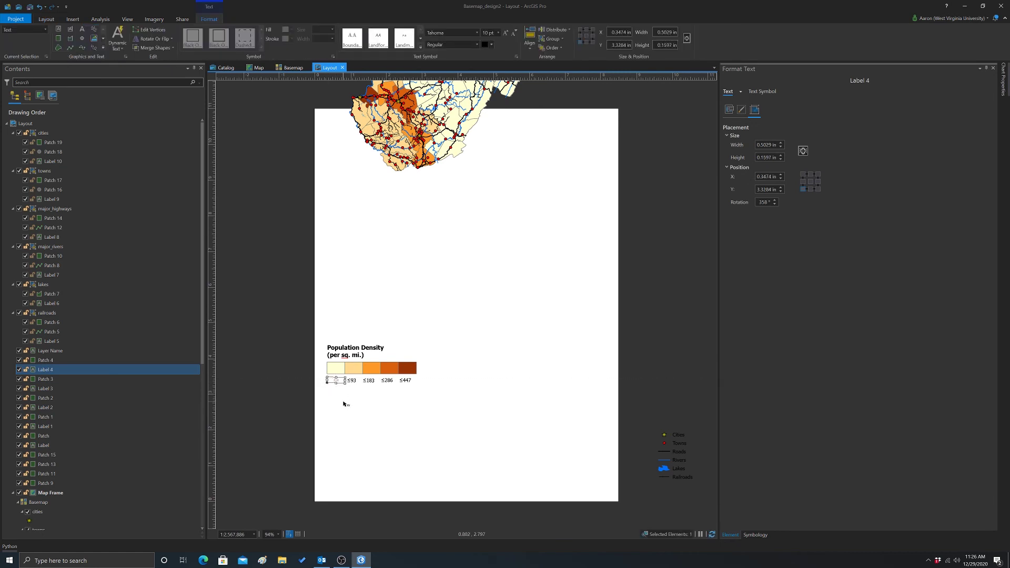
key(ctrl+z)
key(ctrl+z)
key(ctrl+z)
Select all five density value labels together and distribute them horizontally.
shift+click(357, 379)
shift+click(371, 379)
shift+click(388, 380)
shift+click(405, 379)
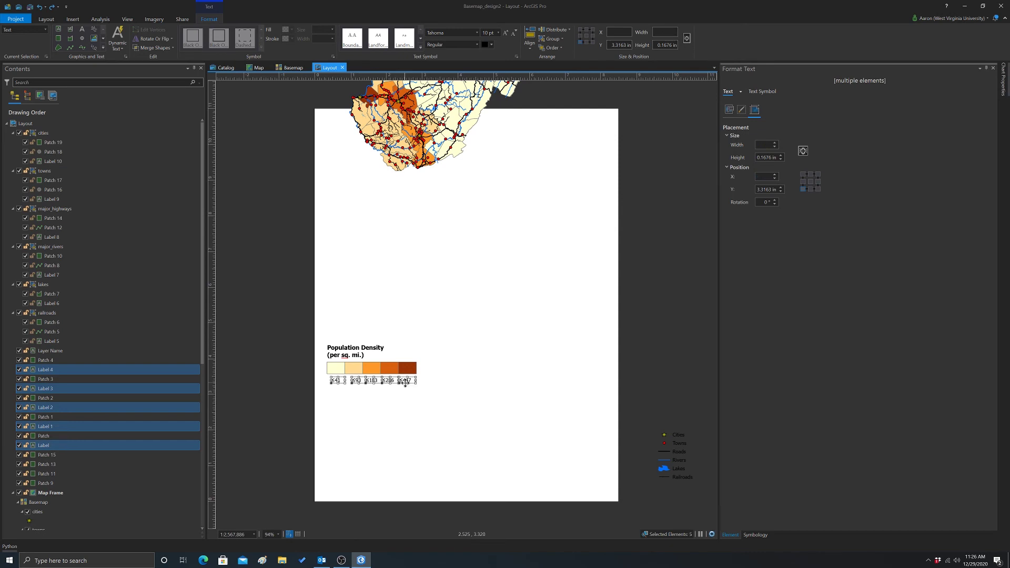
click(569, 29)
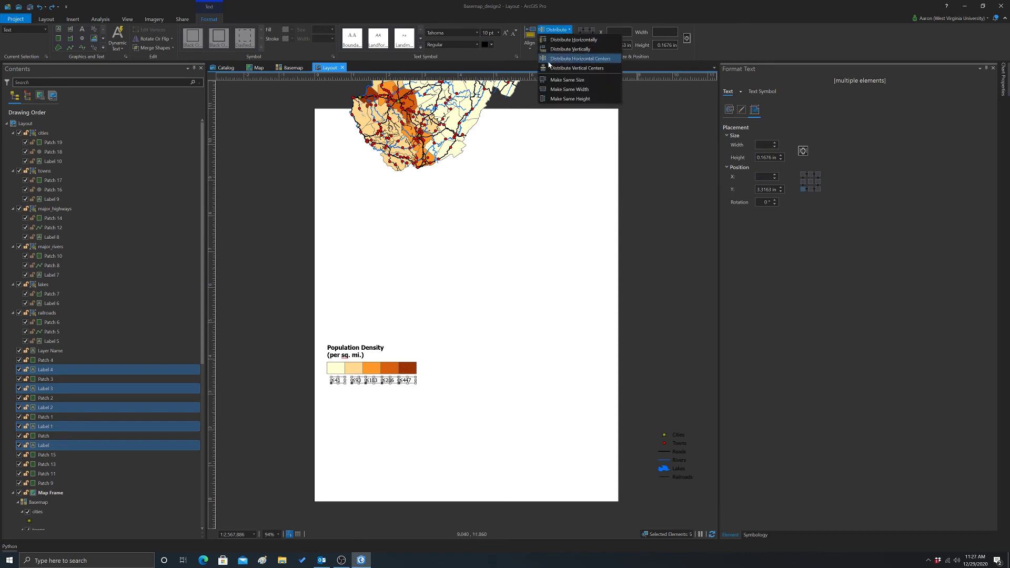
click(572, 40)
Try Distribute Vertically on the five density value labels and undo it.
click(568, 30)
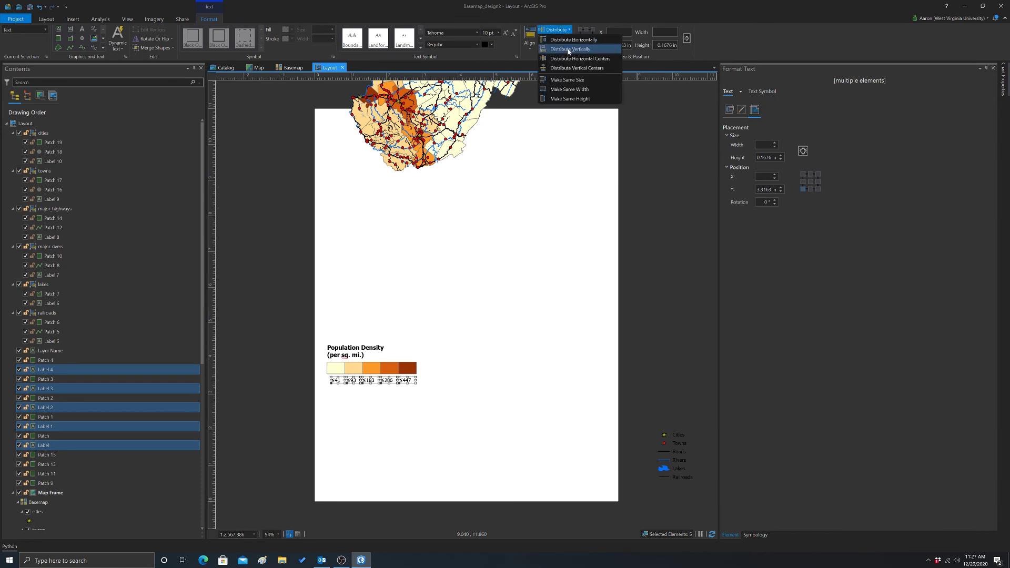
click(567, 49)
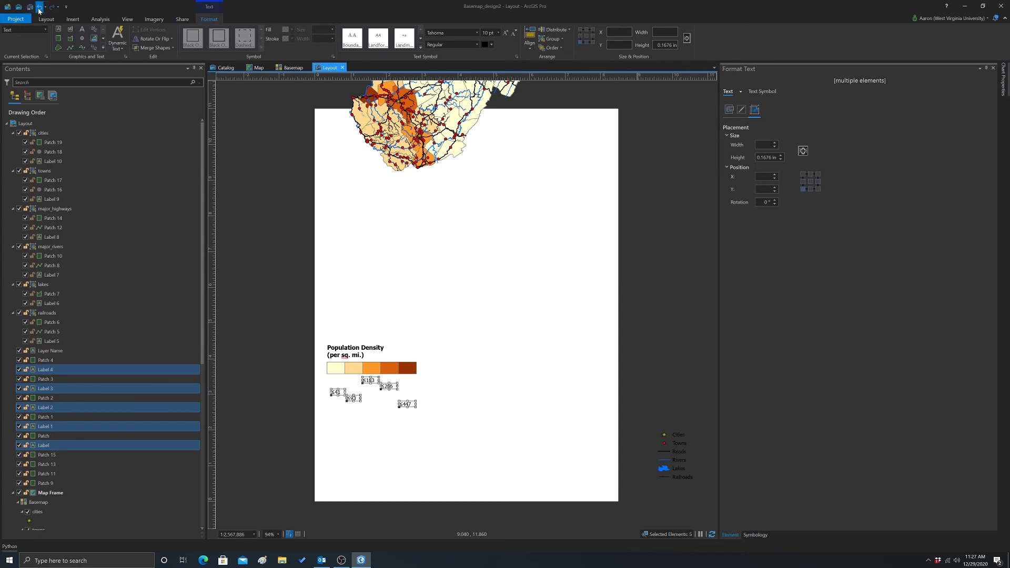
click(39, 7)
Apply Distribute Vertical Centers to the five density value labels and clear the selection.
click(565, 30)
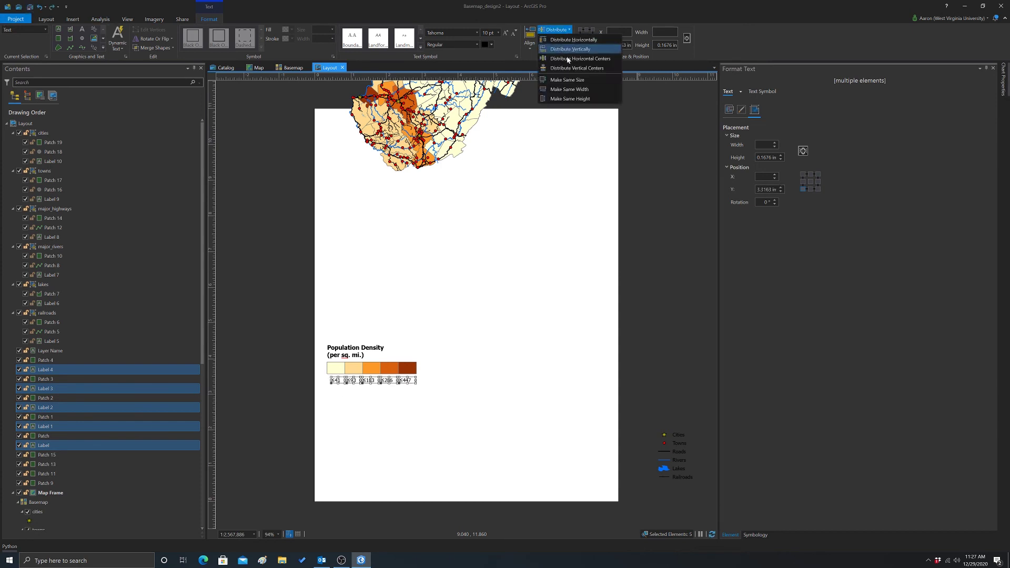
click(573, 71)
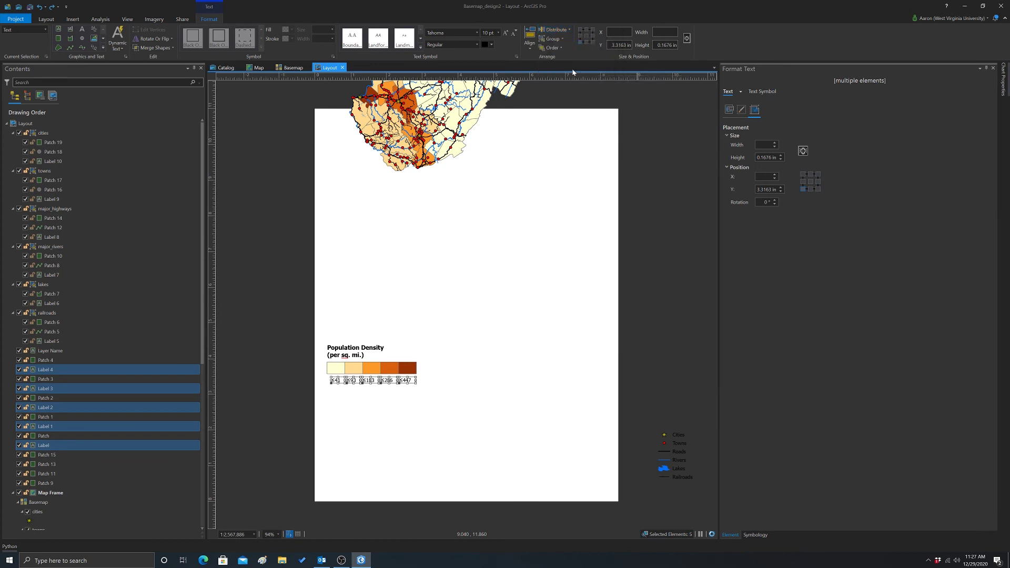
click(330, 400)
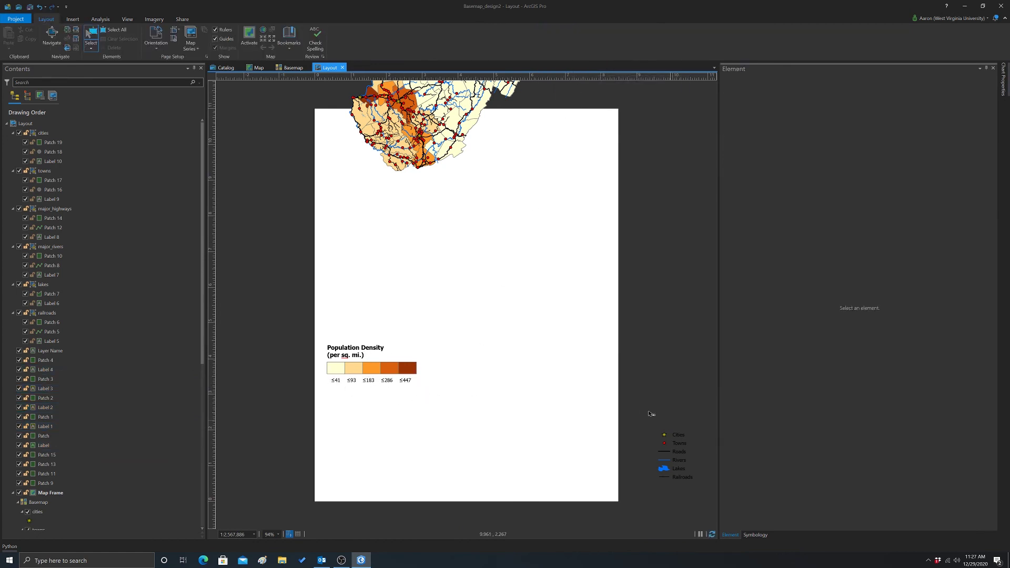
Move the Cities and Towns legend items onto the page, side by side beneath the density value labels.
drag(641, 420, 717, 494)
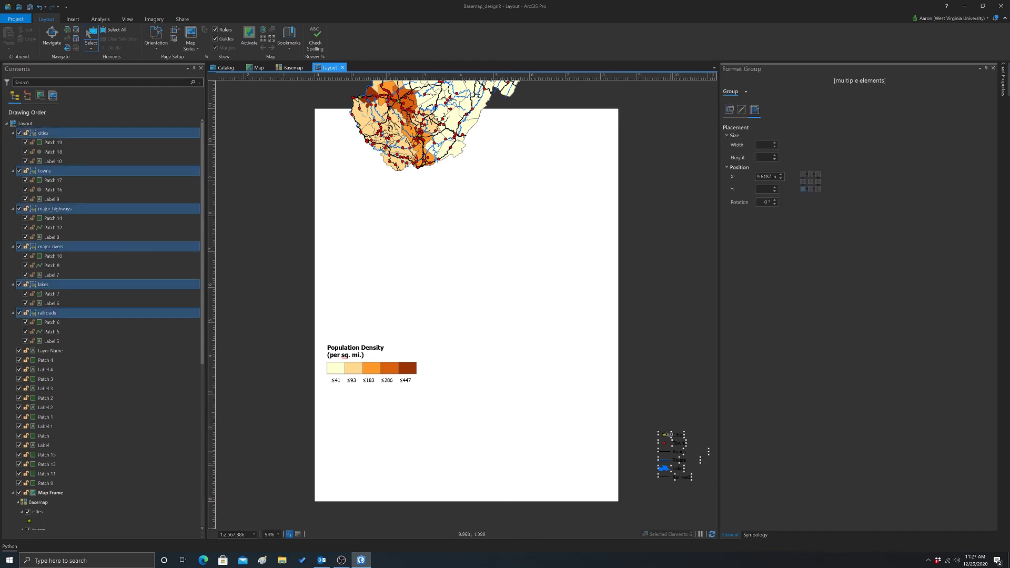
click(660, 404)
click(673, 437)
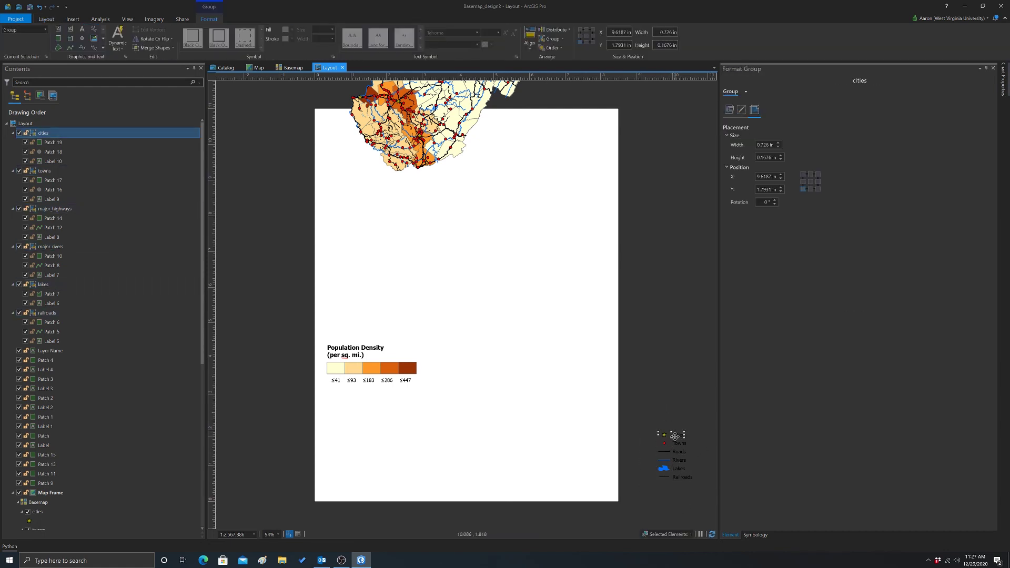
drag(673, 436, 343, 392)
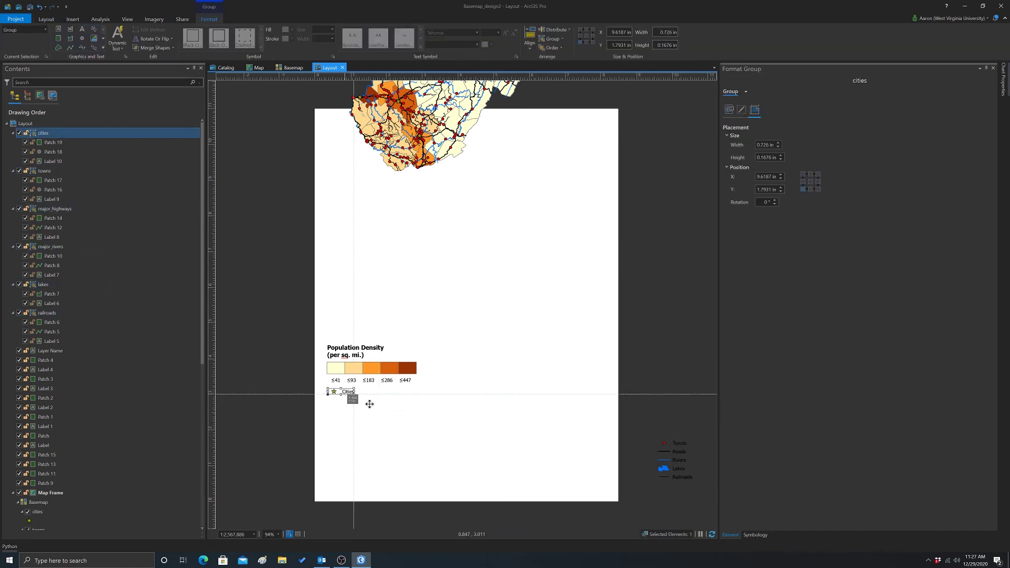
click(675, 445)
drag(675, 445, 387, 395)
click(714, 403)
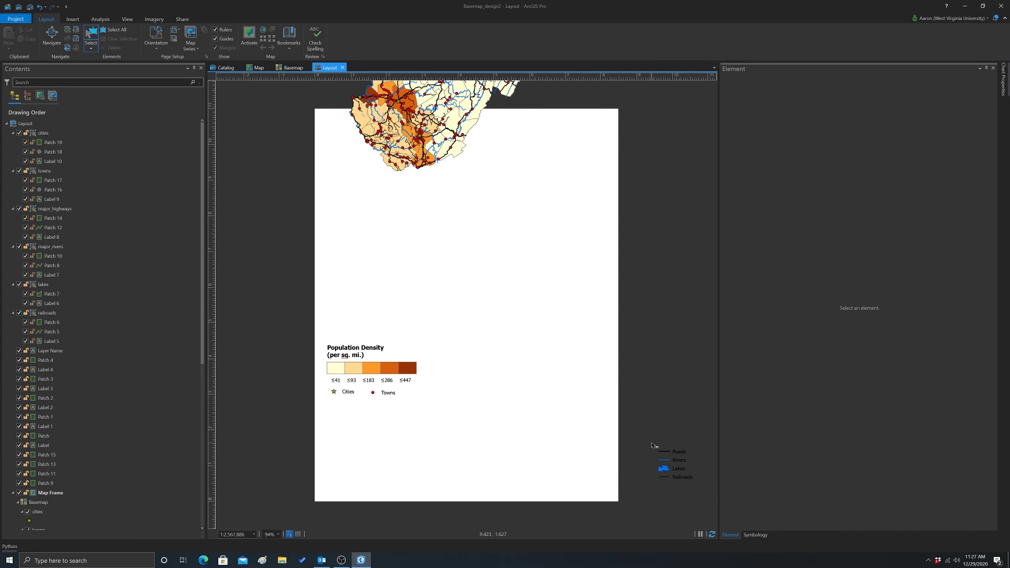
Move the Roads item below Cities and the Railroads item beside it, below Towns.
drag(680, 452, 350, 404)
click(676, 461)
click(679, 476)
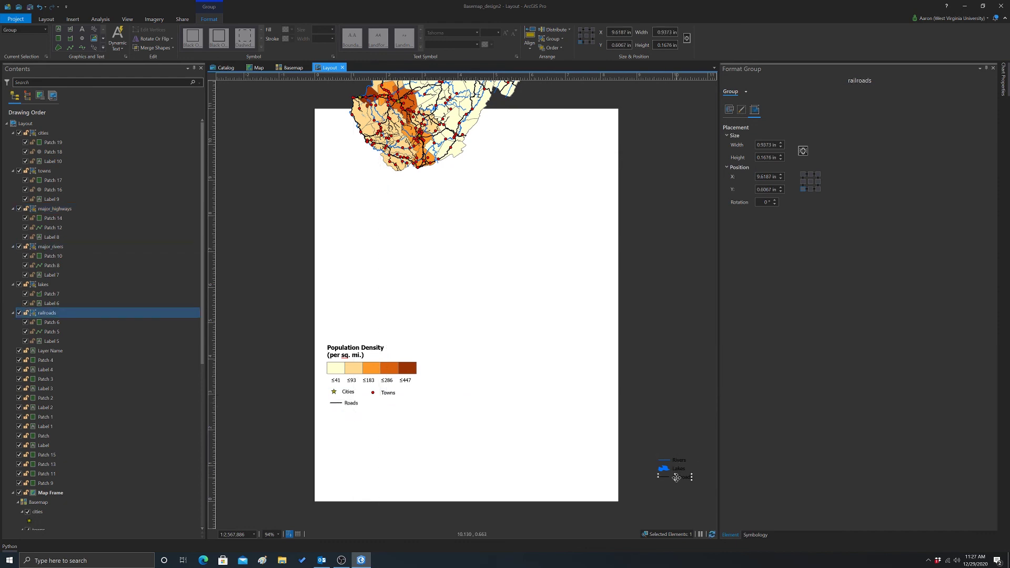
drag(678, 476, 379, 404)
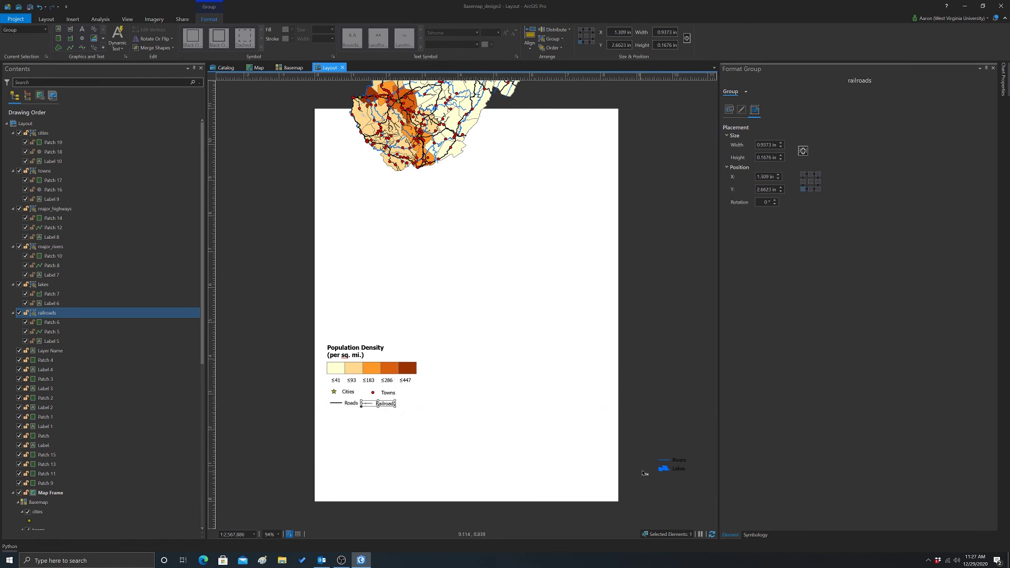
Move the Rivers item below Roads and the Lakes item beside it, below Railroads.
click(662, 466)
click(677, 463)
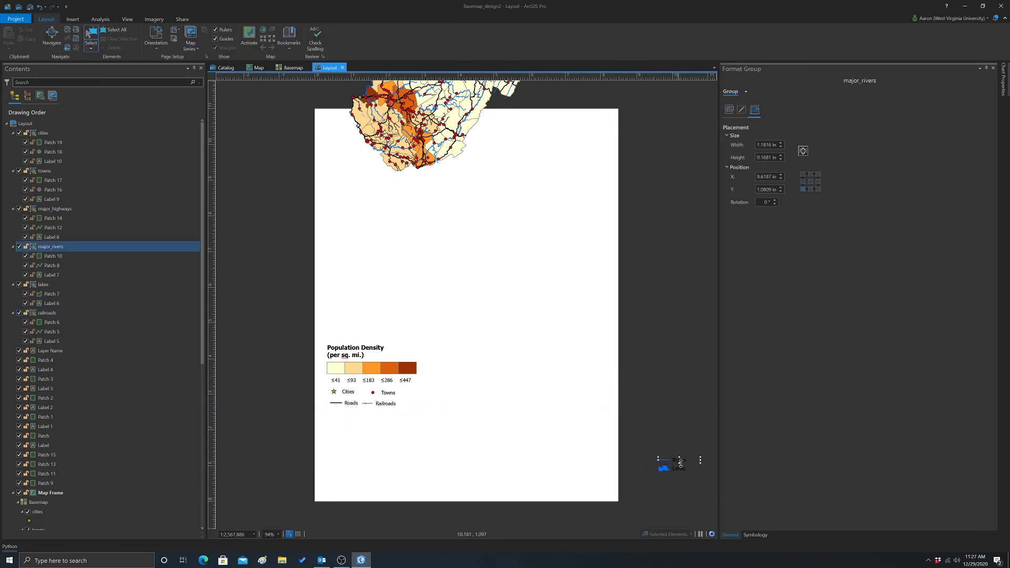
drag(680, 461, 375, 434)
drag(342, 419, 351, 417)
click(675, 470)
drag(675, 469, 378, 418)
click(611, 454)
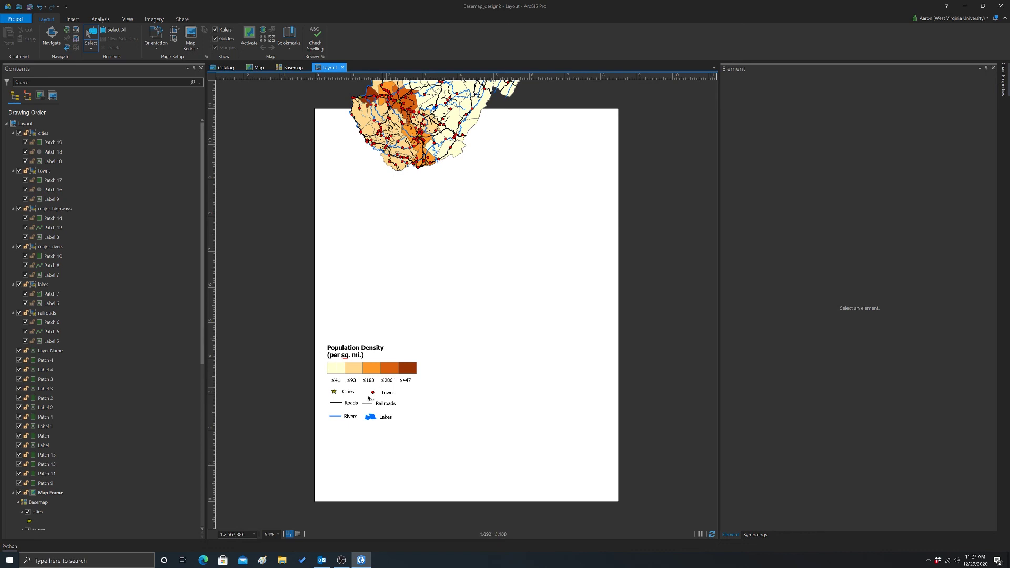
Widen the Population Density heading's text box to about 3.08 in and set its font style to Regular.
click(355, 350)
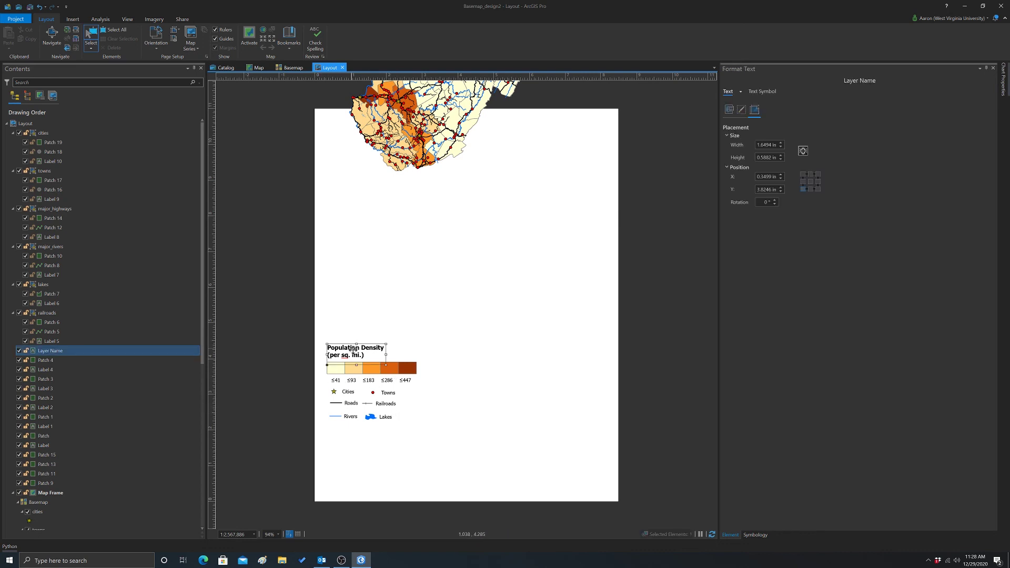
drag(384, 363, 439, 356)
double_click(360, 355)
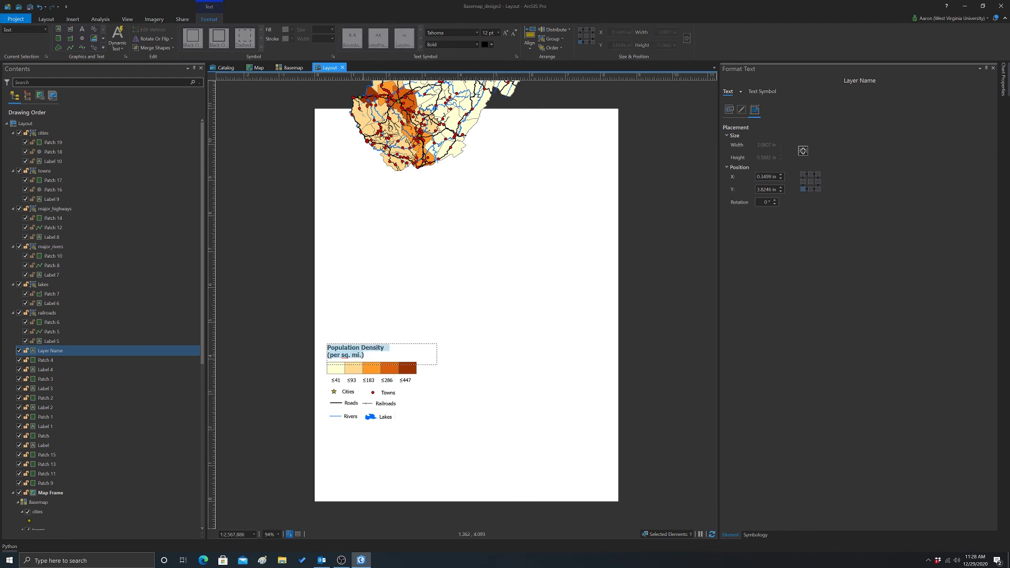
click(477, 44)
click(439, 54)
Remove the line break before "(per sq. mi.)" in the density heading and move the heading down closer to the patches.
click(336, 361)
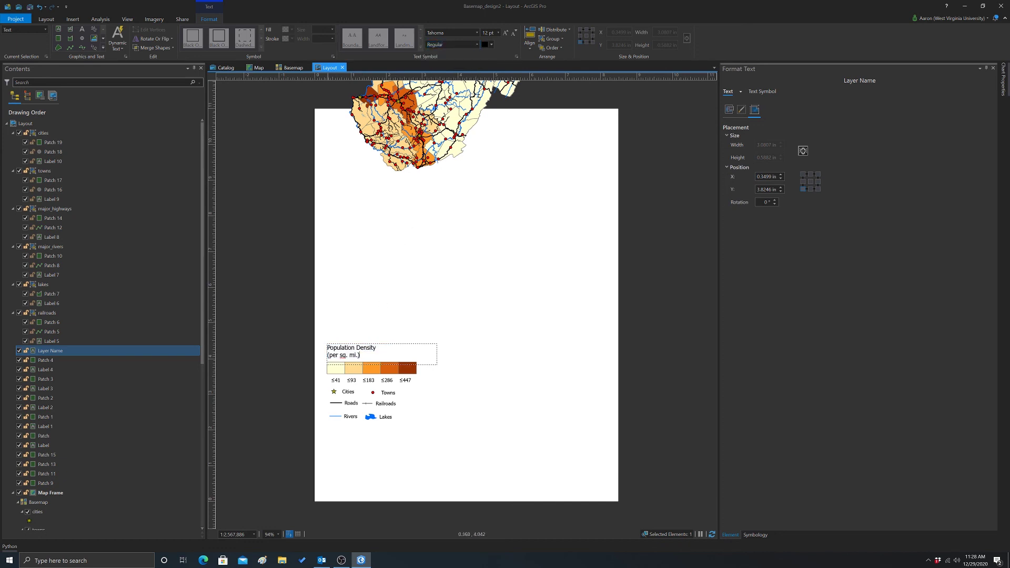
double_click(333, 355)
click(330, 353)
key(BackSpace)
click(268, 331)
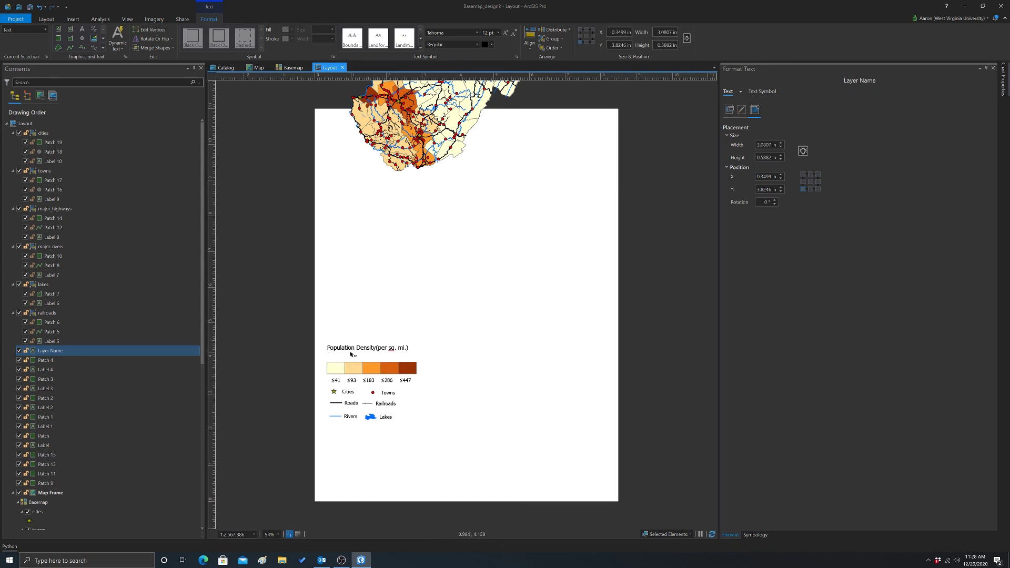
drag(350, 348, 350, 364)
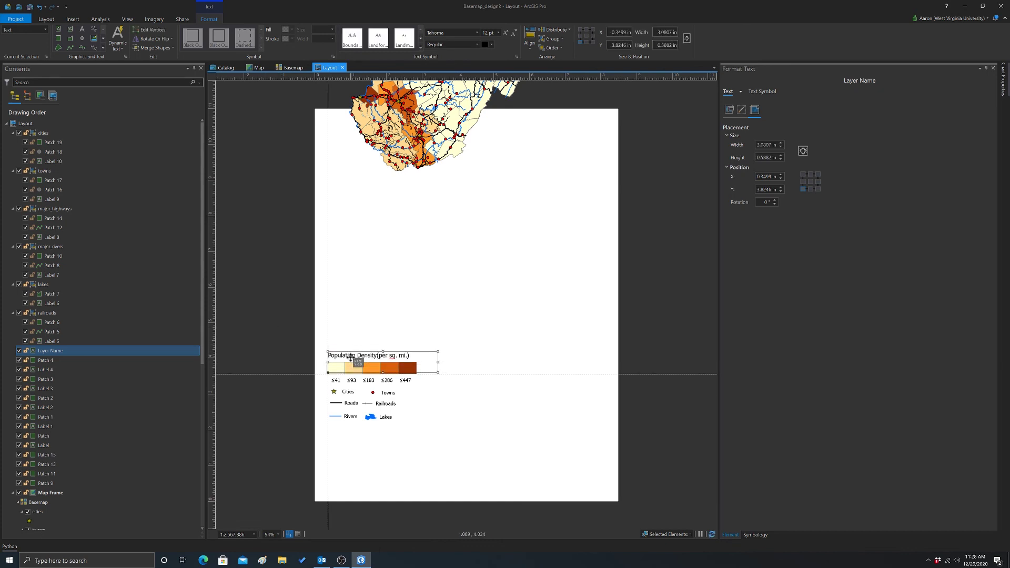
Move the map frame down onto the page so the state map sits just above the legend.
click(286, 384)
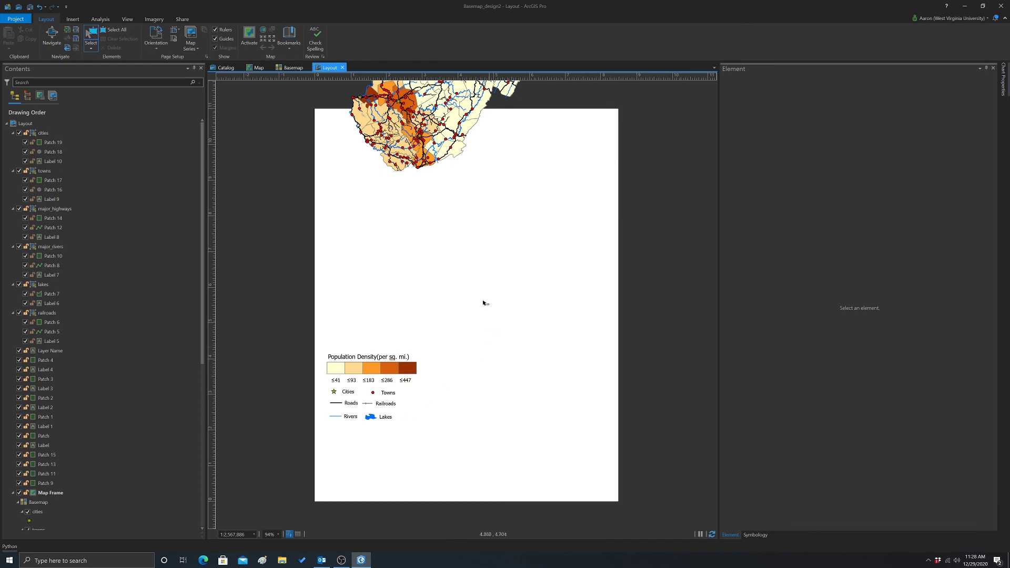
drag(430, 168, 444, 284)
click(637, 447)
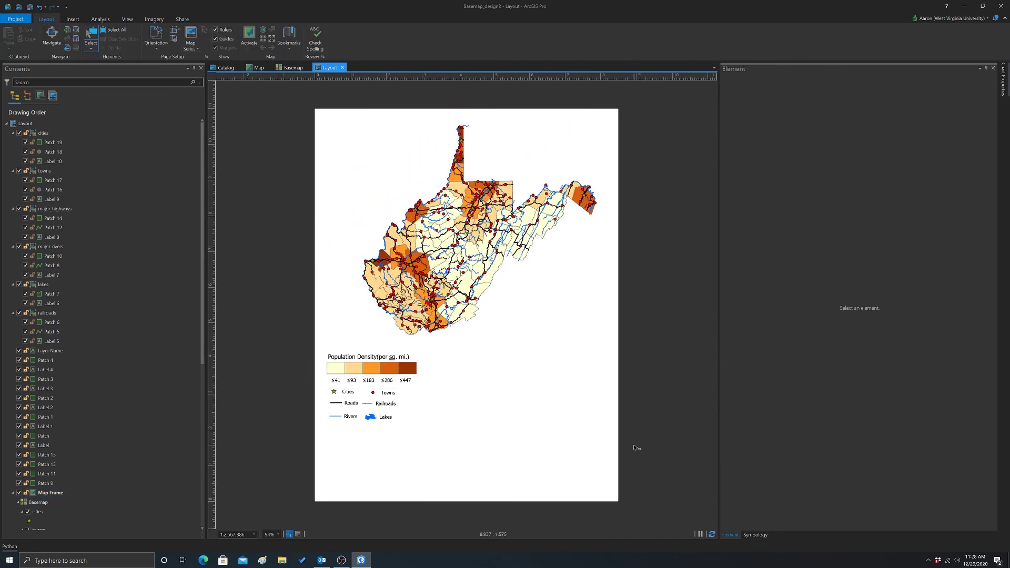
Draw a rectangle about 2.80 in wide and 2.27 in high around all the legend items.
click(72, 19)
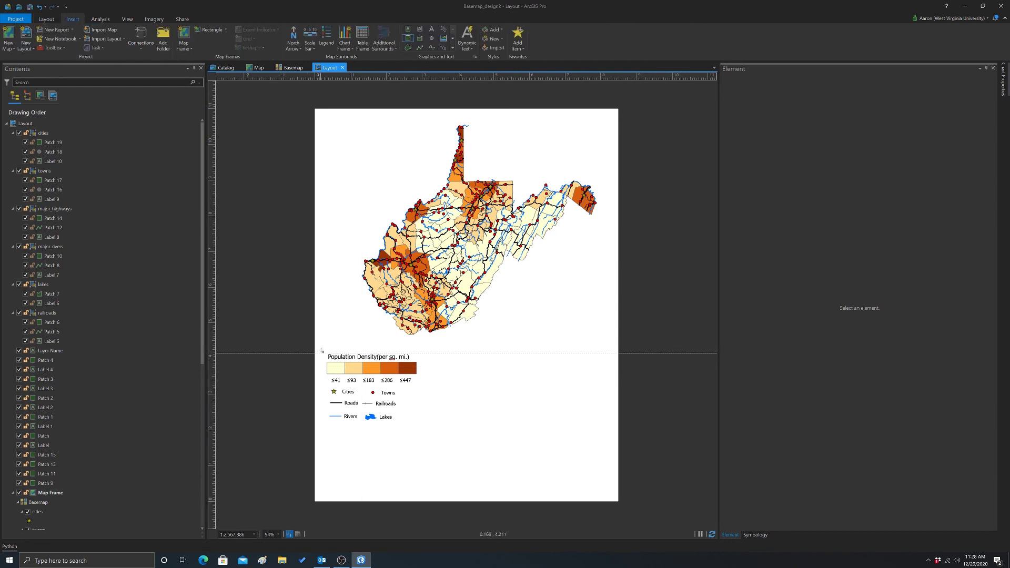
drag(320, 346, 421, 427)
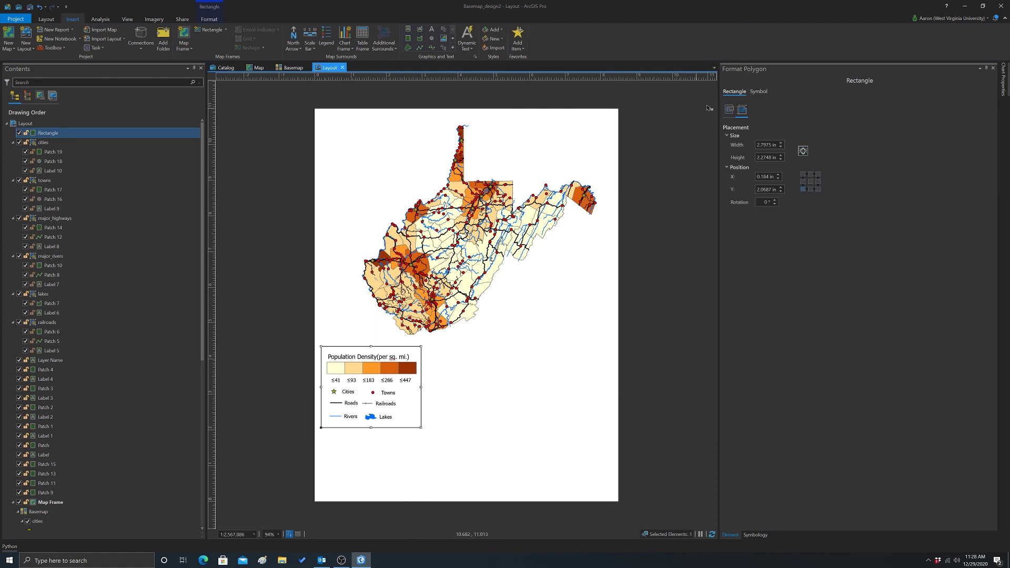
Give the legend rectangle a light gray fill and a dark gray outline 2 pt wide, and apply the symbol changes.
click(758, 92)
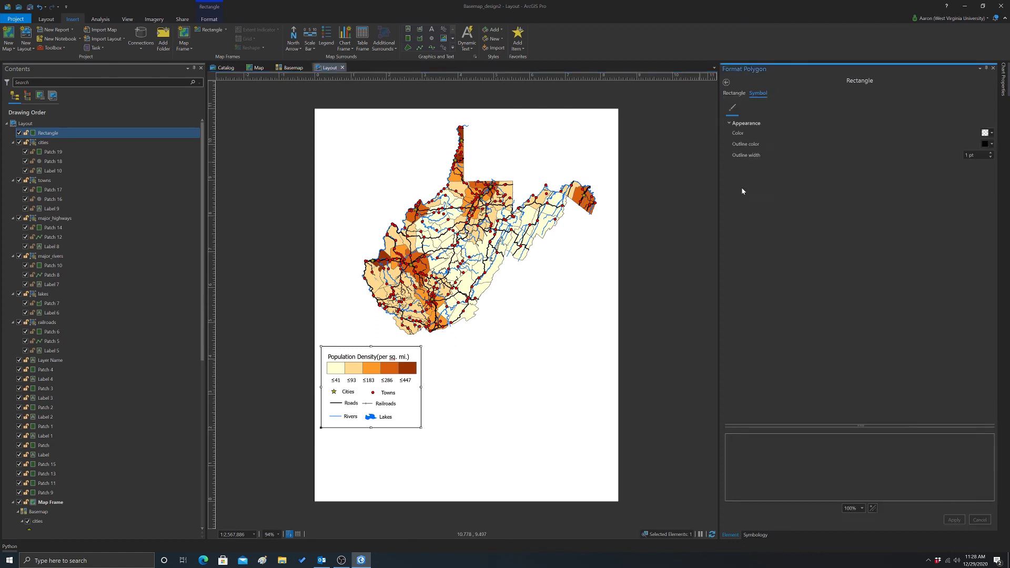
click(990, 133)
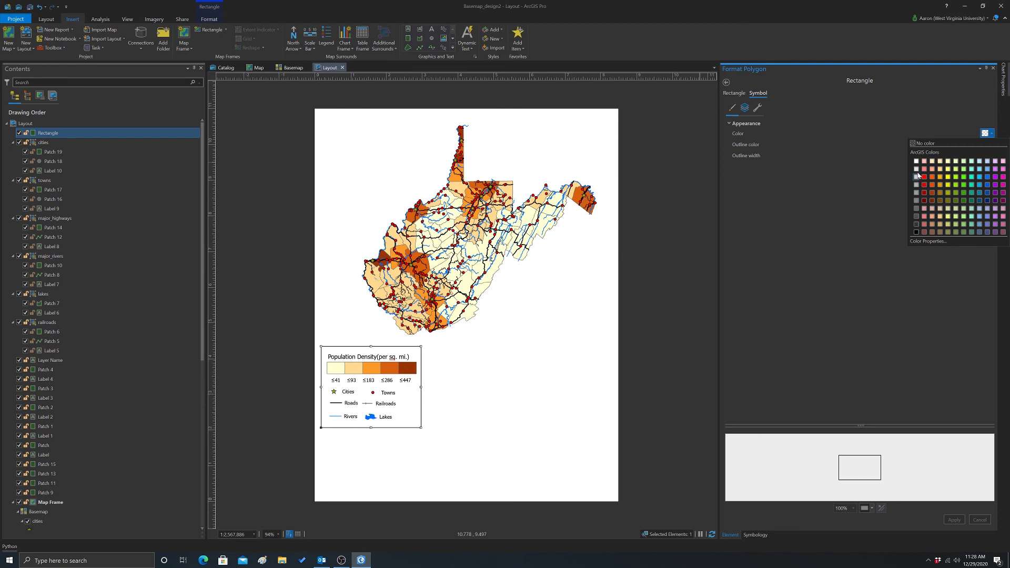
click(916, 177)
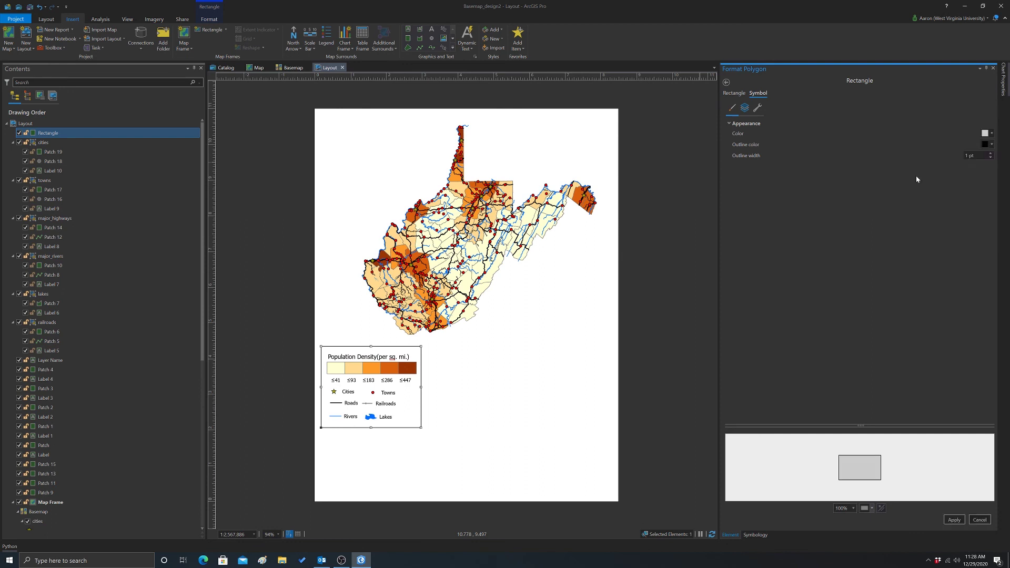
click(989, 144)
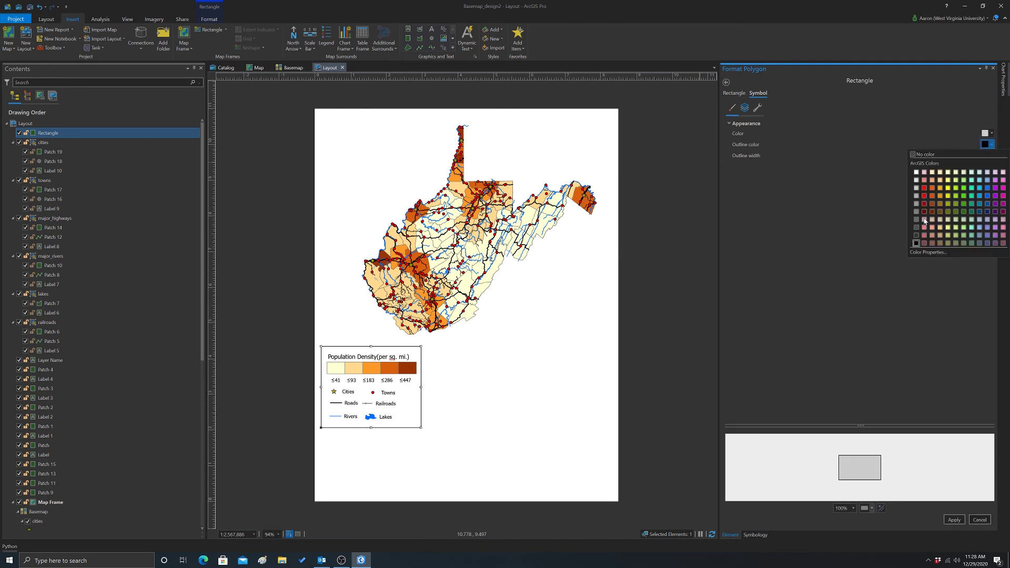
click(915, 231)
click(990, 153)
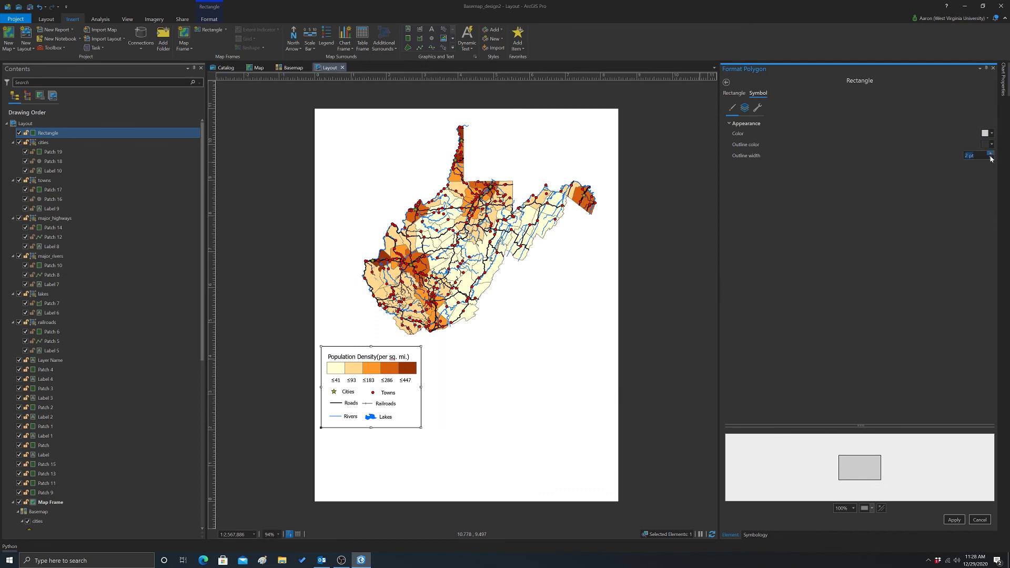
click(952, 520)
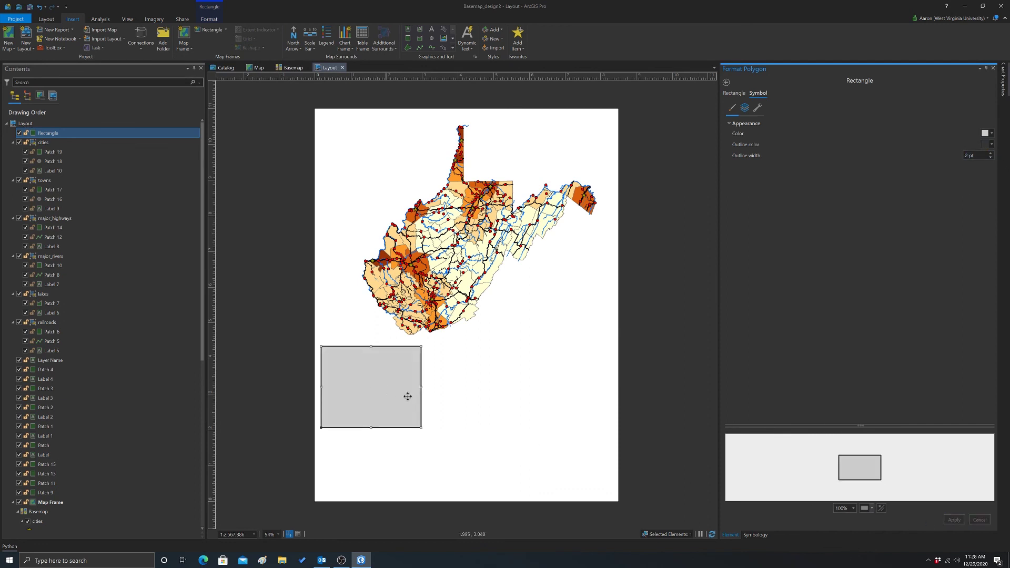
Reorder the rectangle to sit behind the legend items, directly above Map Frame in the drawing order, and deselect it.
drag(48, 136, 56, 497)
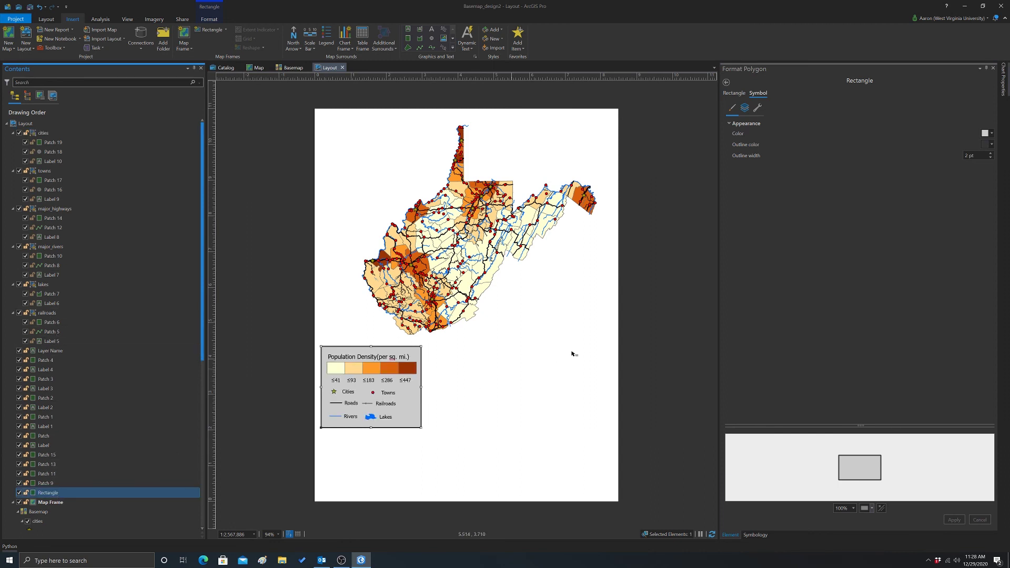
click(625, 363)
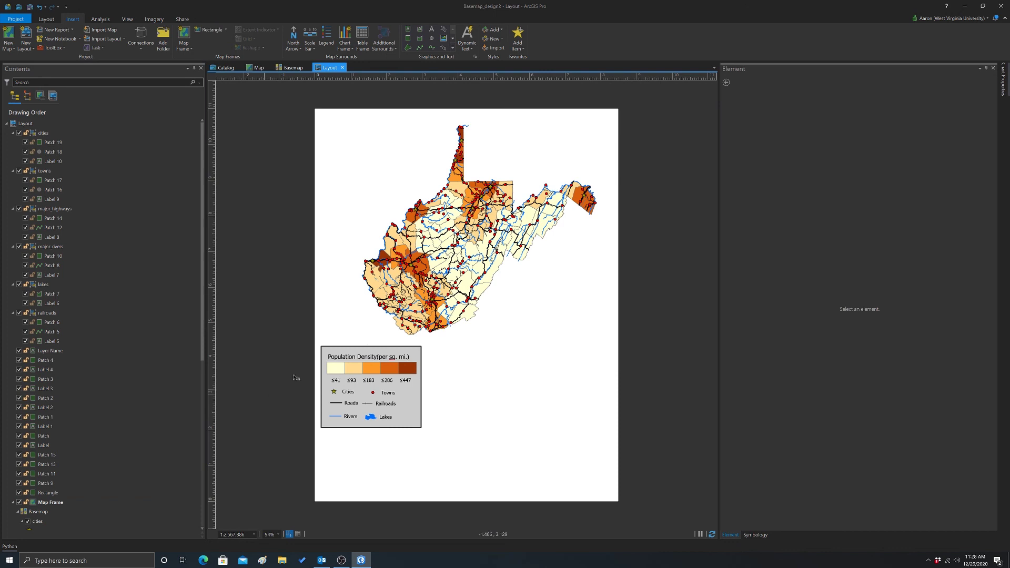